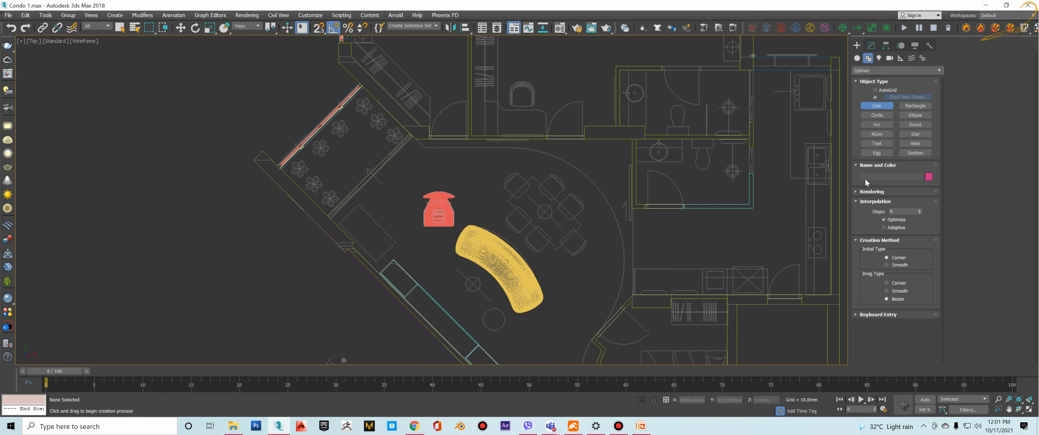
With snapping on, start a line at the lower end of the balcony doorway, through its upper end to the adjacent wall corner.
scroll(347, 196, up, 6)
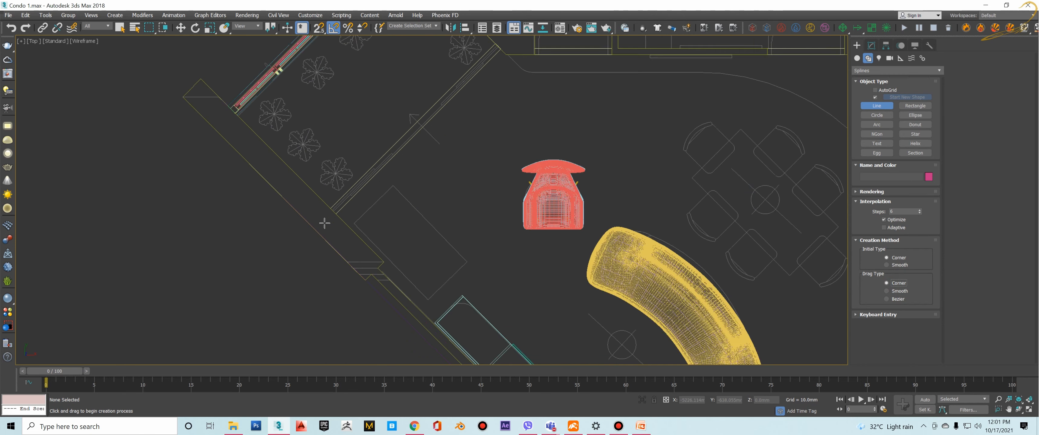
key(s)
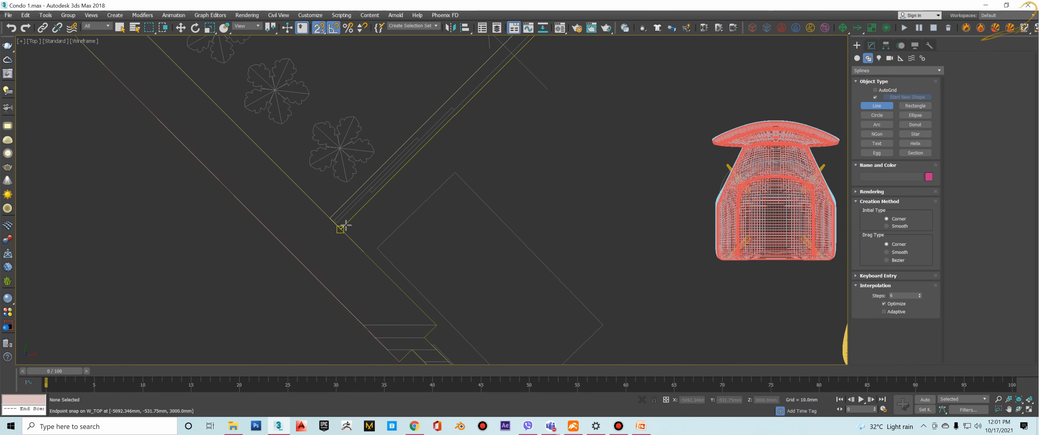
click(345, 225)
scroll(361, 208, down, 4)
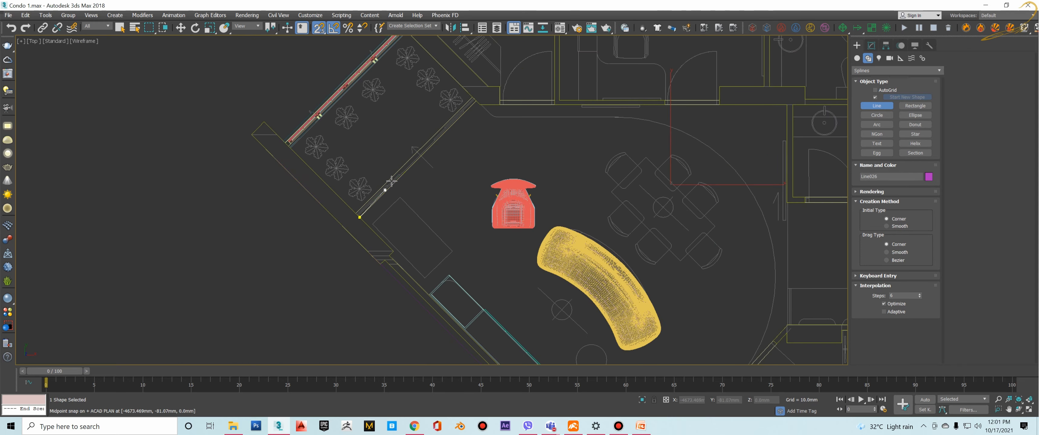
scroll(472, 101, up, 3)
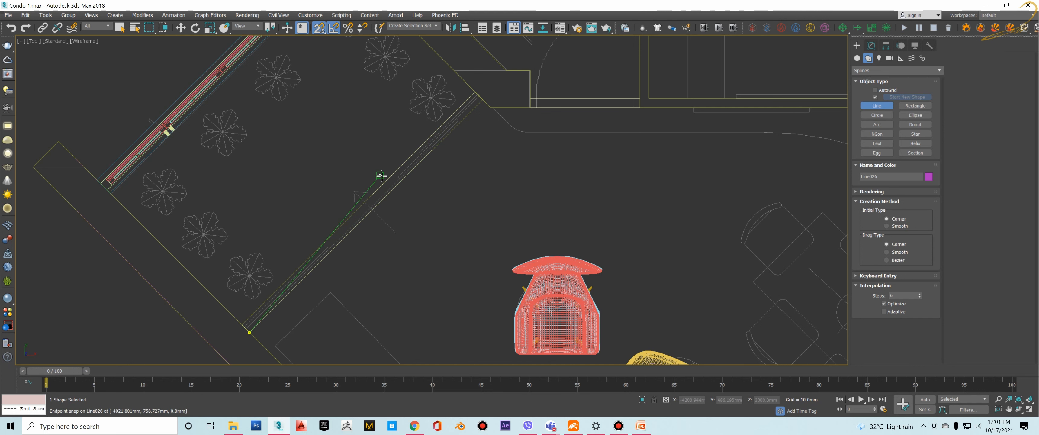
scroll(482, 100, up, 8)
click(481, 94)
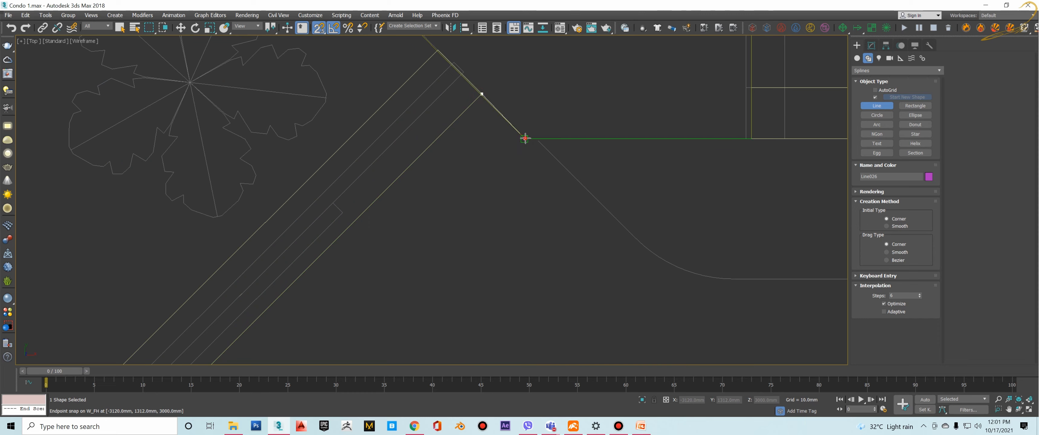
click(524, 138)
With snapping off, continue the line to the first bend of the curved living-area outline and along its straight run to the large arc.
scroll(527, 138, down, 8)
middle_drag(609, 165, 520, 157)
scroll(442, 139, up, 3)
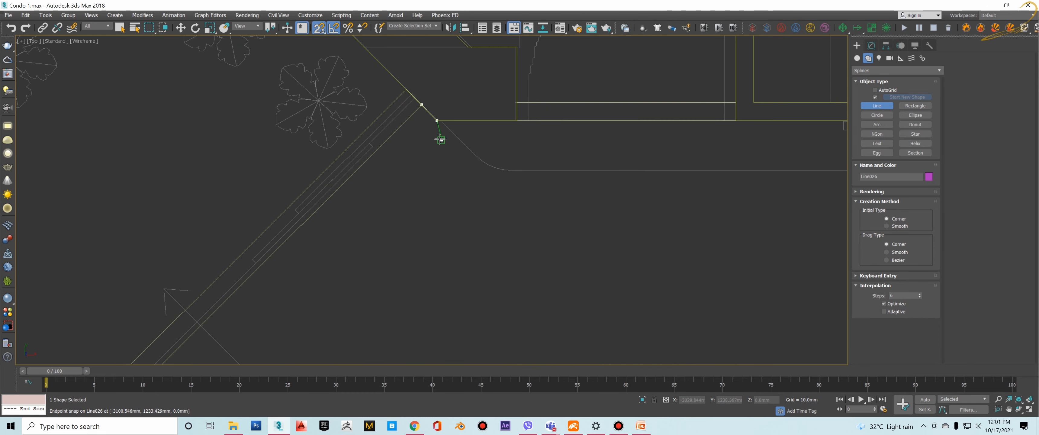
click(437, 120)
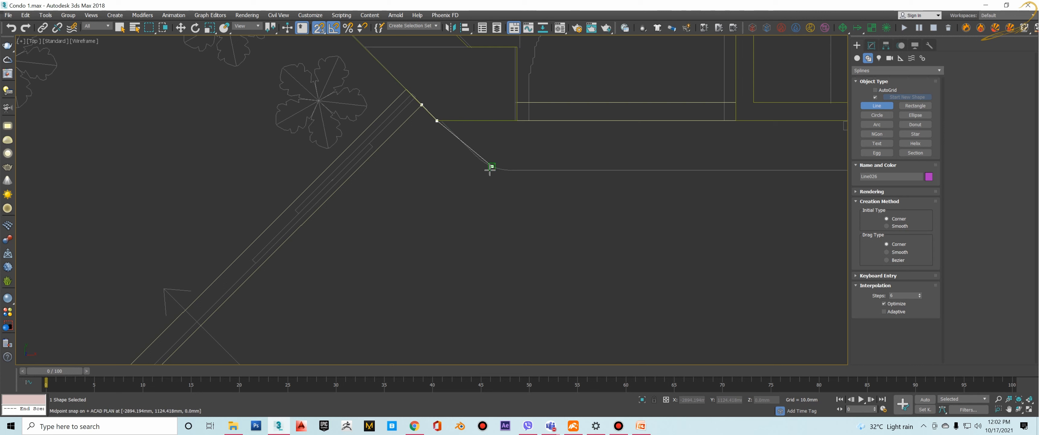
key(s)
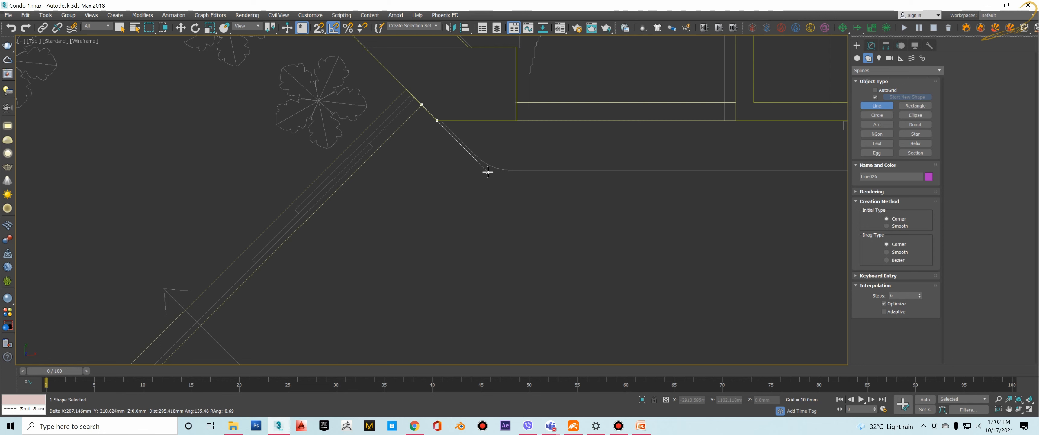
click(487, 172)
scroll(489, 169, down, 3)
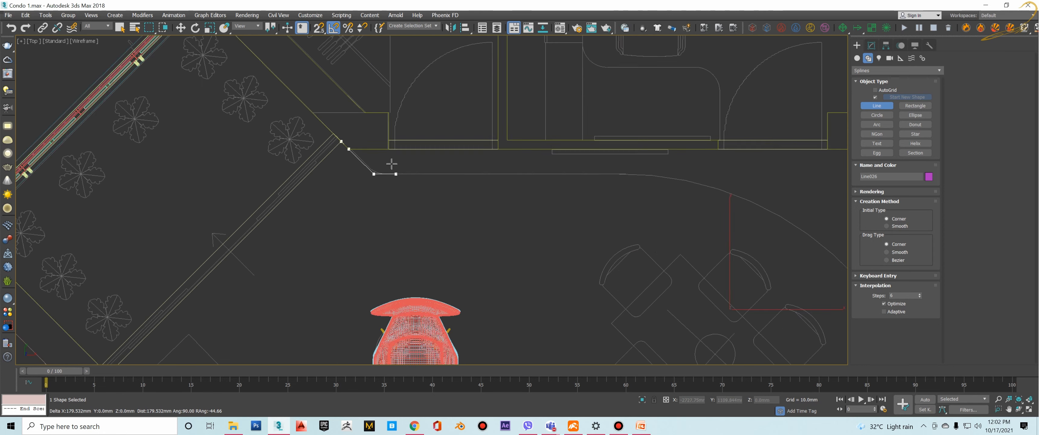
scroll(392, 164, down, 2)
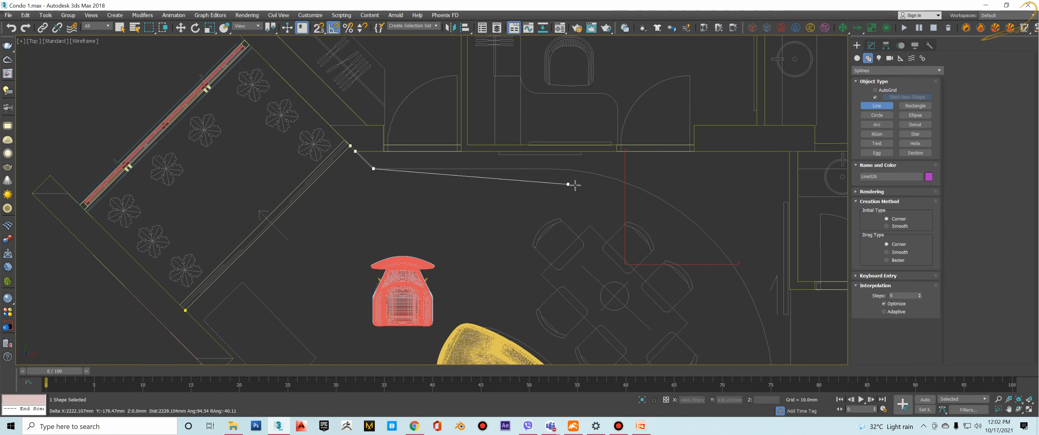
click(547, 171)
Add a vertex on the large arc beside the dining table, and snap another to the protruding bedroom wall corner.
scroll(547, 170, down, 3)
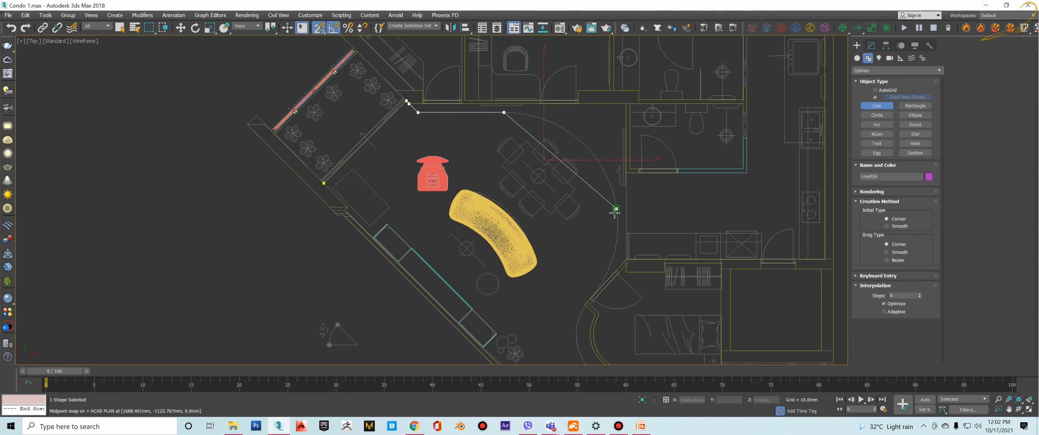
click(607, 180)
scroll(581, 300, up, 4)
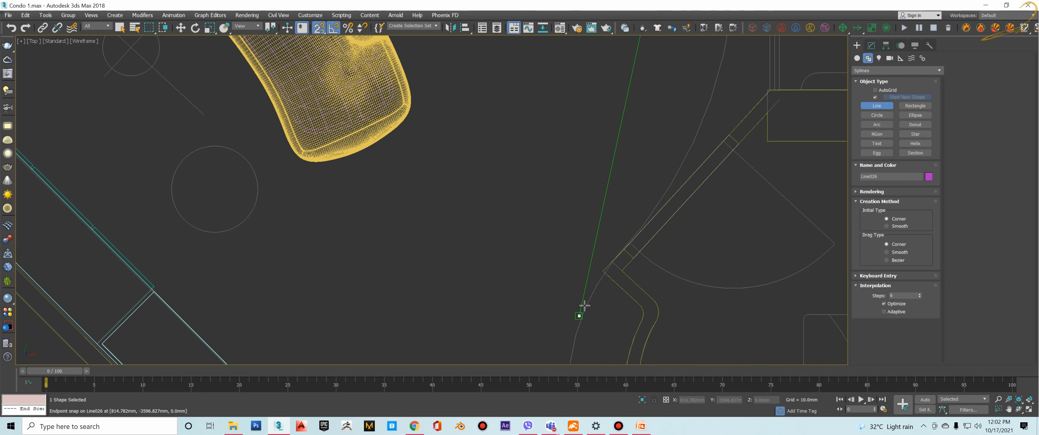
scroll(580, 301, down, 2)
scroll(573, 219, down, 3)
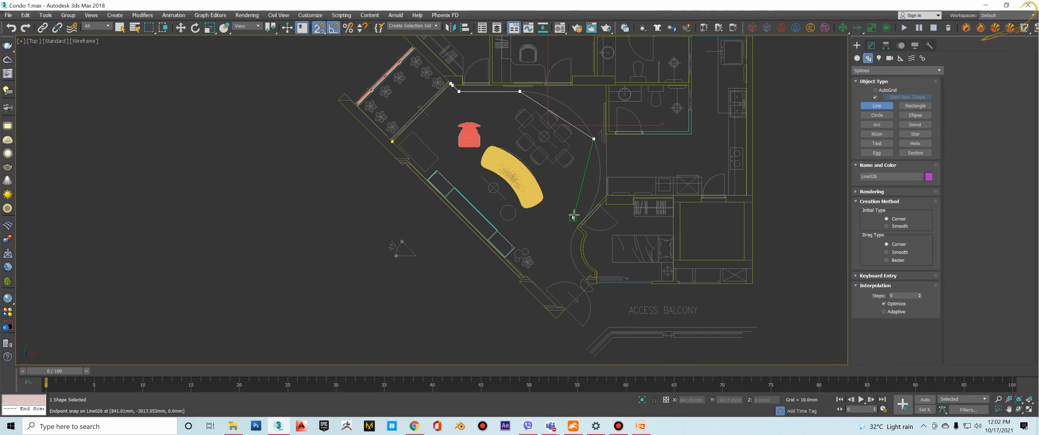
scroll(574, 217, up, 4)
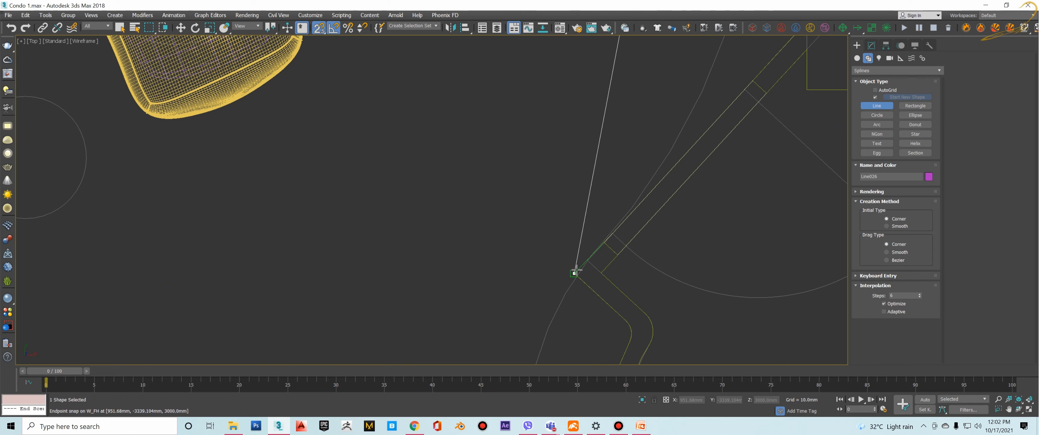
click(576, 271)
scroll(645, 202, down, 4)
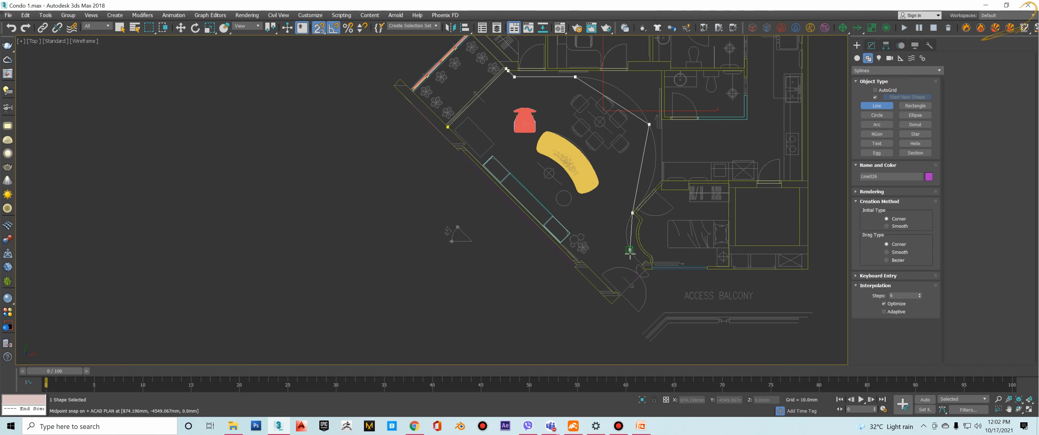
scroll(628, 243, up, 4)
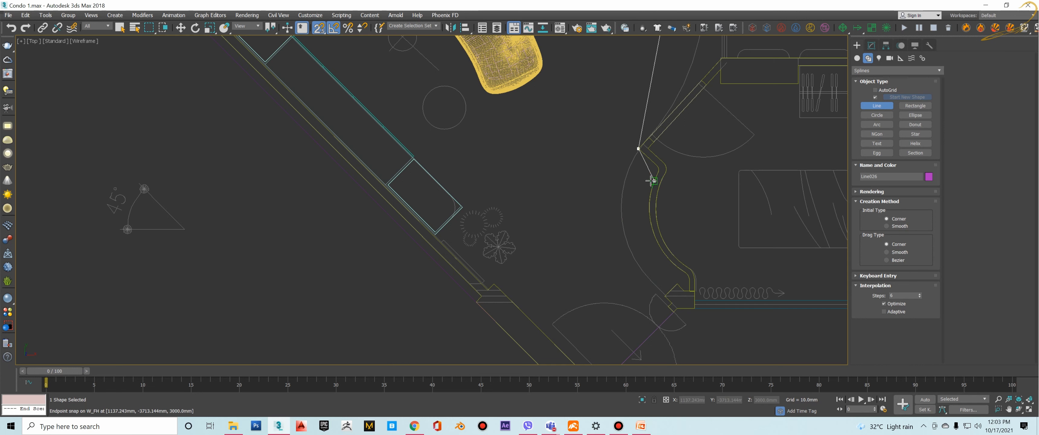
scroll(658, 172, up, 3)
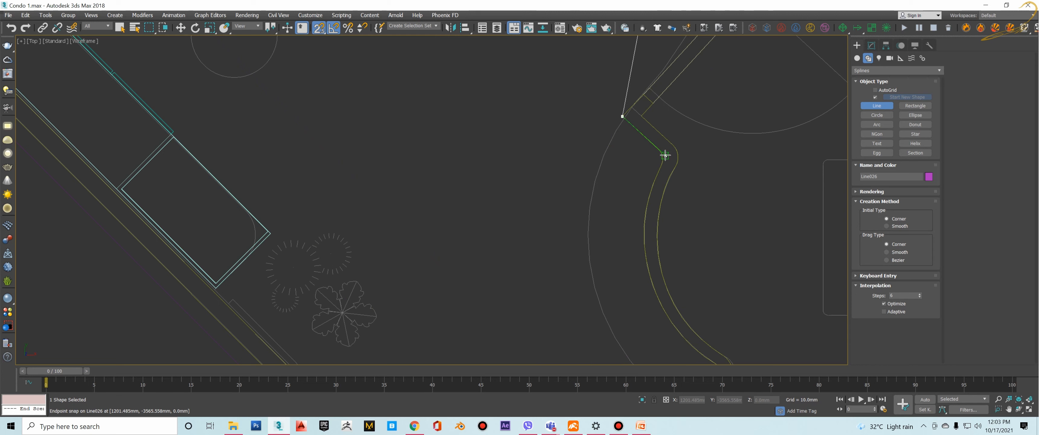
scroll(669, 160, up, 3)
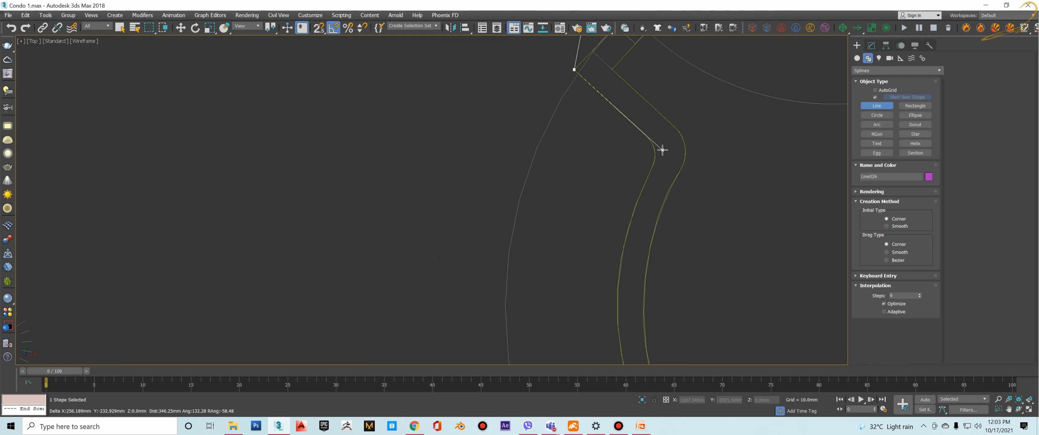
click(666, 150)
scroll(680, 186, down, 4)
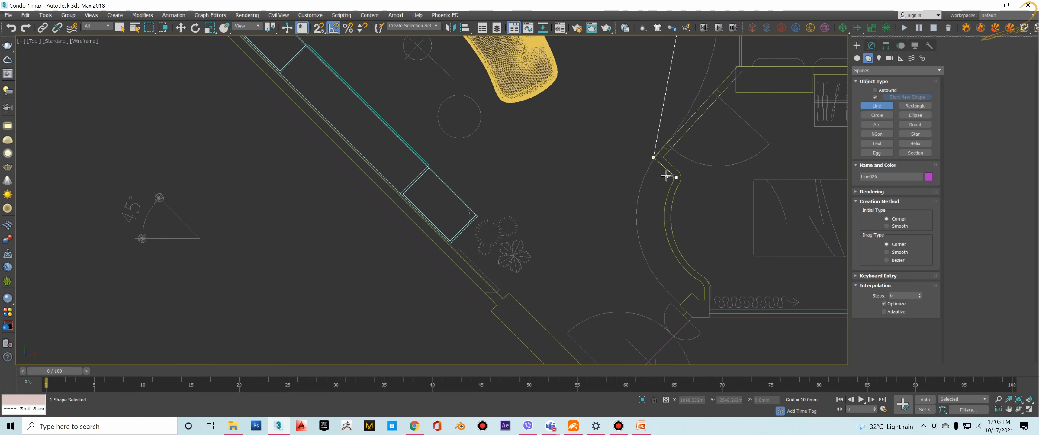
scroll(666, 216, up, 2)
middle_drag(670, 258, 585, 164)
scroll(589, 164, down, 1)
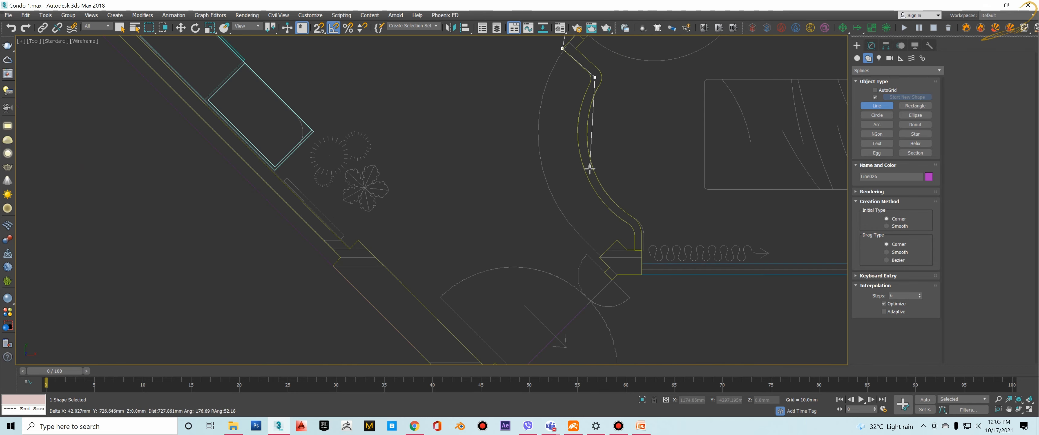
click(589, 170)
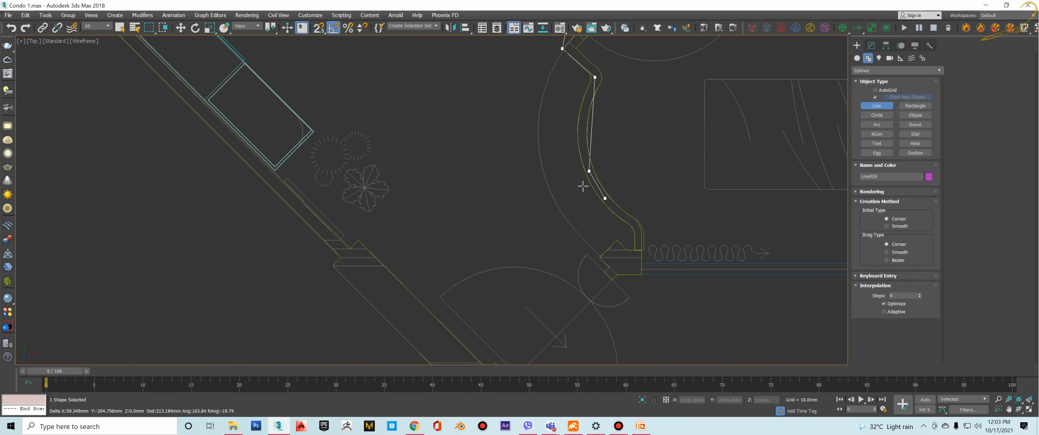
scroll(603, 198, up, 5)
scroll(540, 193, down, 3)
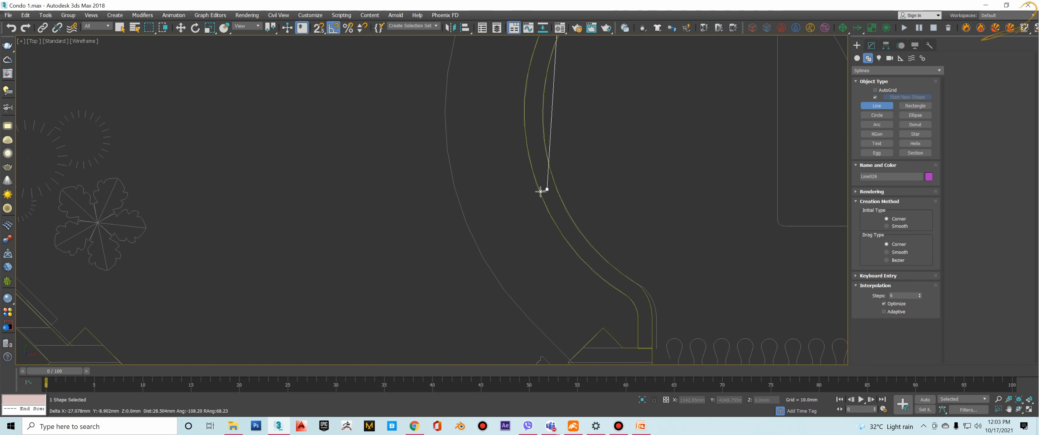
key(BackSpace)
middle_drag(559, 60, 580, 233)
scroll(573, 172, up, 3)
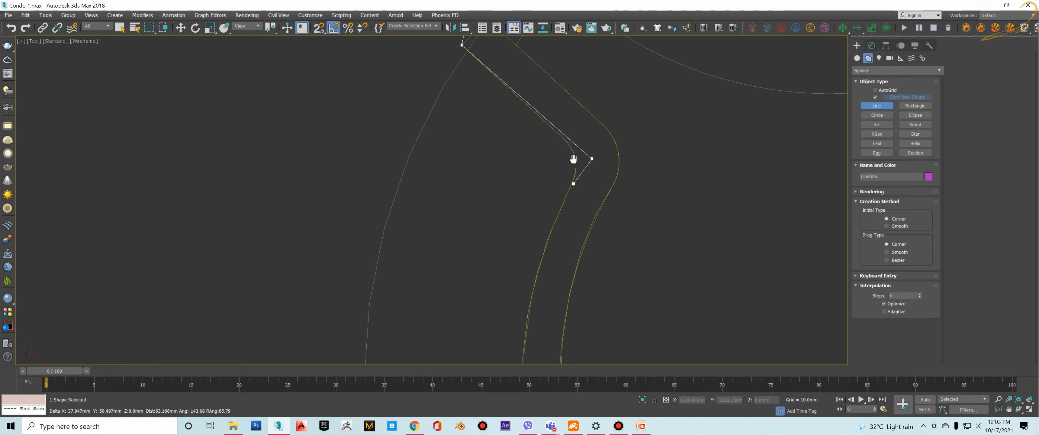
middle_drag(573, 159, 573, 105)
scroll(573, 105, down, 3)
key(BackSpace)
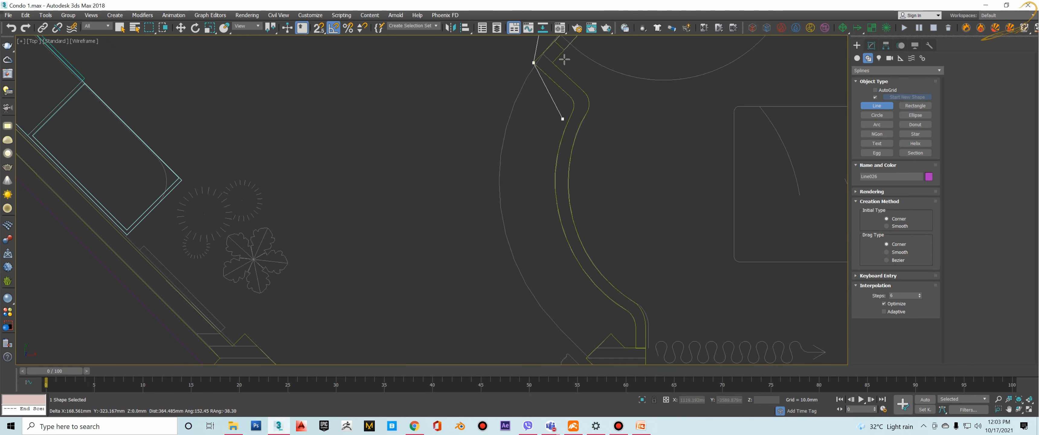
Trace the curved bedroom wall with vertices at its upper bend, mid-curve, lower bend and the end of its short straight section, snapping after the first.
scroll(574, 103, up, 4)
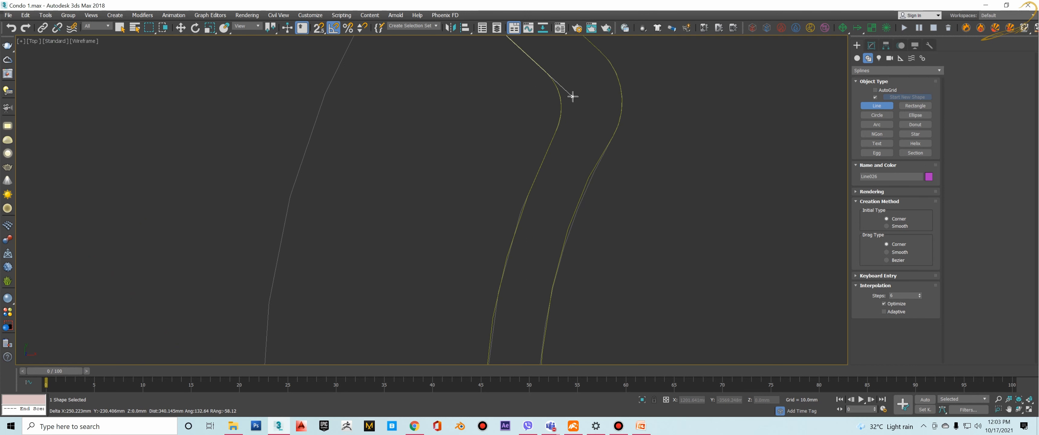
click(575, 98)
scroll(575, 98, down, 4)
scroll(563, 209, up, 3)
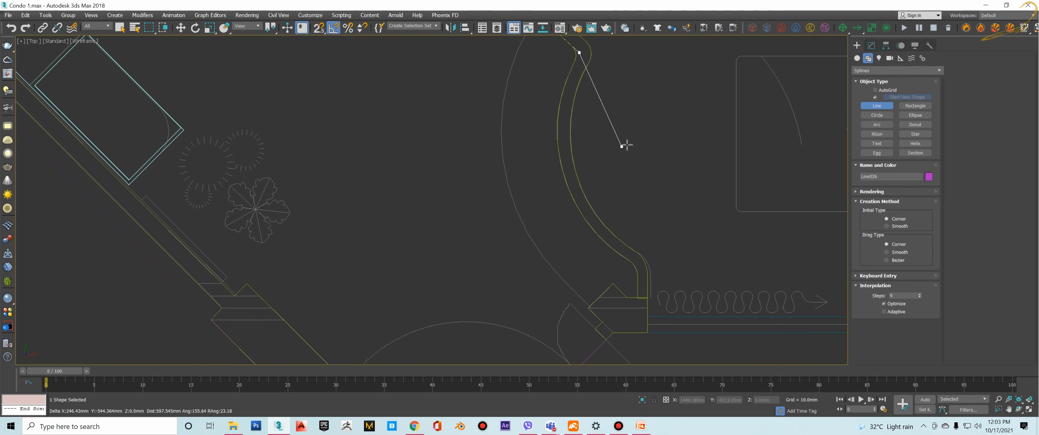
key(s)
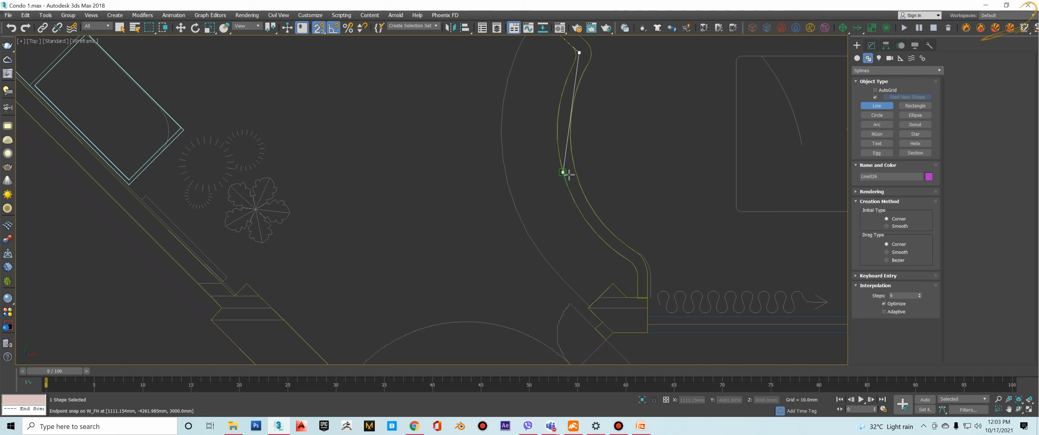
click(563, 173)
click(628, 261)
scroll(626, 276, up, 2)
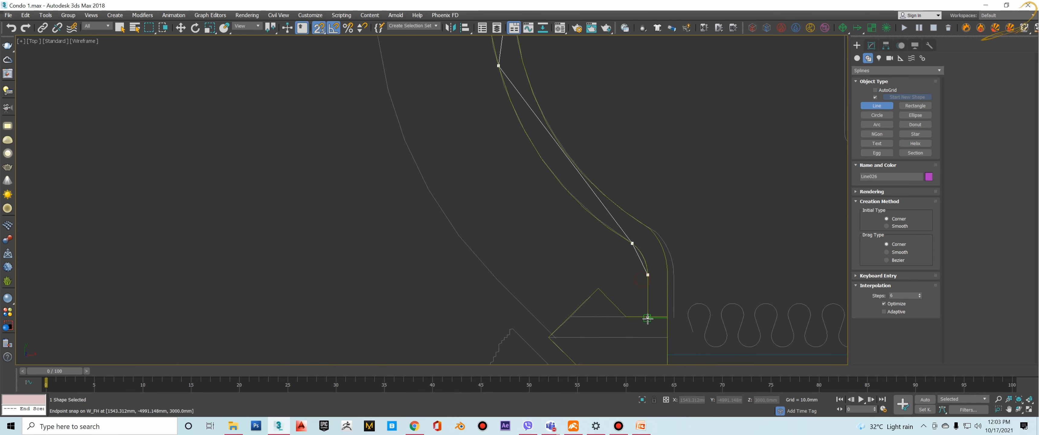
scroll(647, 318, up, 3)
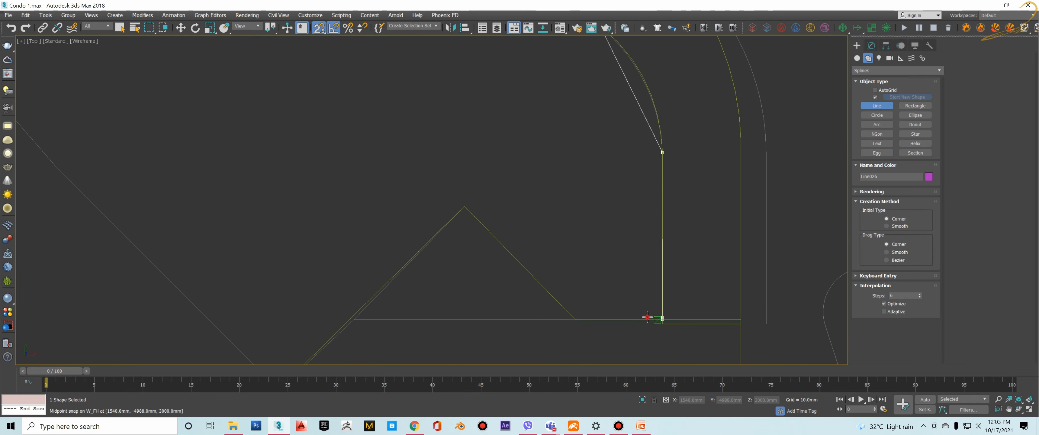
Continue the snapped line to the column corner beside the entrance and across the entry doorway to the opposite wall corner.
scroll(647, 317, down, 5)
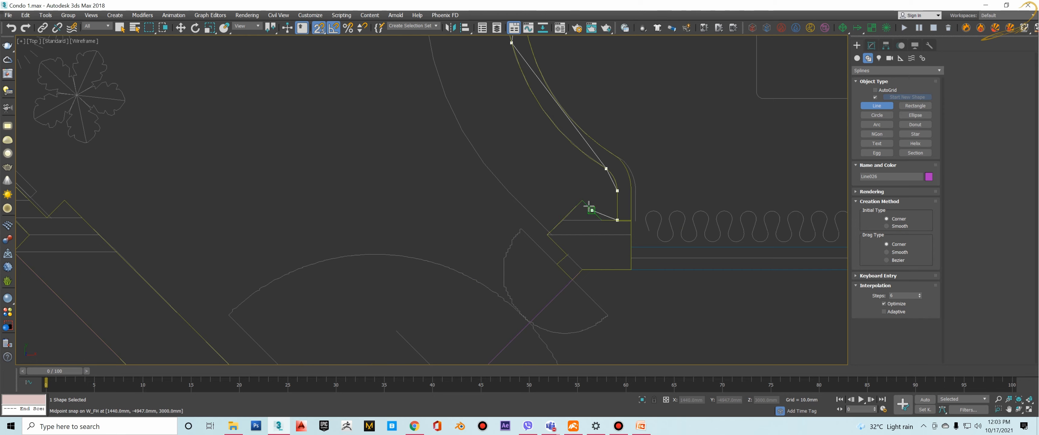
middle_drag(583, 201, 600, 141)
scroll(600, 142, down, 2)
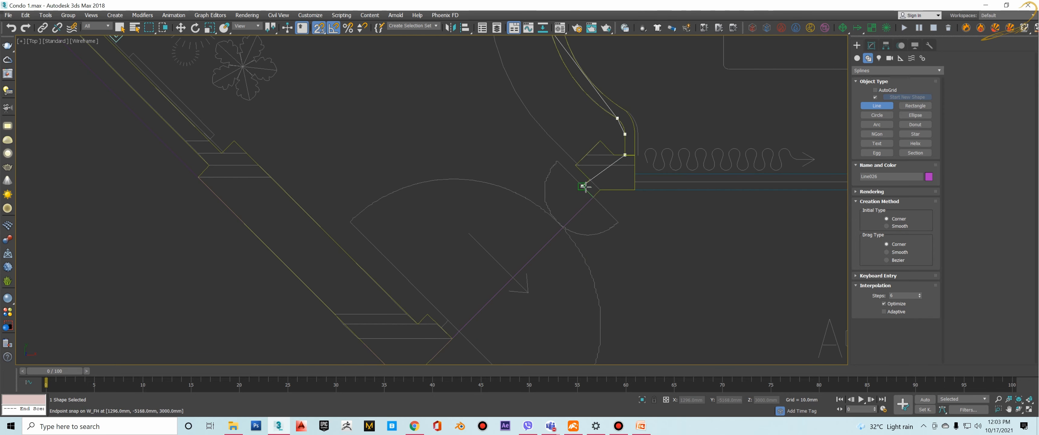
scroll(605, 168, up, 3)
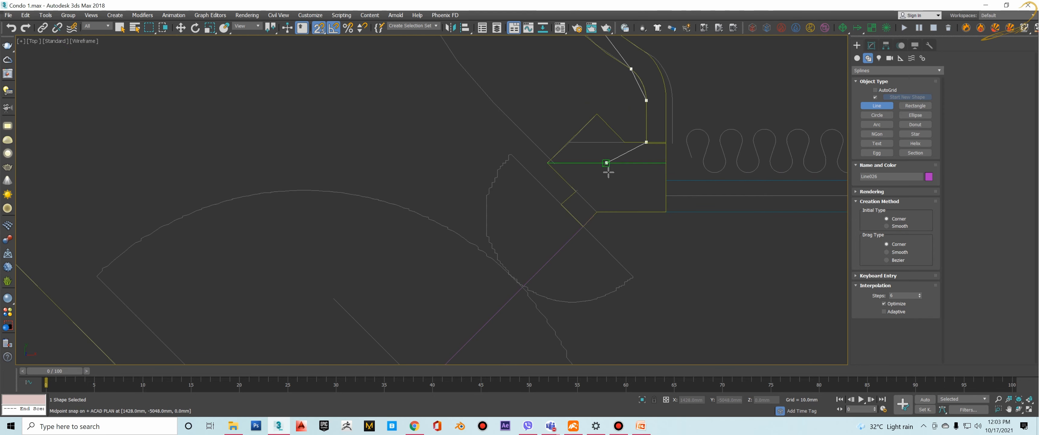
click(599, 210)
scroll(665, 137, down, 3)
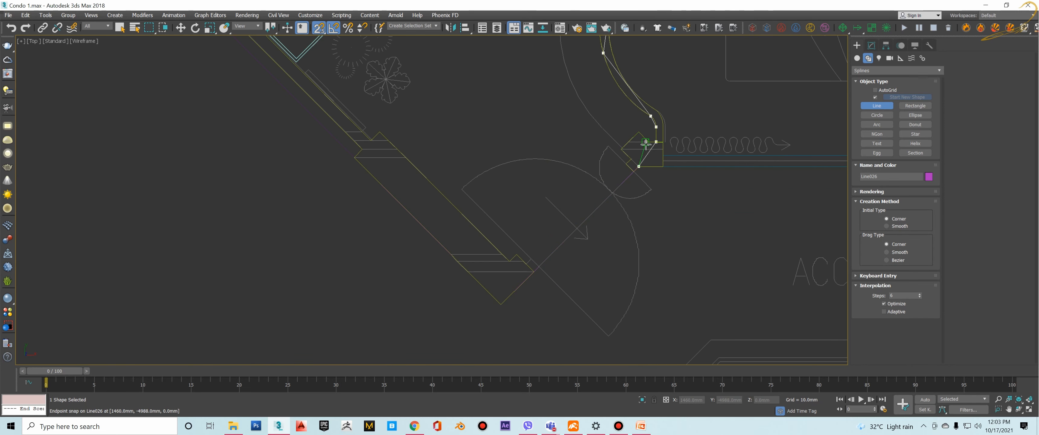
scroll(645, 143, up, 2)
middle_drag(628, 169, 672, 93)
scroll(673, 94, down, 2)
scroll(678, 101, up, 2)
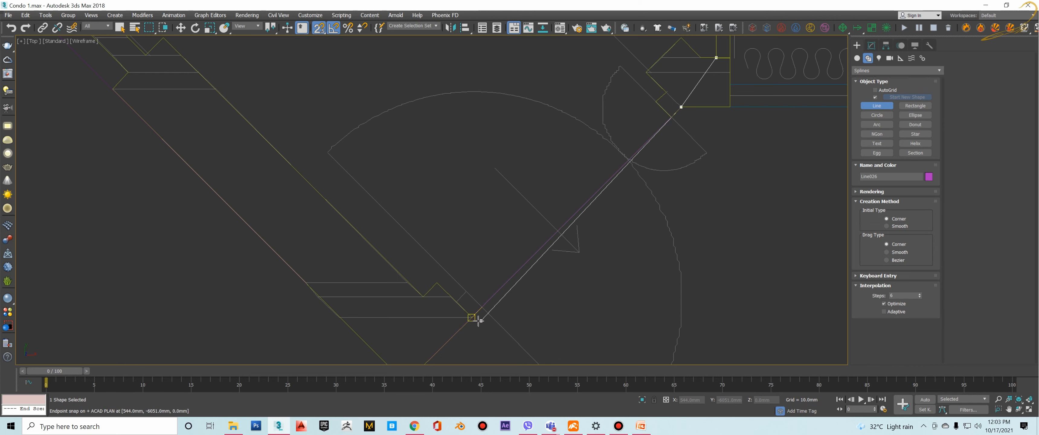
click(473, 318)
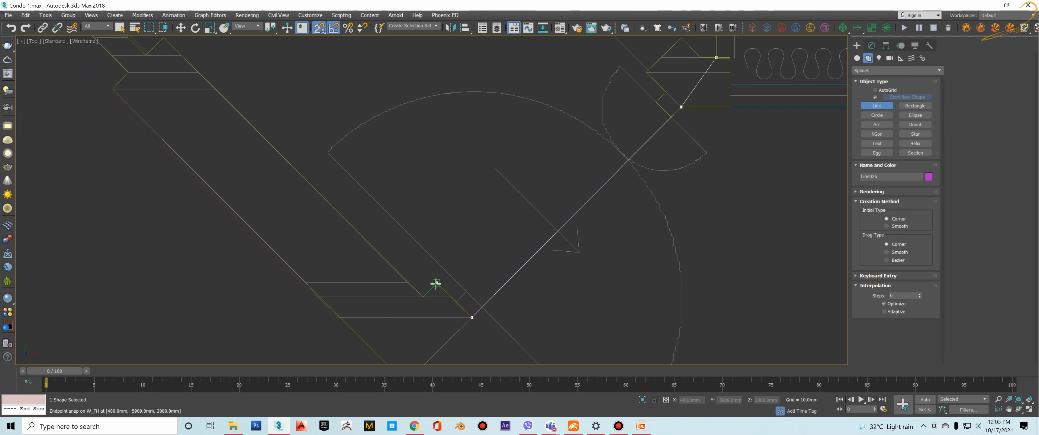
click(437, 282)
click(421, 297)
scroll(479, 194, down, 2)
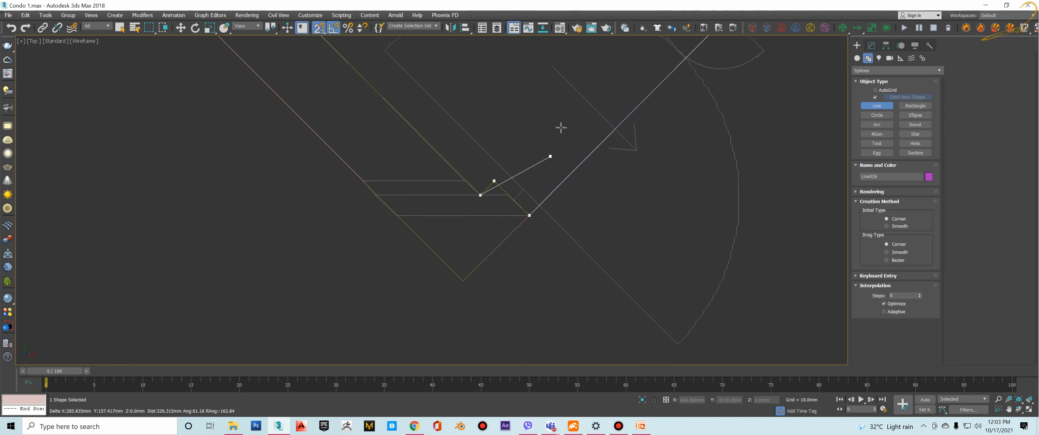
key(BackSpace)
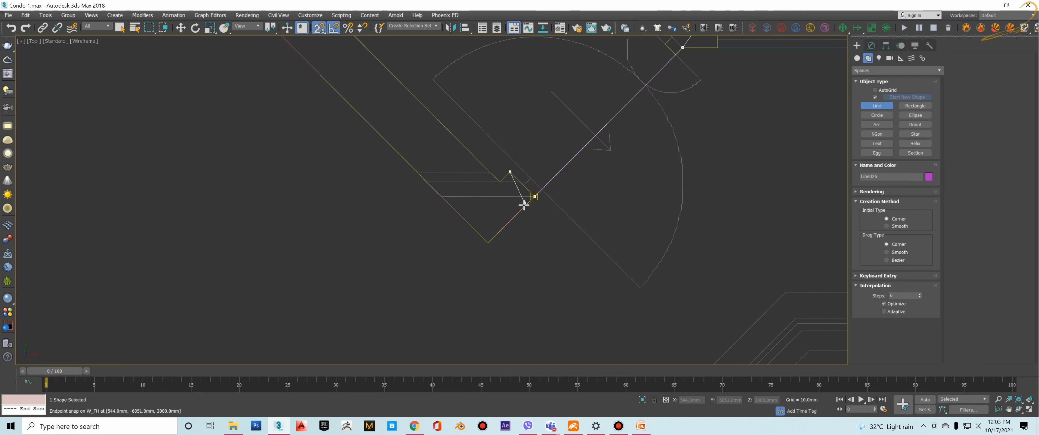
key(BackSpace)
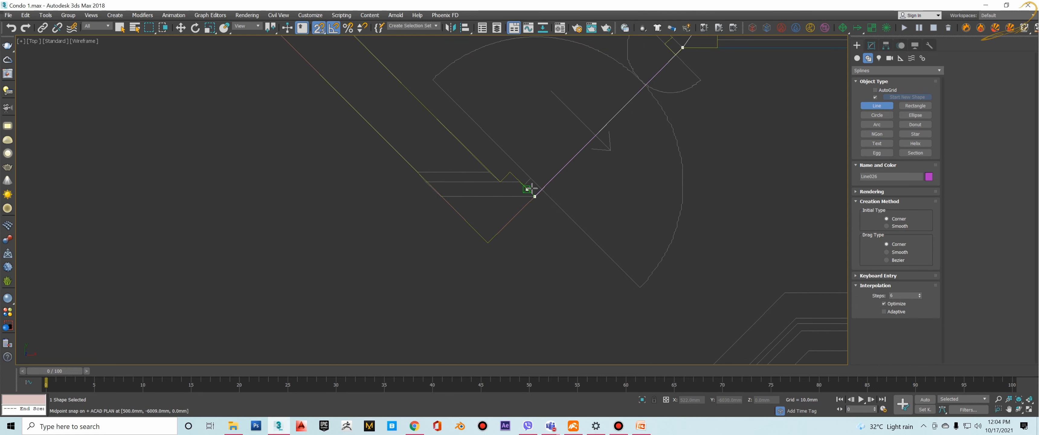
Snap vertices around the small wall notch beside the entrance and continue the line along the wall to the next notch.
scroll(527, 188, up, 3)
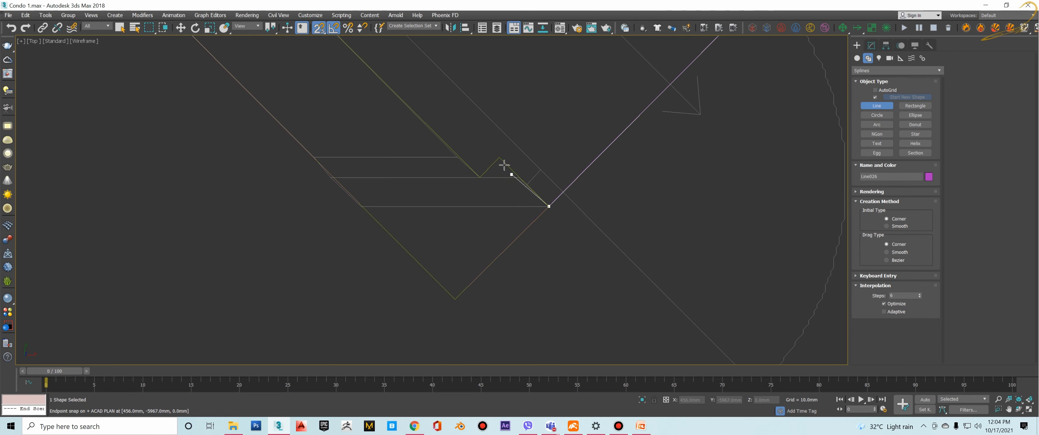
click(477, 176)
scroll(488, 165, down, 4)
scroll(506, 204, up, 4)
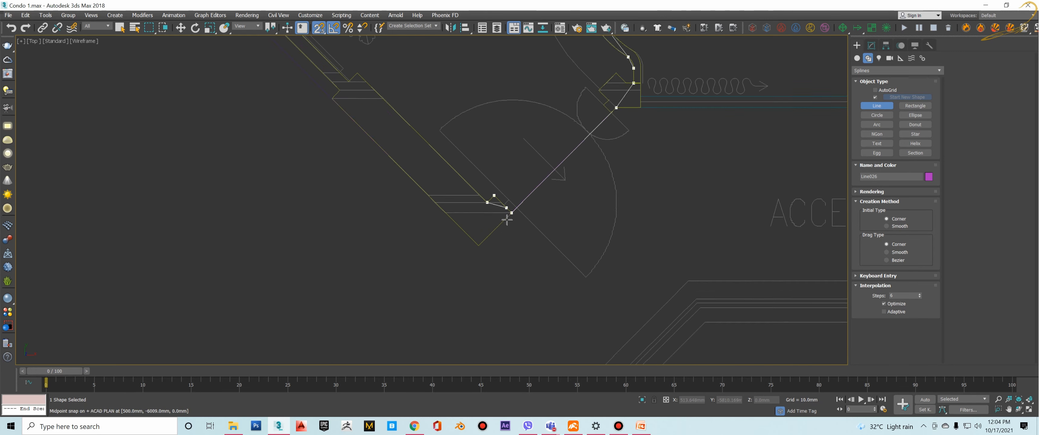
scroll(509, 161, down, 12)
scroll(483, 134, up, 8)
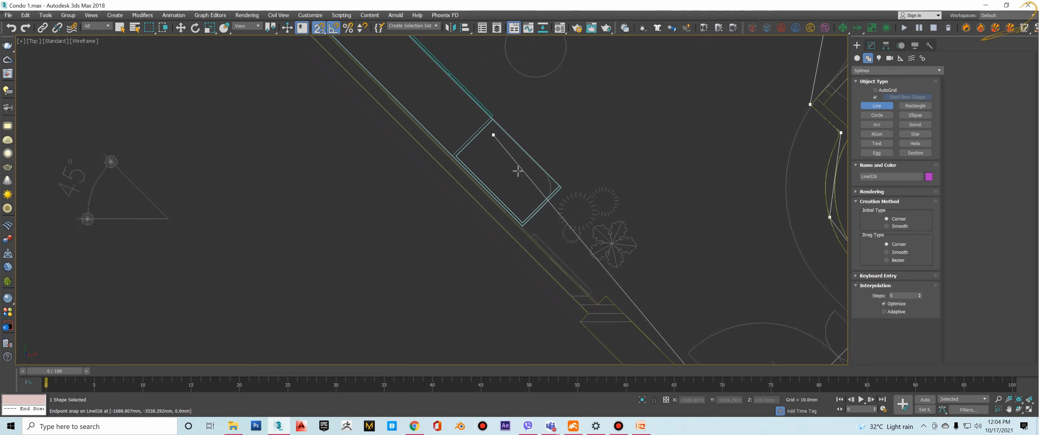
middle_drag(632, 322, 520, 108)
click(503, 106)
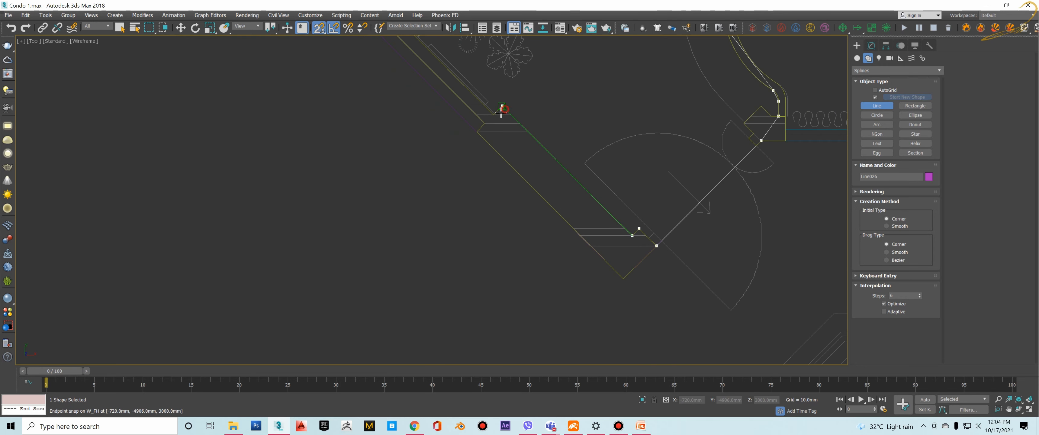
Continue the line along the cabinet wall to the notch near the balcony, and close the spline at its start point.
scroll(508, 153, down, 8)
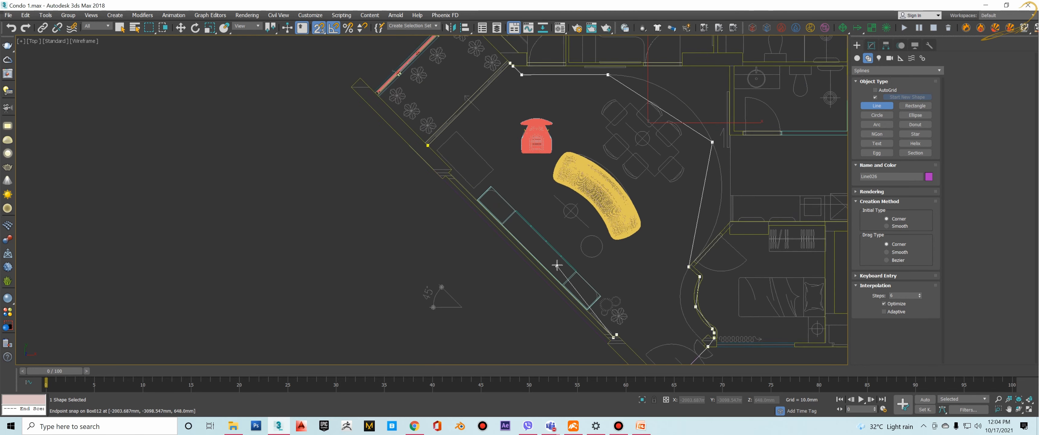
scroll(447, 157, up, 10)
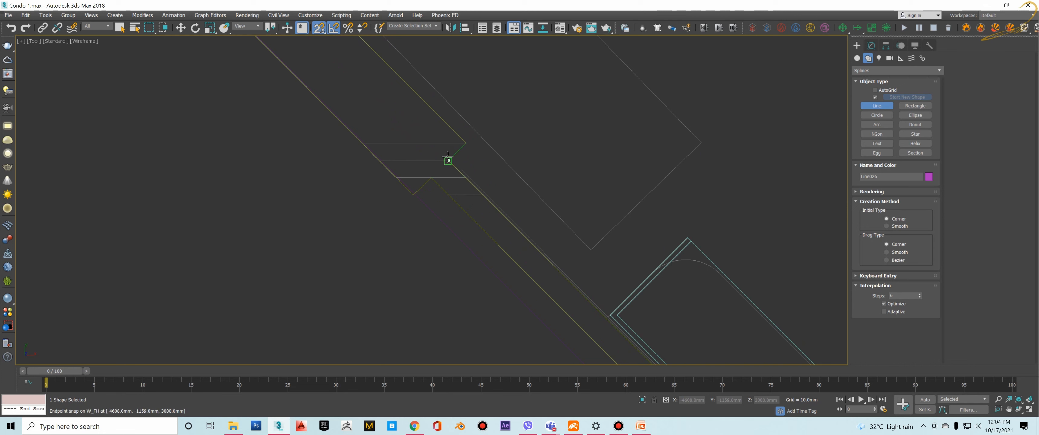
click(465, 143)
scroll(420, 90, down, 4)
scroll(423, 98, up, 1)
click(385, 60)
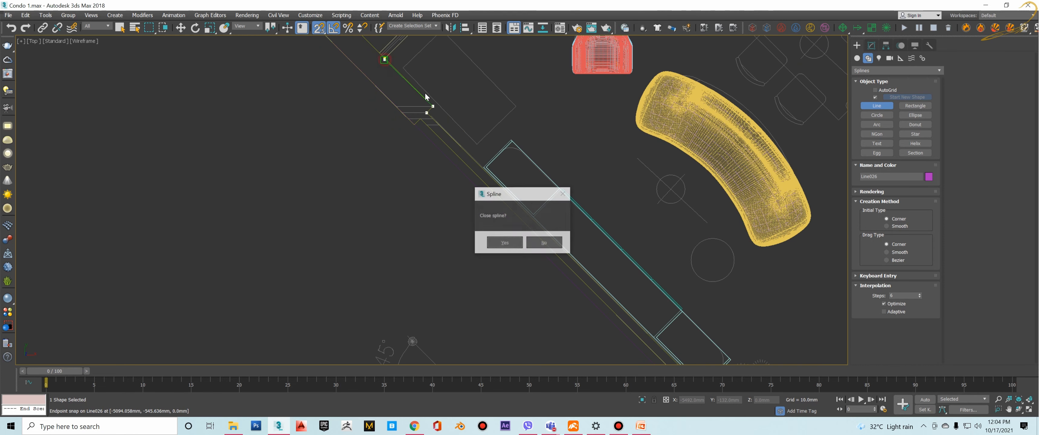
click(504, 244)
scroll(518, 173, down, 3)
right_click(518, 173)
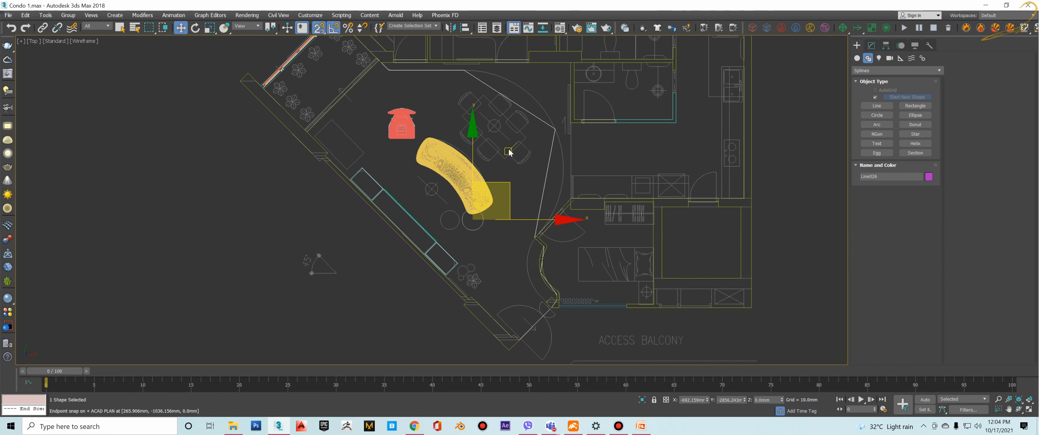
Turn snapping off and name the closed spline F_LIVING.
drag(510, 193, 536, 193)
right_click(536, 192)
key(s)
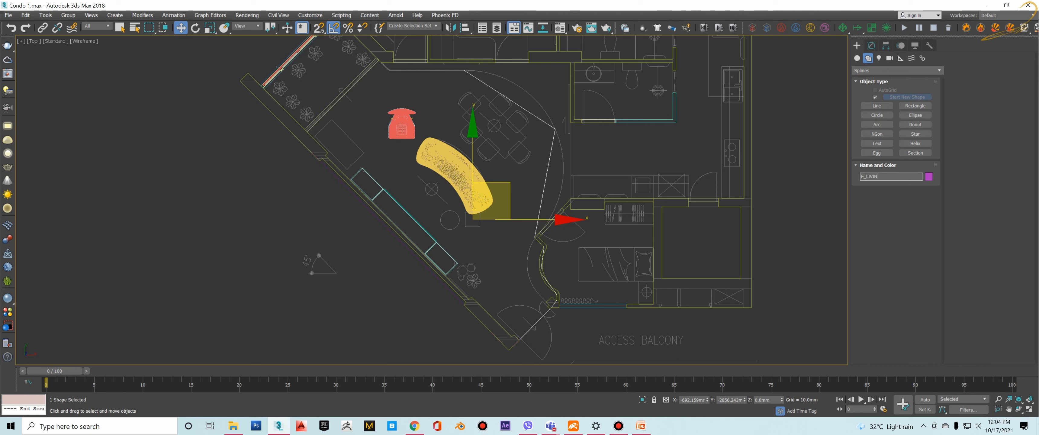
text(G)
key(Return)
middle_drag(540, 127, 541, 136)
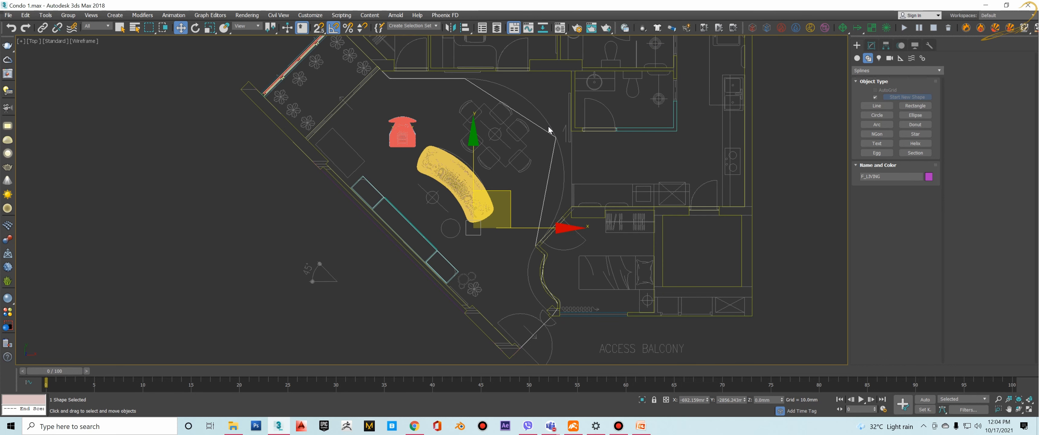
At vertex level, convert the vertex beside the dining table to Bezier and adjust its tangent to follow the large arc.
key(1)
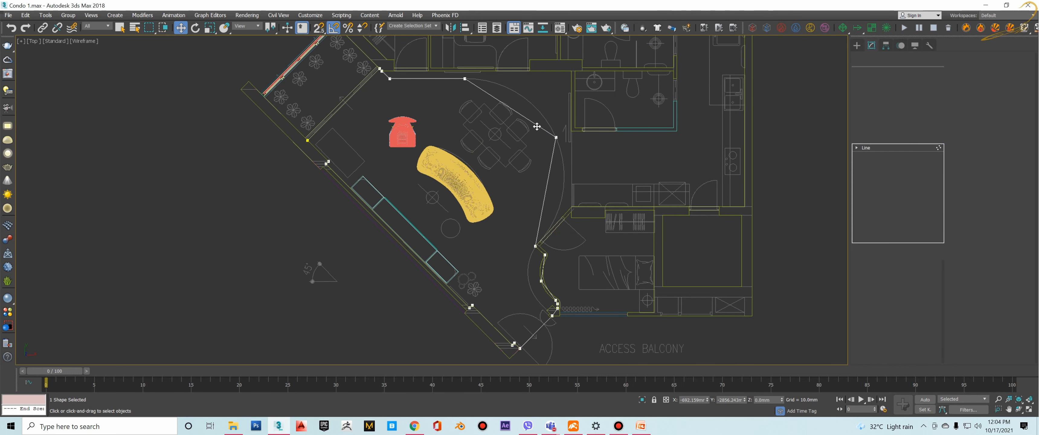
right_click(573, 200)
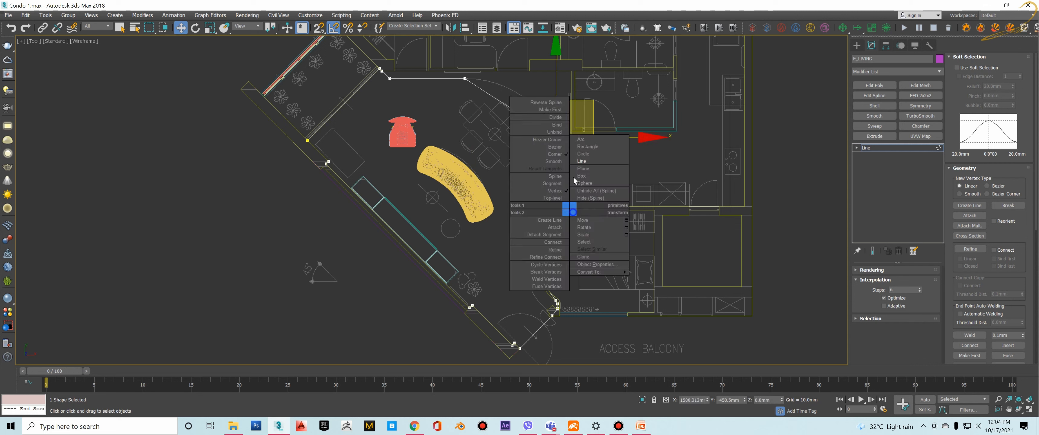
click(546, 161)
right_click(586, 153)
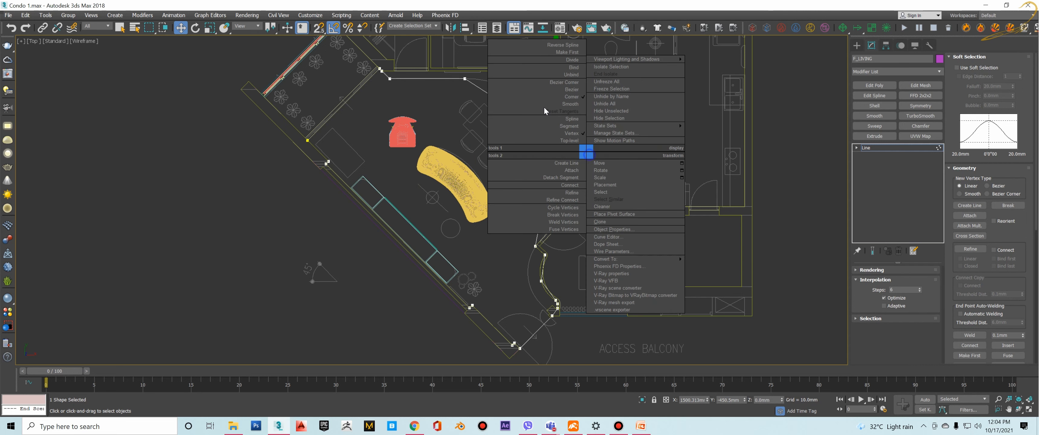
click(573, 92)
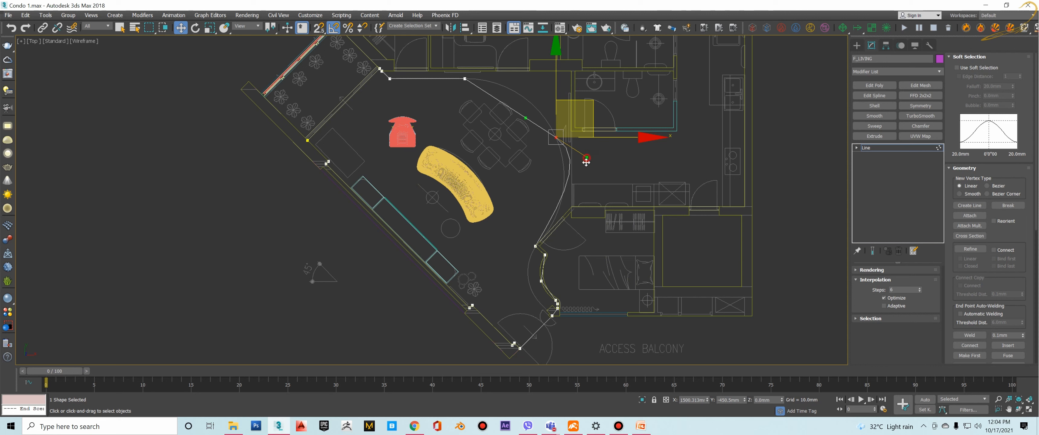
drag(586, 161, 574, 175)
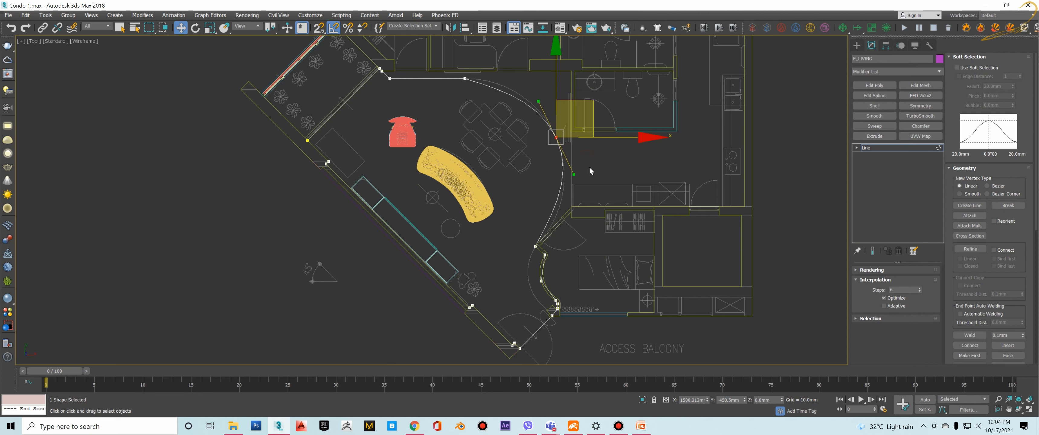
Convert the vertices at both ends of the large arc to Bezier Corner.
drag(545, 236, 526, 253)
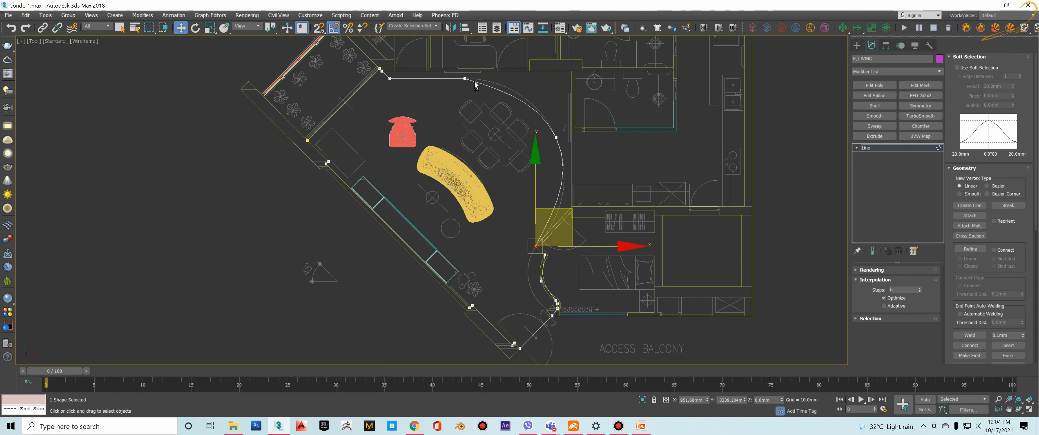
drag(458, 91, 459, 89)
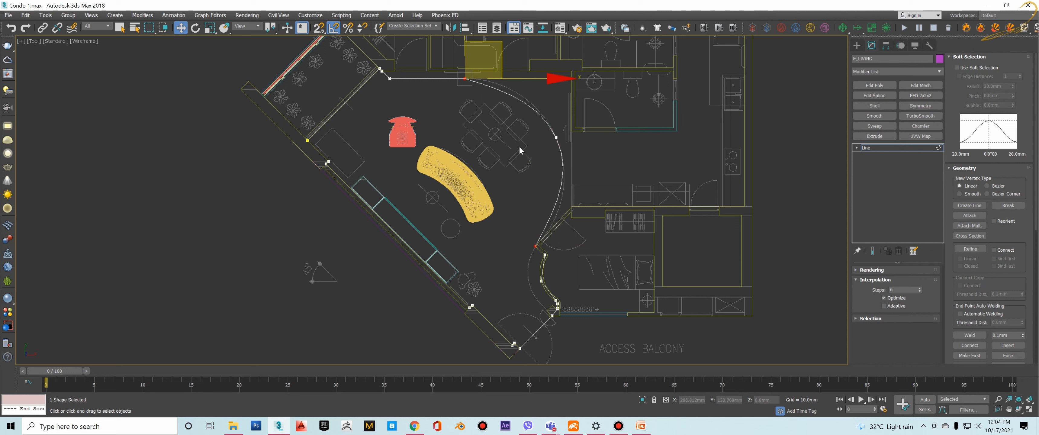
right_click(521, 158)
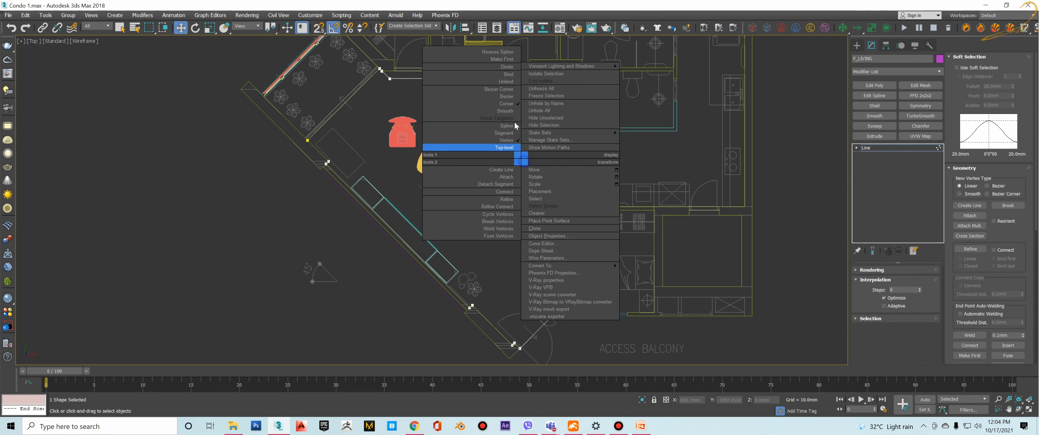
click(511, 91)
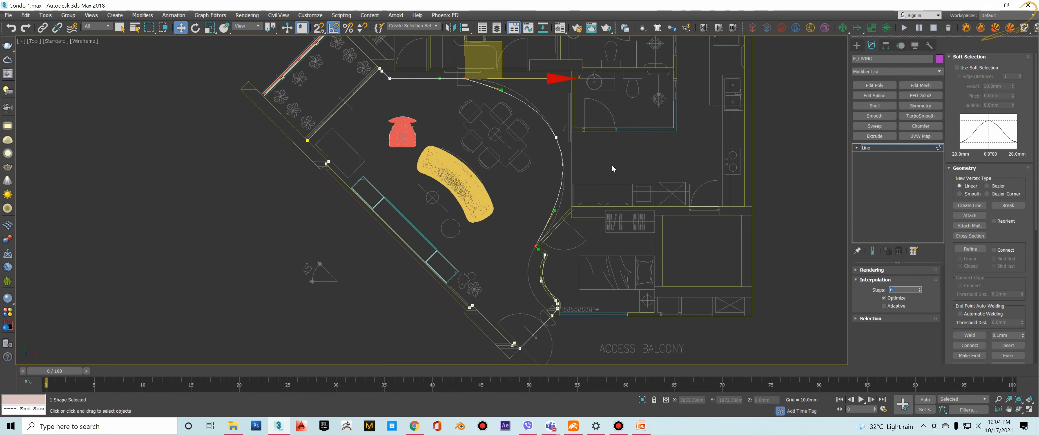
Set the spline's interpolation steps to 22 to smooth the curve.
scroll(563, 145, up, 5)
scroll(536, 170, down, 5)
scroll(506, 110, up, 3)
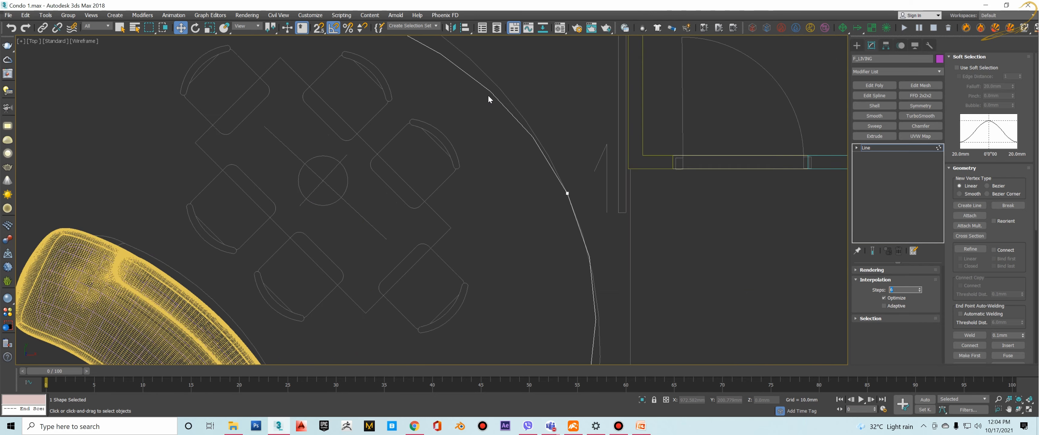
scroll(488, 94, down, 3)
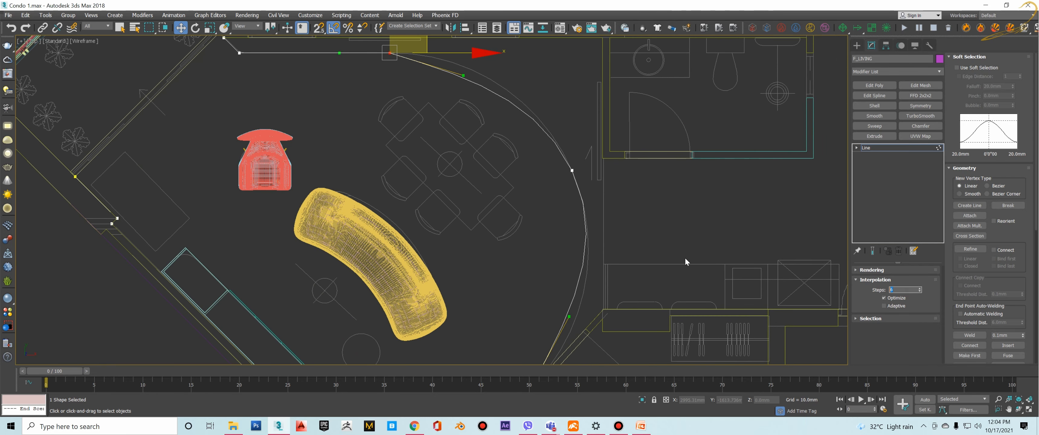
text(22)
key(Return)
Adjust the arc-side Bezier handles at the arc's start and at the bedroom wall corner to match the plan's arc.
scroll(483, 121, up, 4)
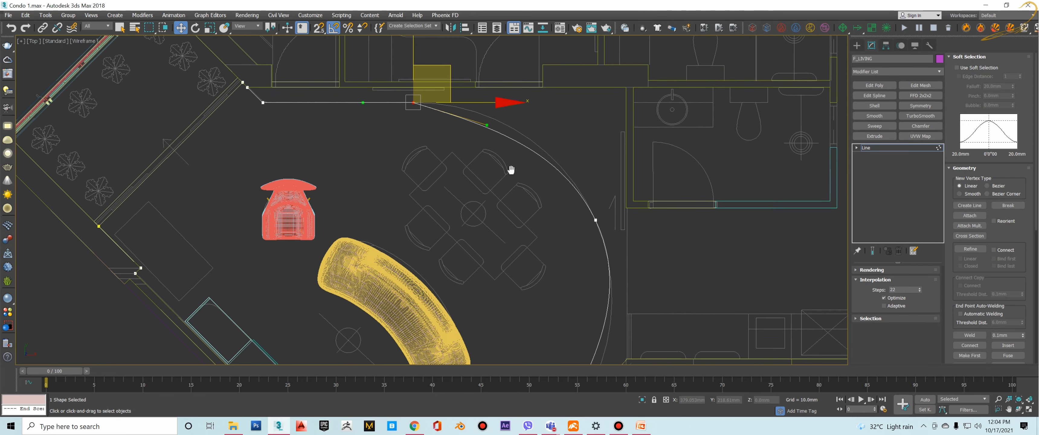
drag(495, 140, 493, 90)
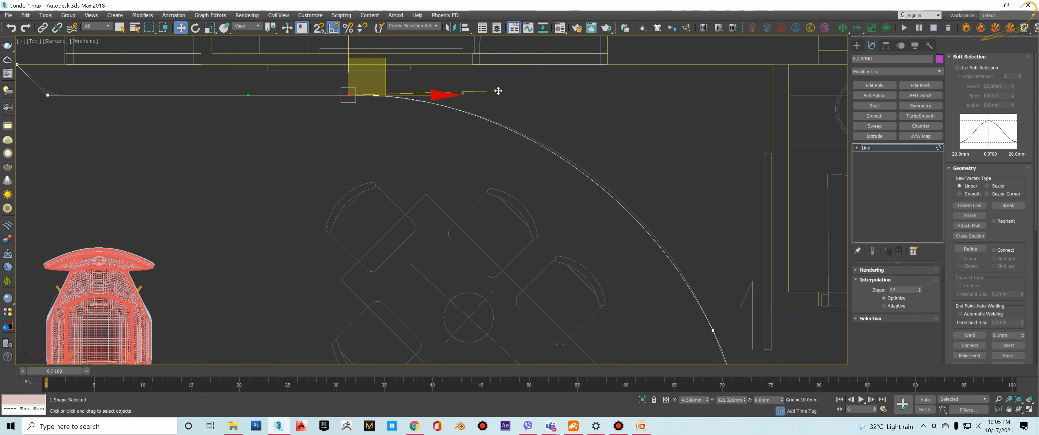
drag(499, 91, 510, 94)
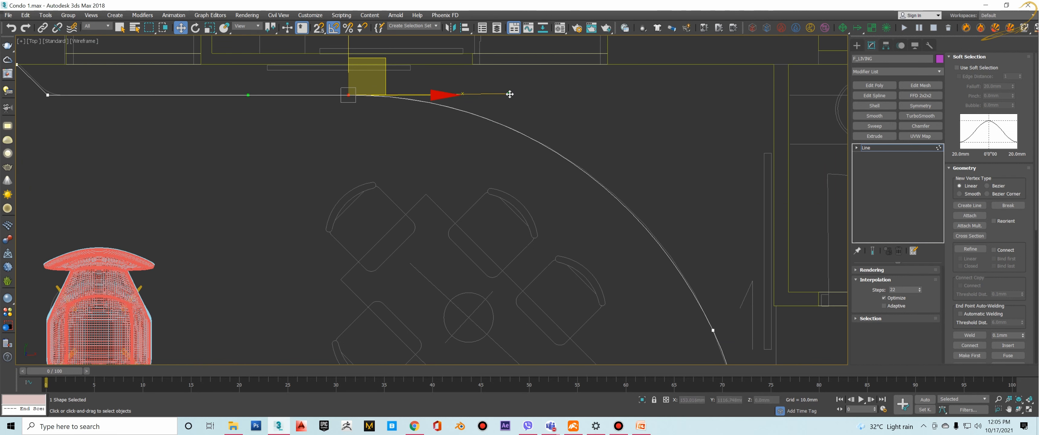
scroll(510, 93, down, 3)
middle_drag(638, 271, 637, 147)
drag(632, 190, 577, 259)
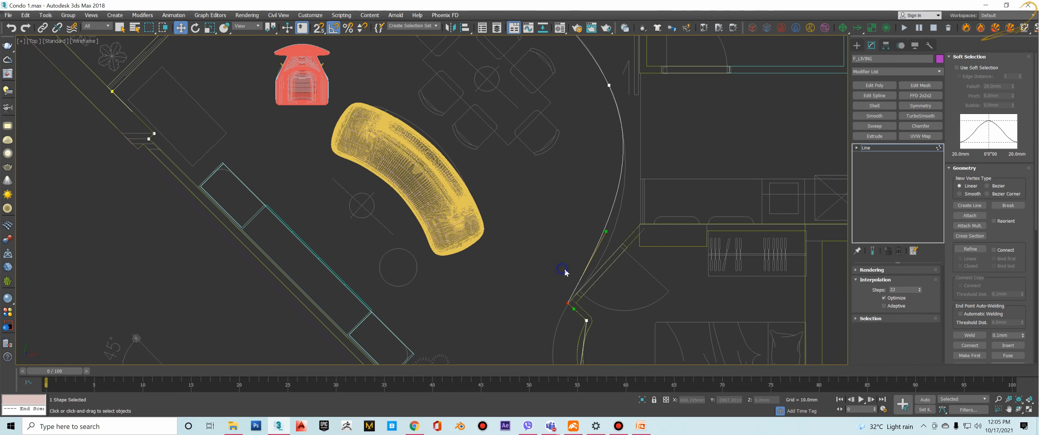
drag(605, 231, 620, 253)
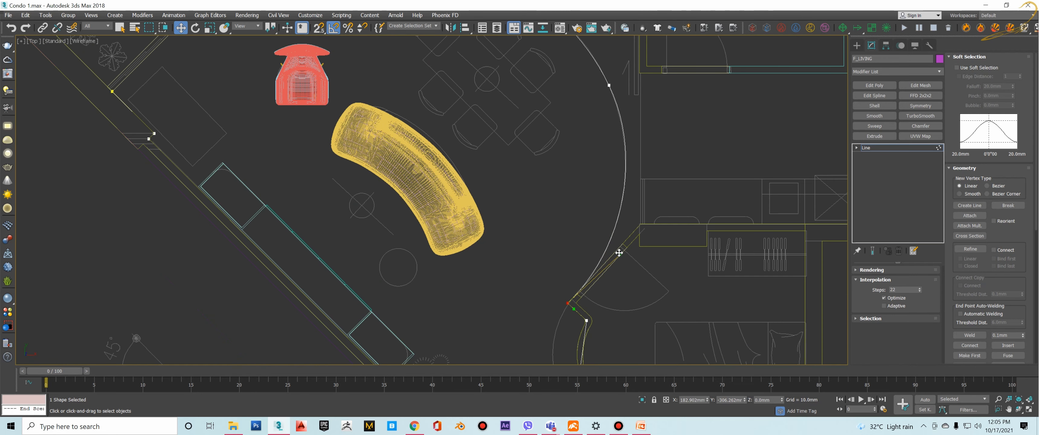
Select the arc's middle vertex and examine how closely the spline follows the plan's arc around it.
middle_drag(564, 127, 531, 214)
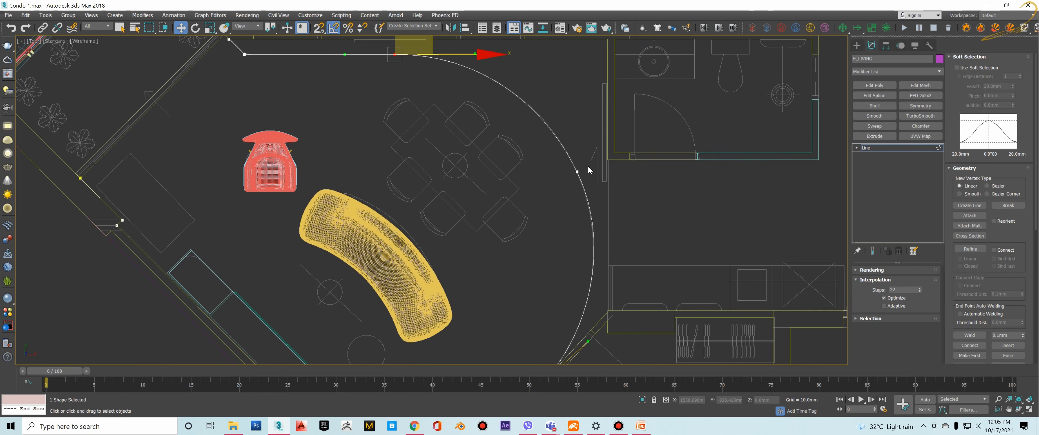
drag(611, 246, 612, 249)
middle_drag(570, 133, 626, 177)
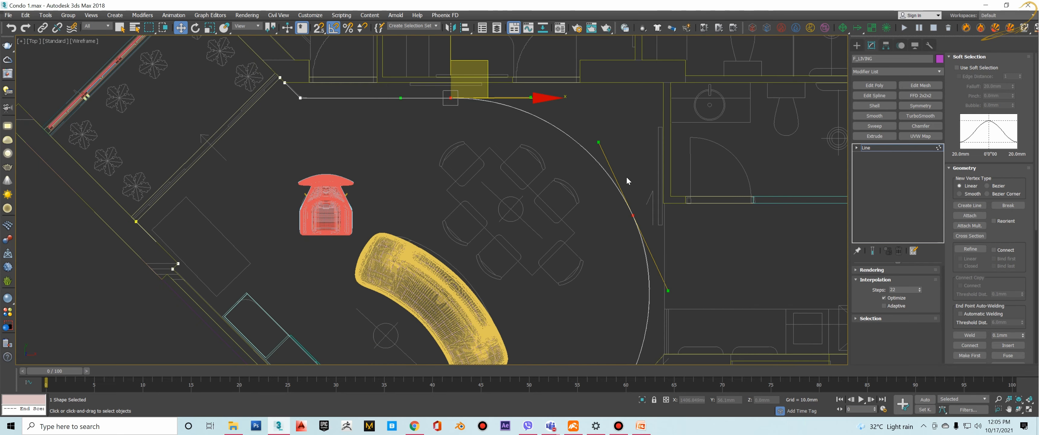
scroll(633, 236, up, 3)
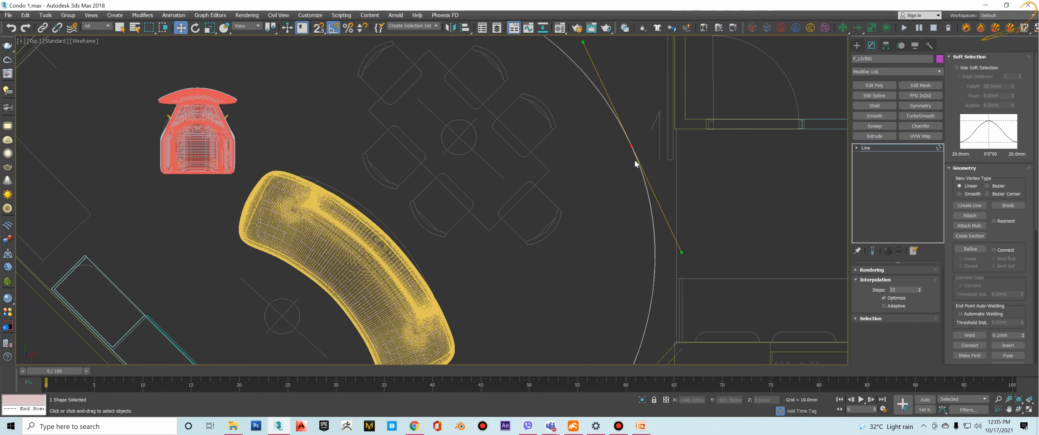
scroll(635, 158, up, 5)
scroll(644, 118, down, 5)
middle_drag(637, 113, 616, 176)
middle_drag(376, 86, 464, 160)
Using snapping, align the bend vertex of the straight upper run vertically with the arc's start vertex, then turn snapping off.
click(522, 140)
scroll(532, 126, up, 2)
click(532, 133)
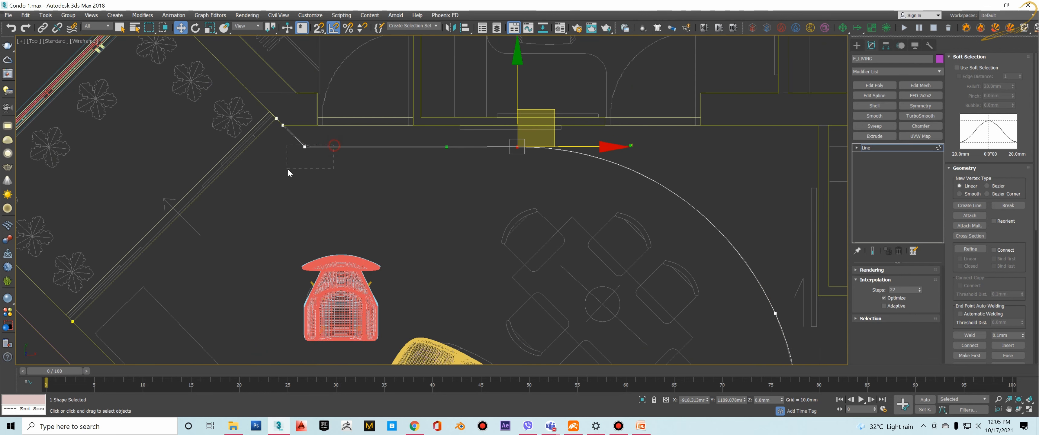
drag(287, 170, 287, 169)
scroll(326, 124, up, 2)
key(s)
drag(281, 82, 702, 167)
middle_drag(644, 176, 531, 163)
scroll(531, 164, down, 3)
key(s)
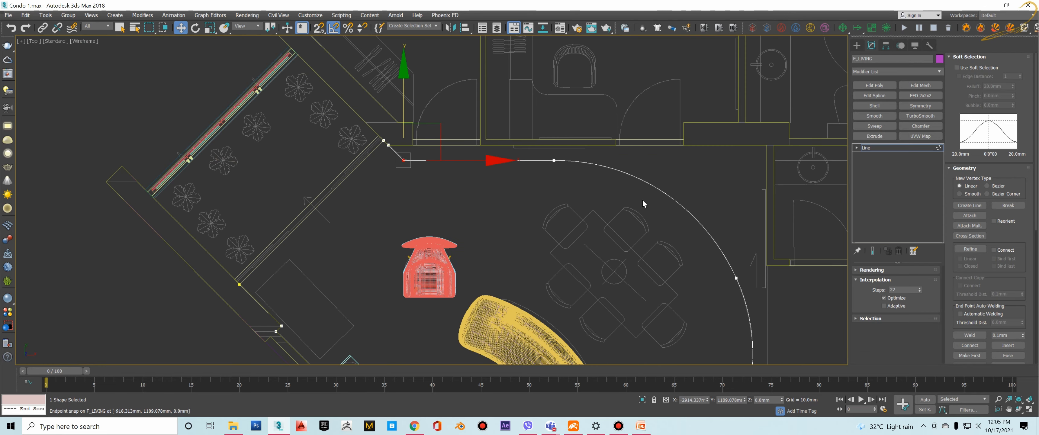
middle_drag(671, 207, 603, 160)
scroll(605, 164, up, 5)
scroll(604, 165, down, 5)
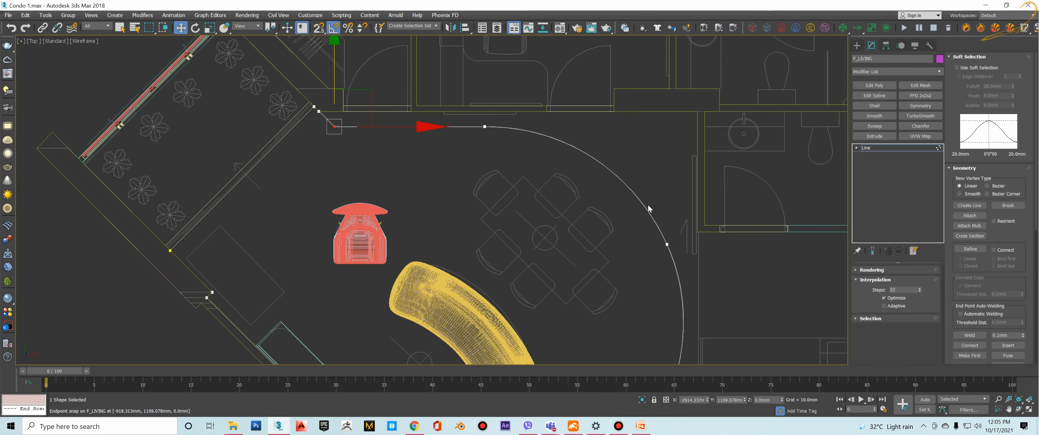
Convert the middle vertex of the bedroom's curved wall to Bezier and angle its handles to follow the plan's curve.
middle_drag(676, 286, 645, 110)
scroll(619, 238, up, 5)
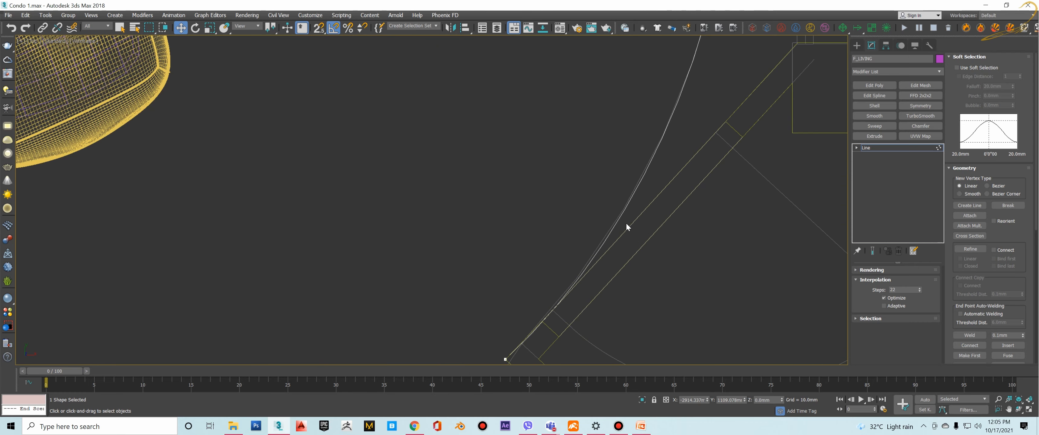
scroll(635, 204, down, 5)
middle_drag(646, 228, 635, 154)
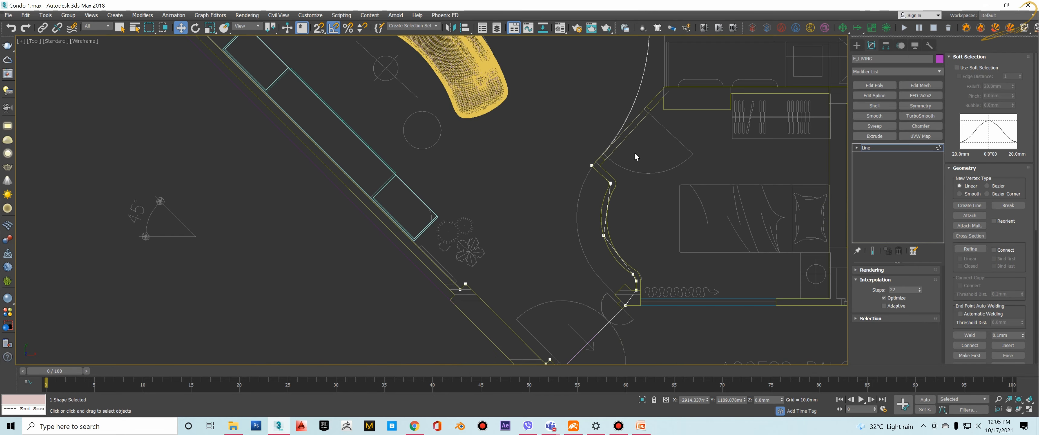
click(604, 235)
middle_drag(605, 232, 607, 151)
right_click(606, 150)
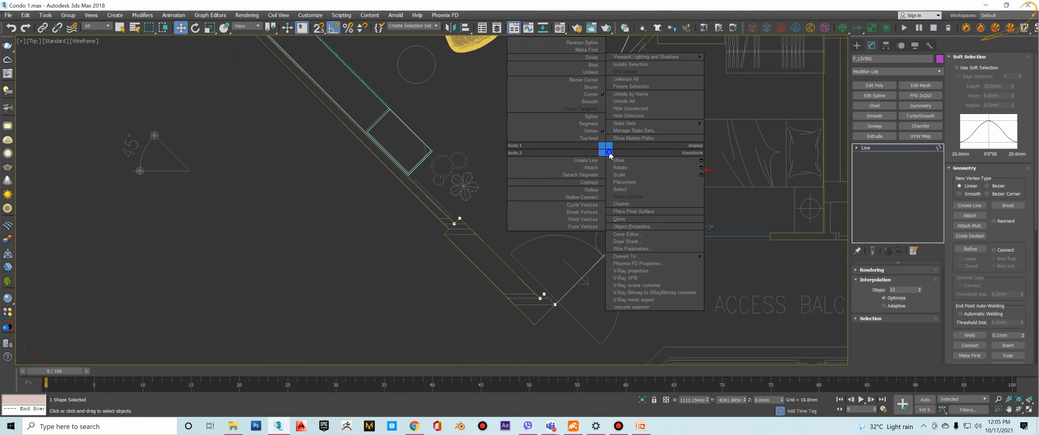
click(591, 101)
scroll(609, 187, up, 3)
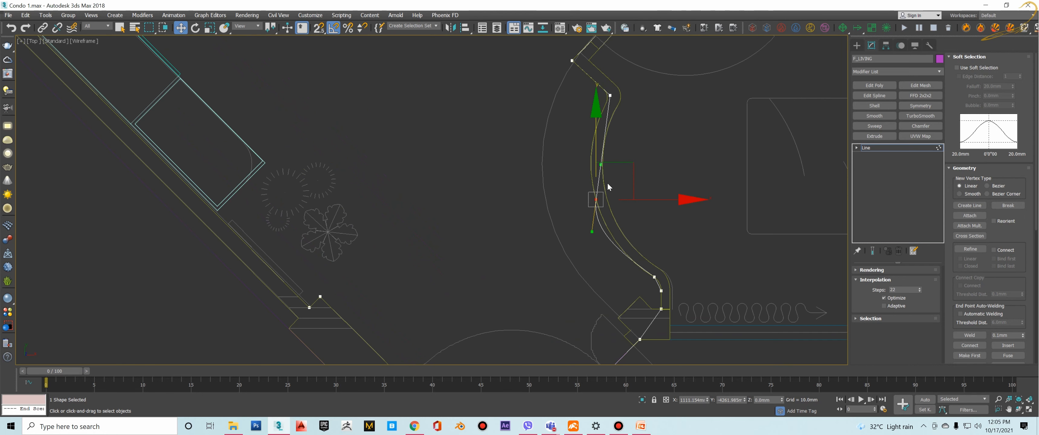
click(606, 164)
drag(592, 232, 605, 239)
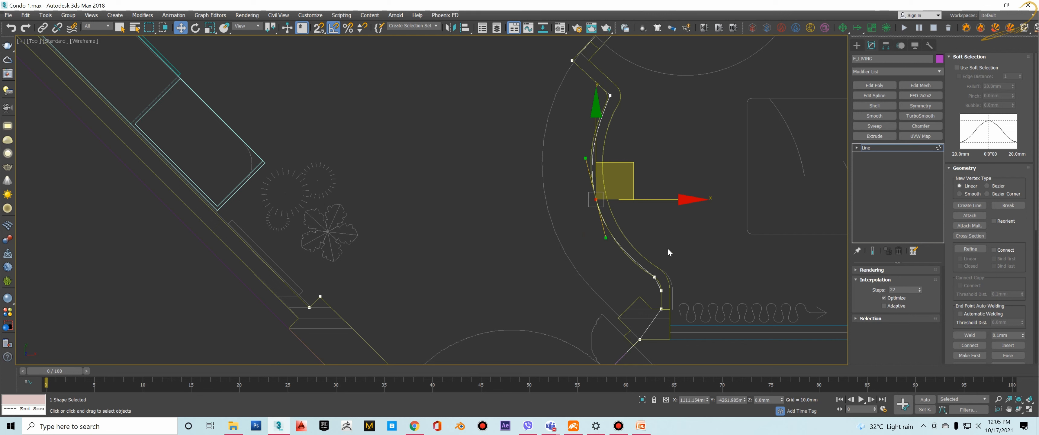
Convert the curved wall's end vertices and the adjoining bend vertex to Bezier Corner, then fit the upper end's handle to the plan.
drag(668, 250, 640, 294)
click(610, 96)
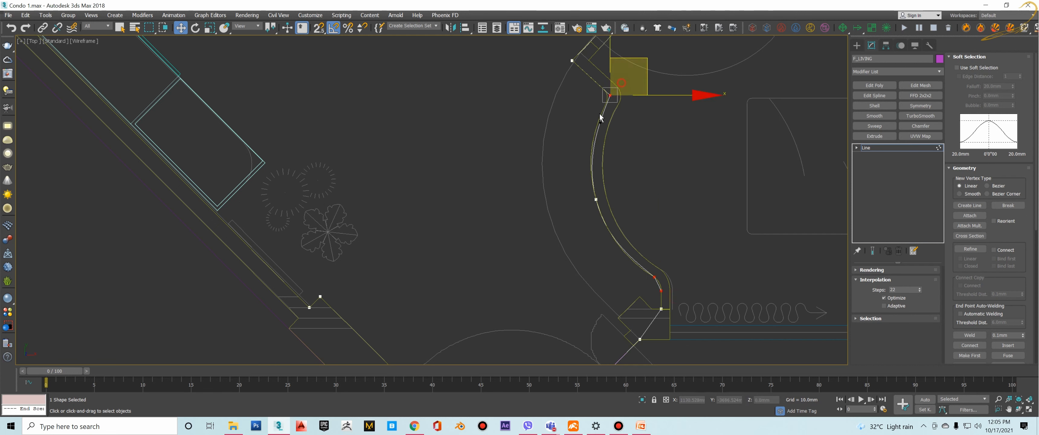
right_click(636, 142)
click(612, 72)
scroll(606, 111, up, 4)
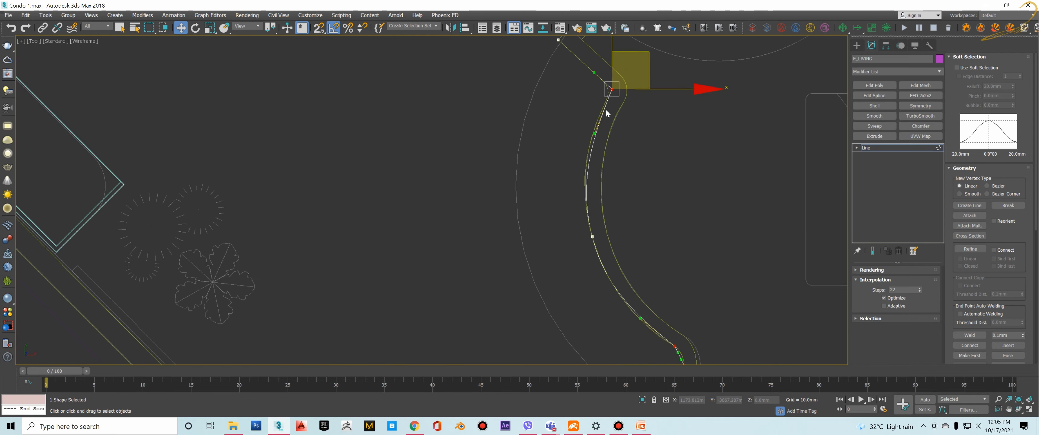
mouse_move(592, 146)
mouse_down()
mouse_move(586, 134)
mouse_move(582, 144)
mouse_up()
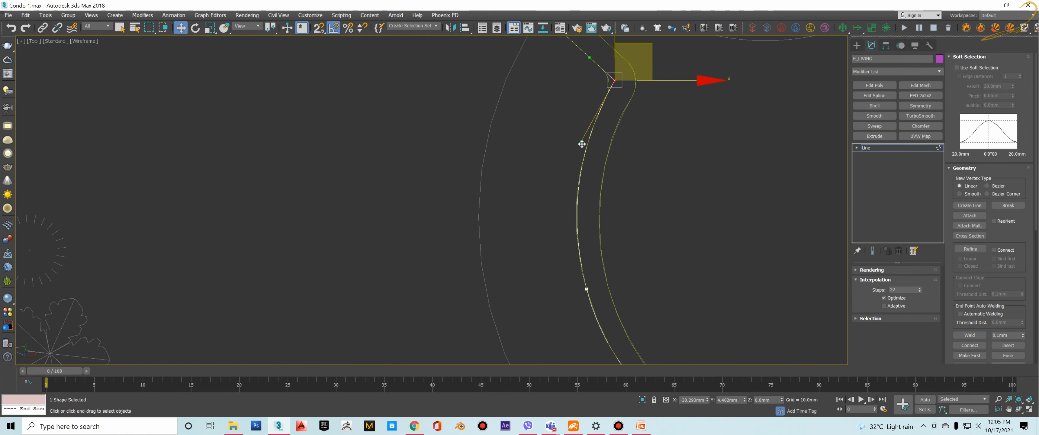
Try to fit the curved wall's lower end and small corner bend by adjusting their Bezier Corner handles.
middle_drag(582, 149, 531, 46)
middle_drag(589, 120, 548, 17)
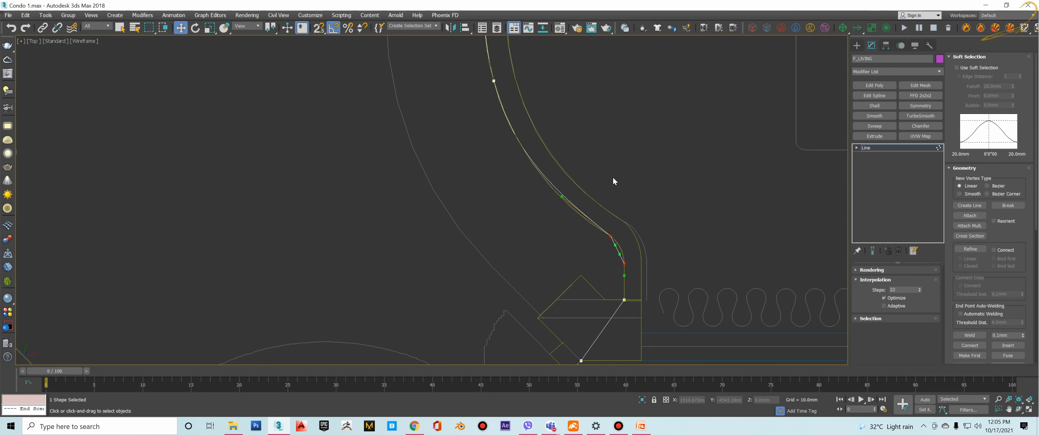
drag(563, 198, 574, 215)
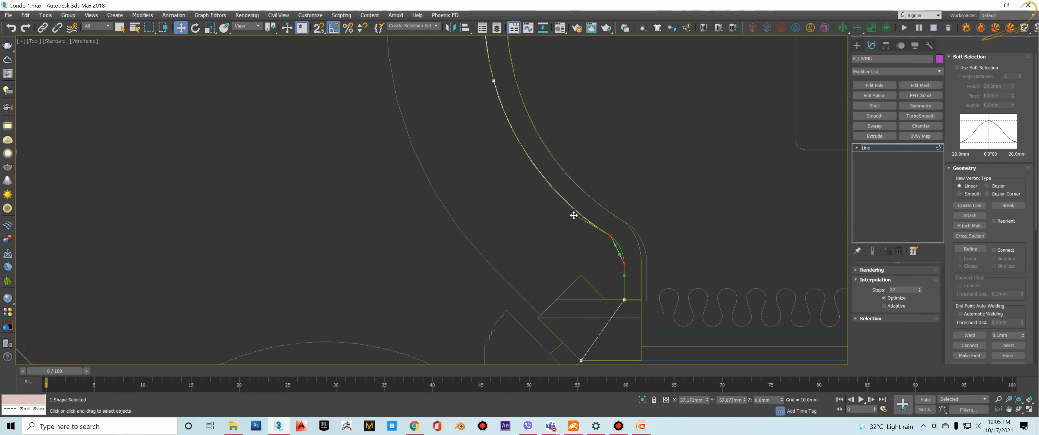
scroll(611, 246, up, 3)
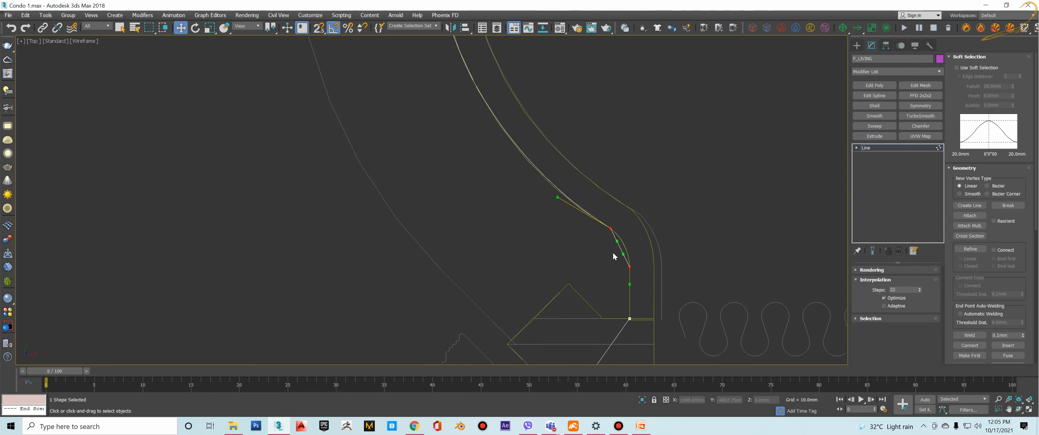
drag(619, 236, 636, 257)
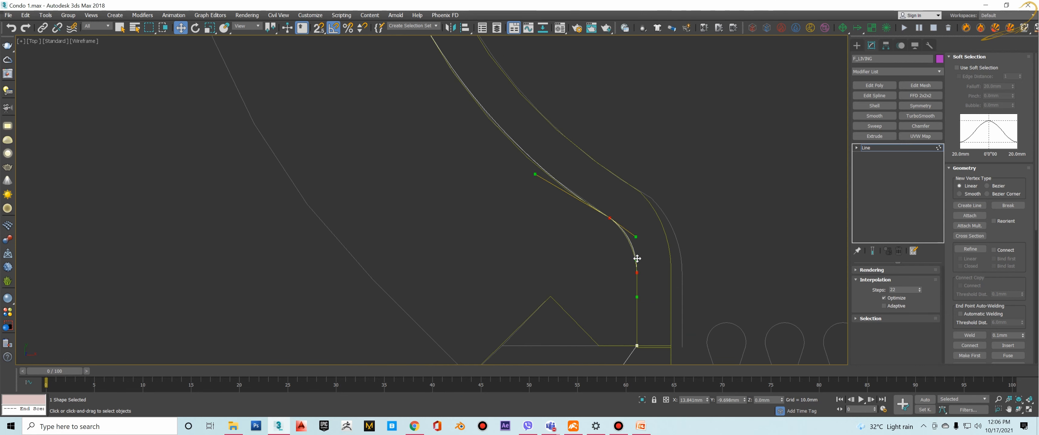
Try the Bezier type on the curved wall's lower end vertex, and undo it along with the preceding handle adjustments there.
click(609, 218)
right_click(611, 225)
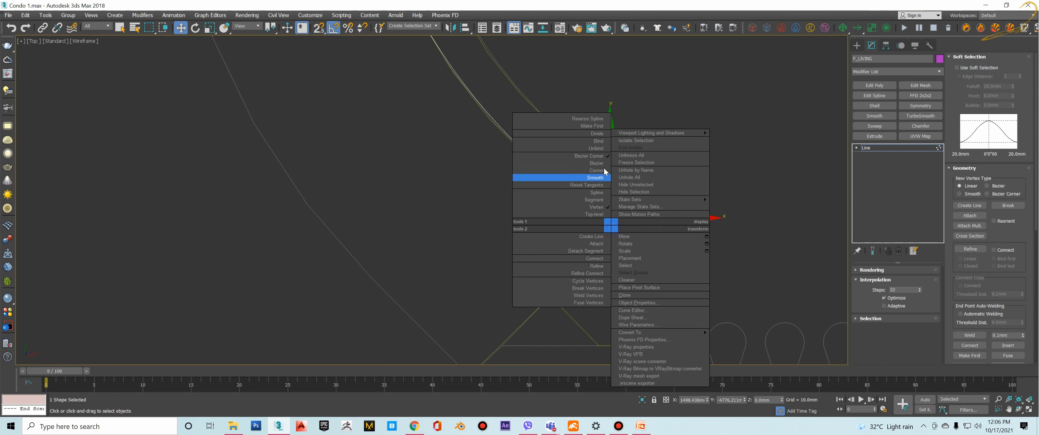
click(601, 163)
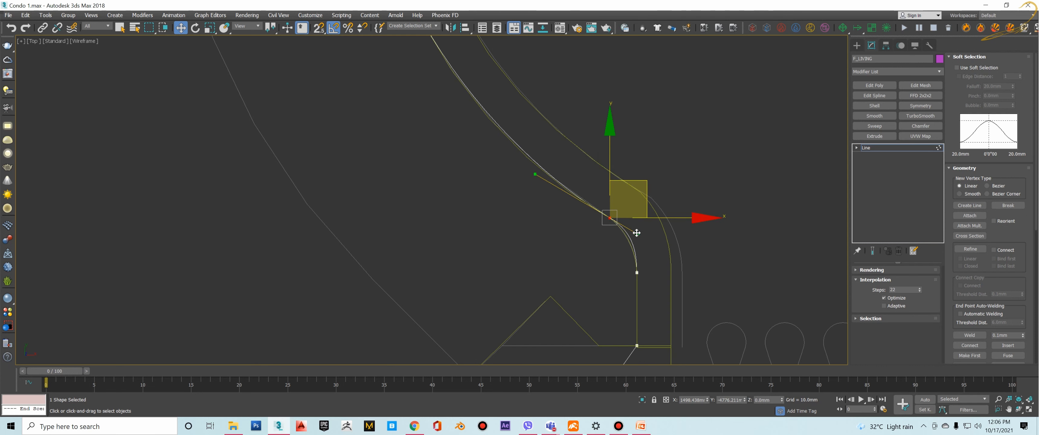
key(ctrl+z)
key(ctrl+z)
key(ctrl+z)
key(ctrl+z)
key(ctrl+z)
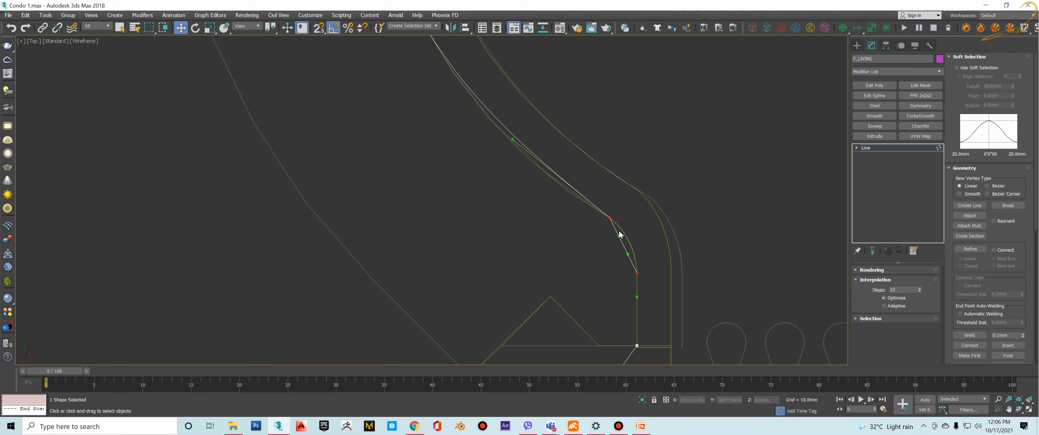
Round the small bend below the curved wall with its vertex handles and pull the lower end's long handle onto the plan's curve.
drag(618, 236, 636, 253)
right_click(624, 235)
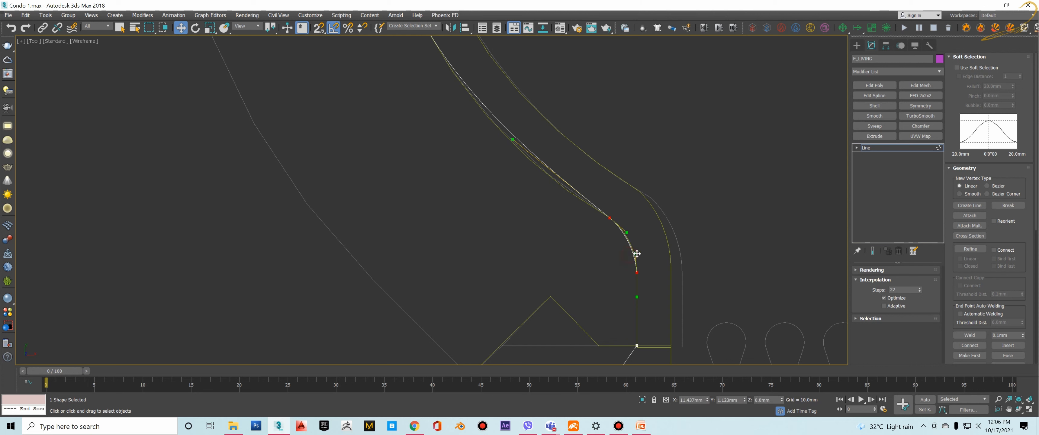
click(610, 219)
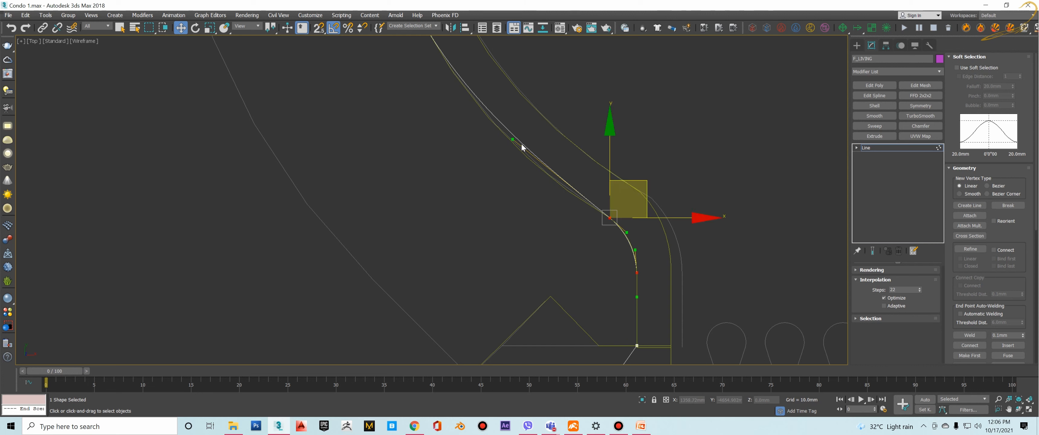
drag(513, 143, 518, 163)
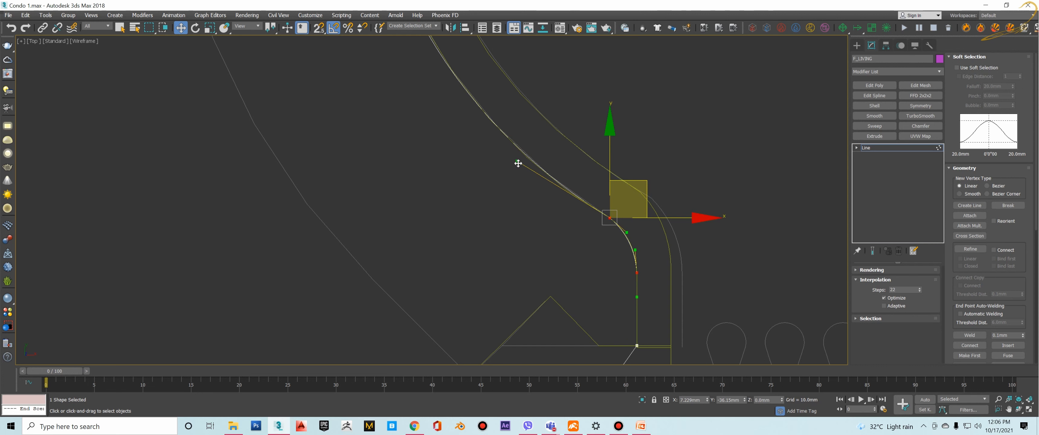
middle_drag(534, 172, 561, 254)
scroll(561, 253, down, 1)
middle_drag(469, 110, 479, 184)
scroll(479, 184, down, 1)
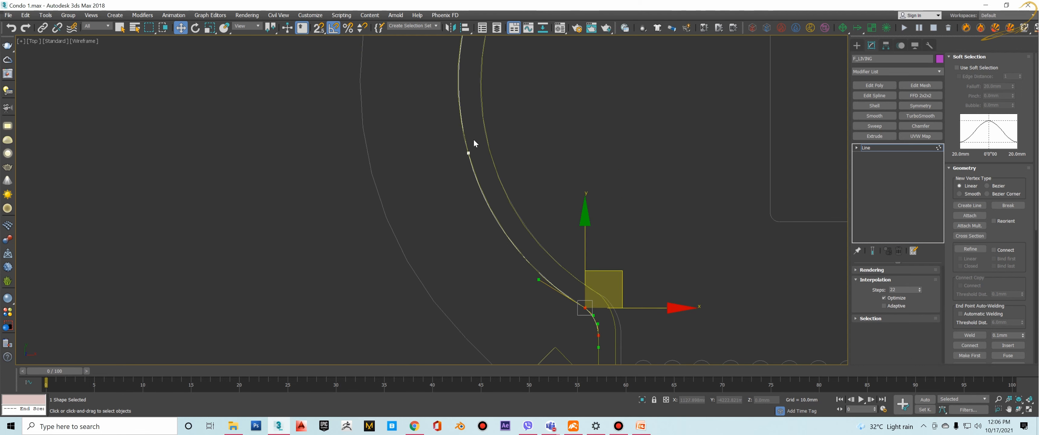
Convert the curved wall's lower end vertex to Bezier, fine-tune its short handle, and leave vertex editing.
scroll(602, 325, up, 5)
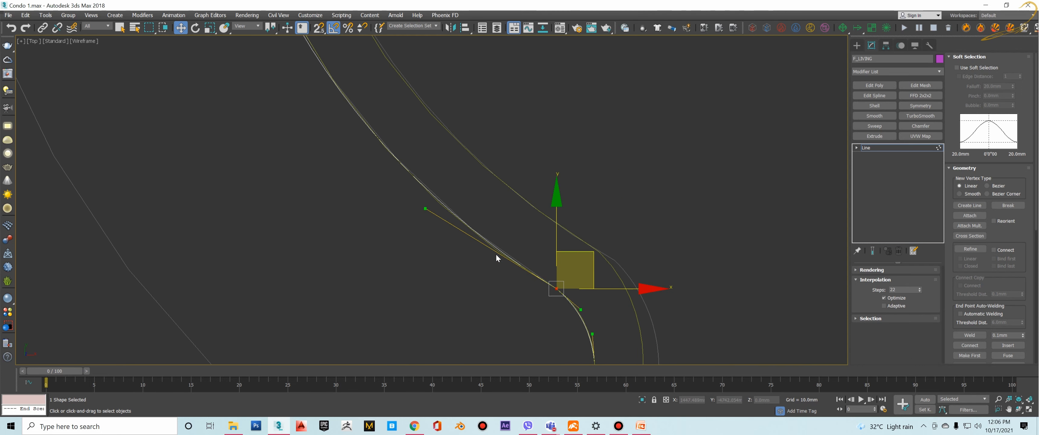
right_click(594, 231)
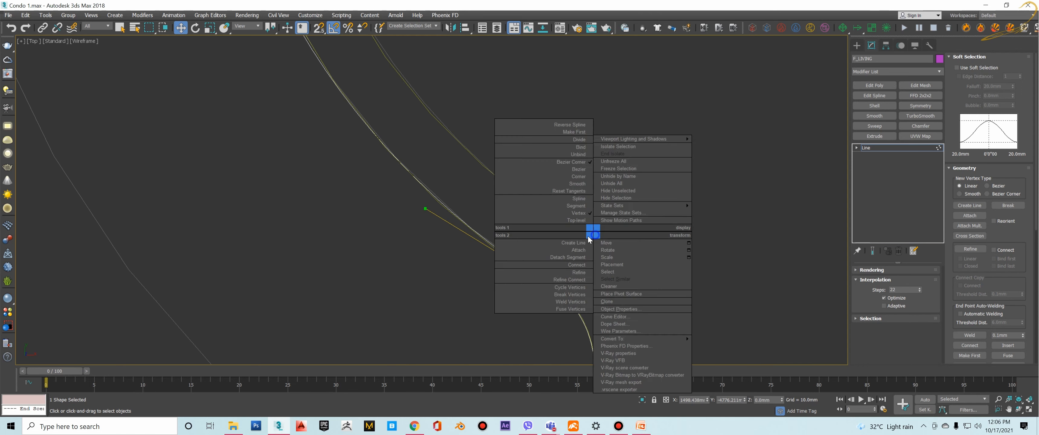
click(584, 173)
middle_drag(598, 294, 592, 186)
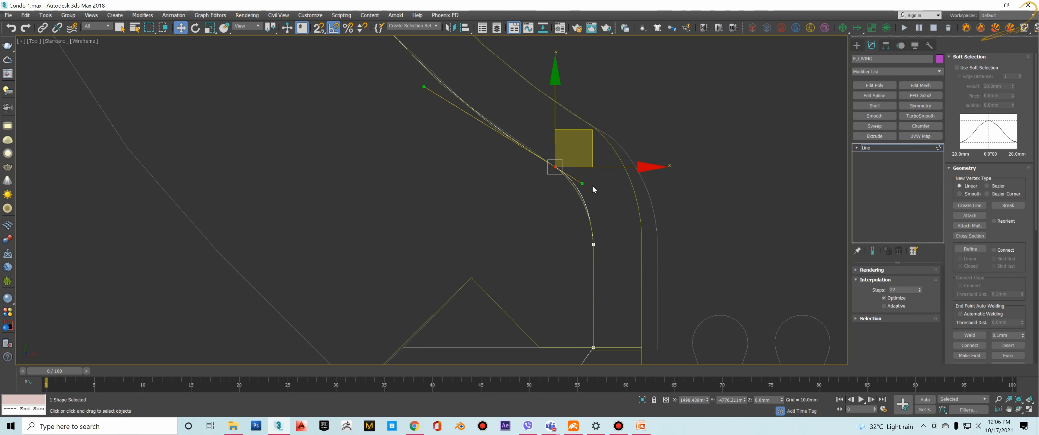
drag(583, 182, 582, 181)
middle_drag(594, 190, 620, 246)
scroll(623, 246, down, 9)
middle_drag(641, 196, 643, 243)
scroll(634, 216, down, 4)
middle_drag(634, 216, 607, 294)
click(887, 148)
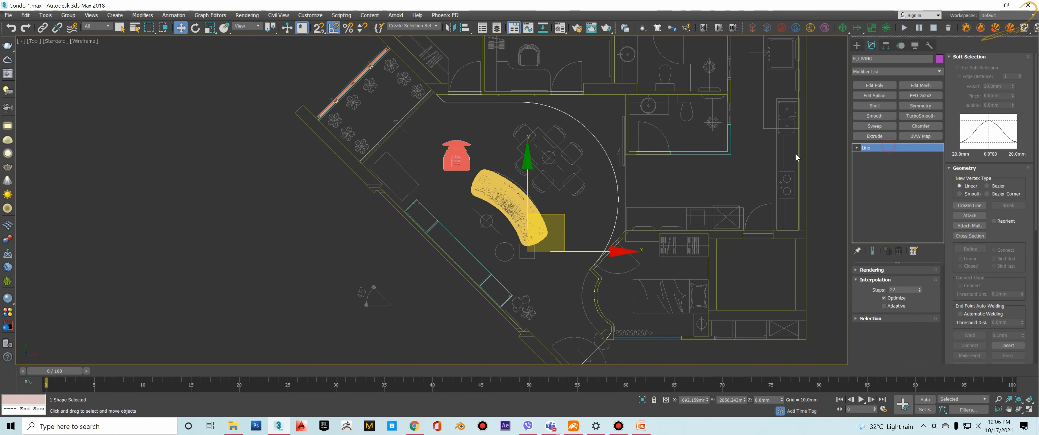
Switch to a shaded perspective view and examine the outline's bend beside the partition wall's end.
mouse_move(575, 159)
middle_down()
mouse_move(557, 158)
mouse_move(558, 100)
middle_up()
scroll(558, 150, up, 2)
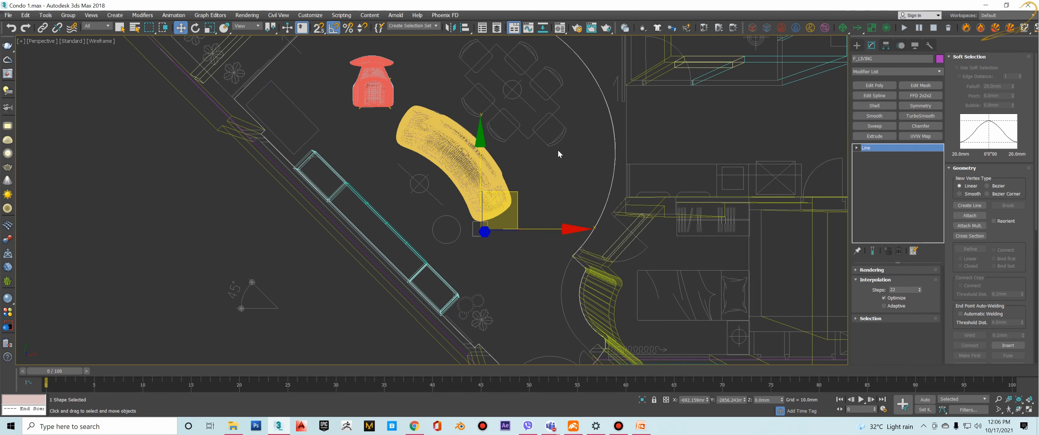
key(F3)
key(p)
mouse_move(600, 186)
alt+middle_down()
mouse_move(553, 150)
mouse_move(599, 156)
alt+middle_up()
scroll(605, 168, up, 4)
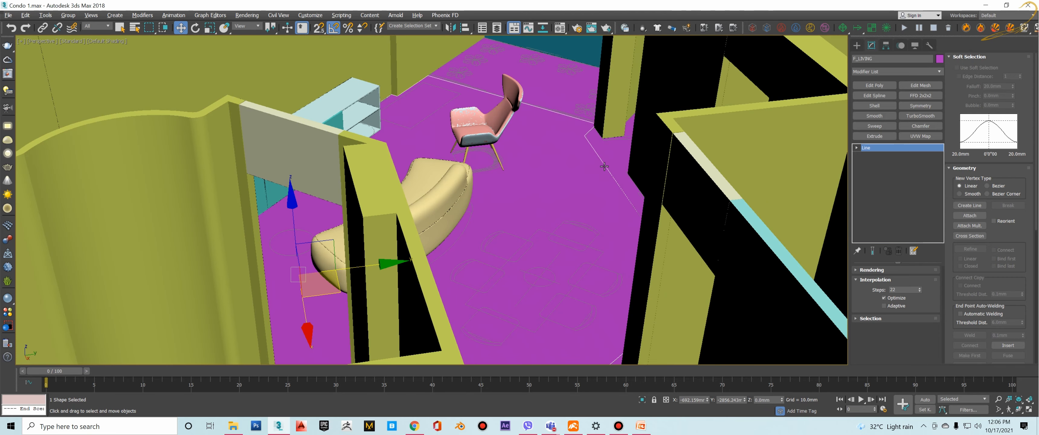
scroll(592, 136, up, 5)
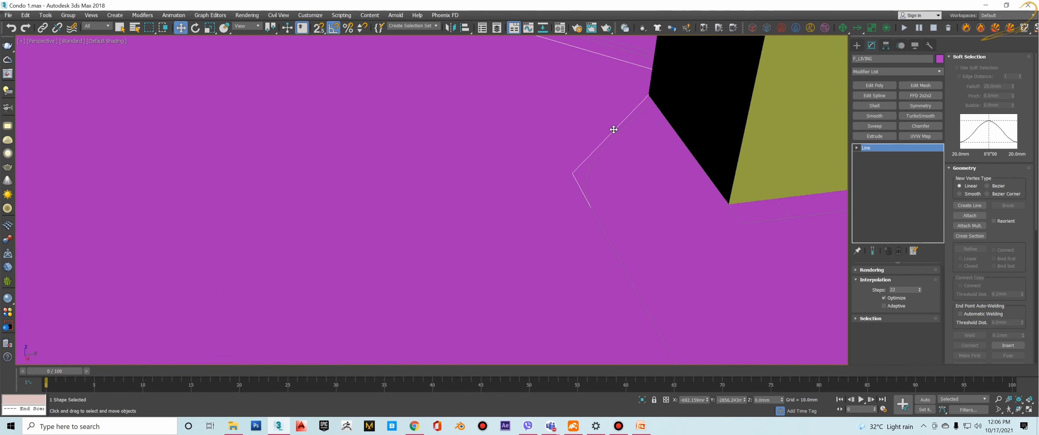
In the top view, shift the bend vertex of the straight upper run about 8 mm in the negative X direction.
key(t)
scroll(474, 125, up, 5)
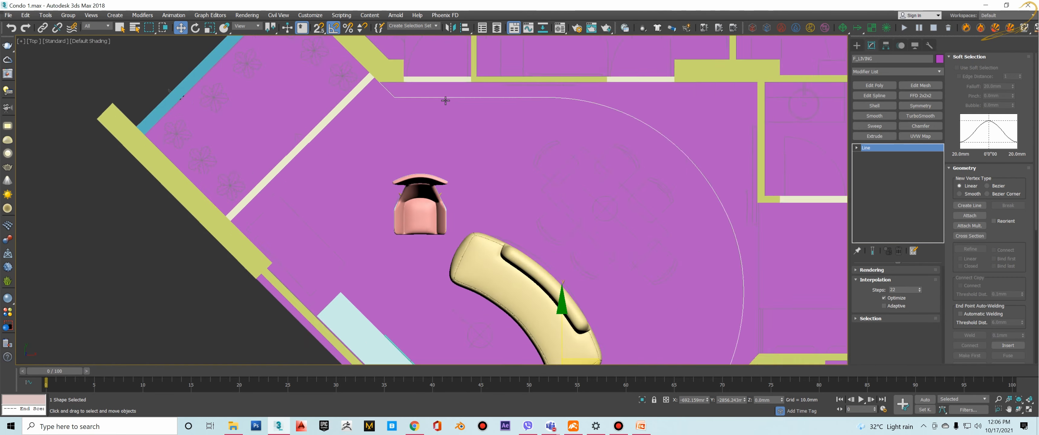
key(1)
drag(360, 106, 361, 106)
scroll(363, 101, up, 5)
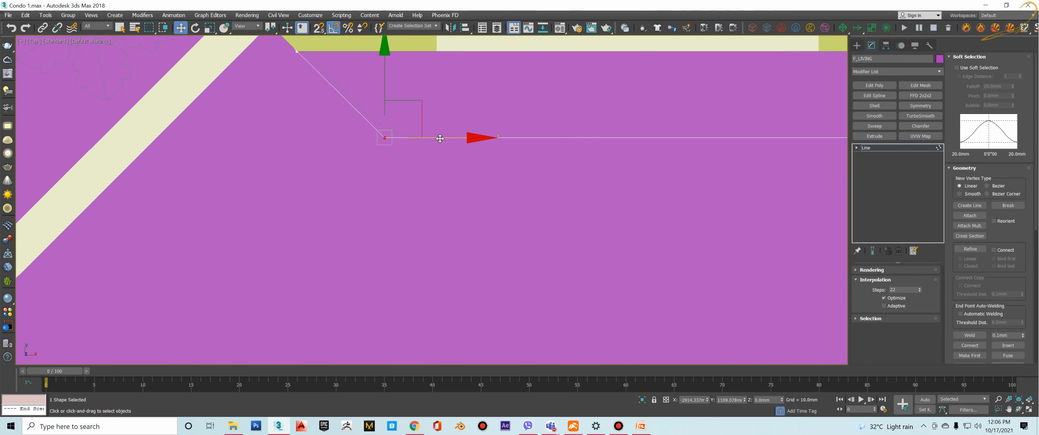
drag(435, 139, 435, 140)
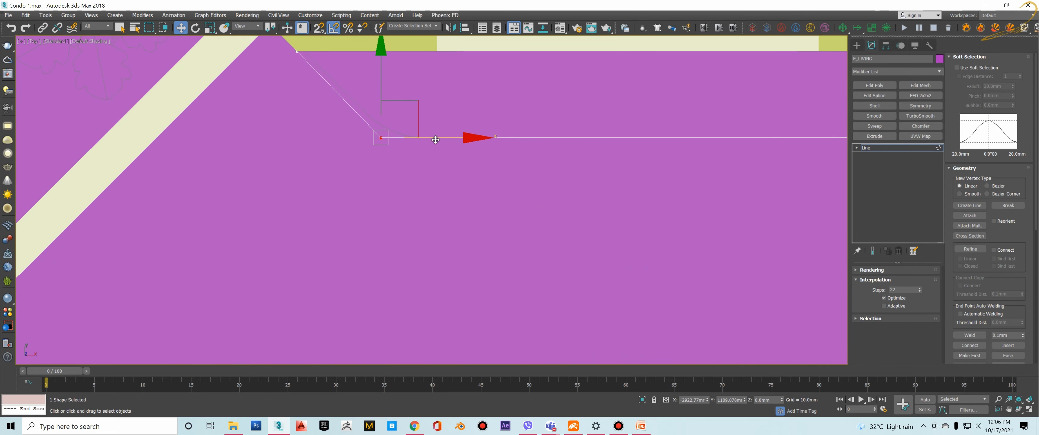
Fillet the bend vertex beside the partition wall's end to round the outline's corner.
alt+middle_drag(435, 140, 513, 166)
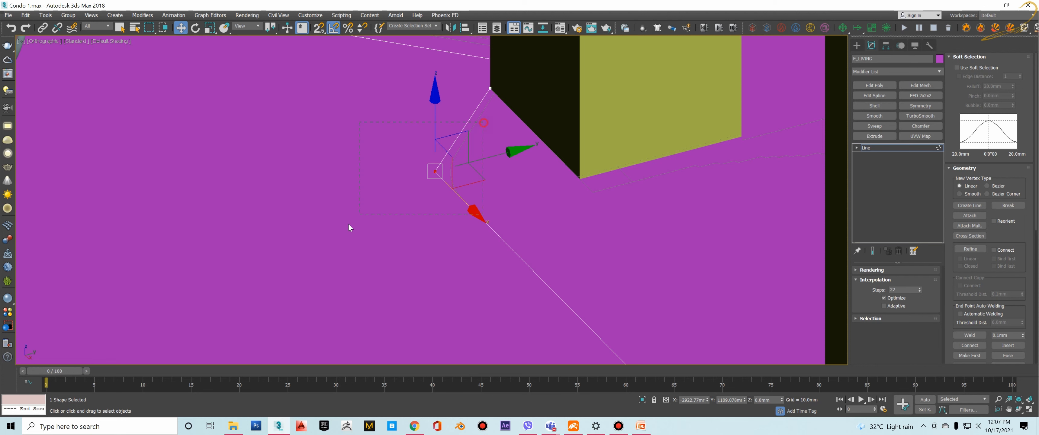
scroll(973, 291, down, 5)
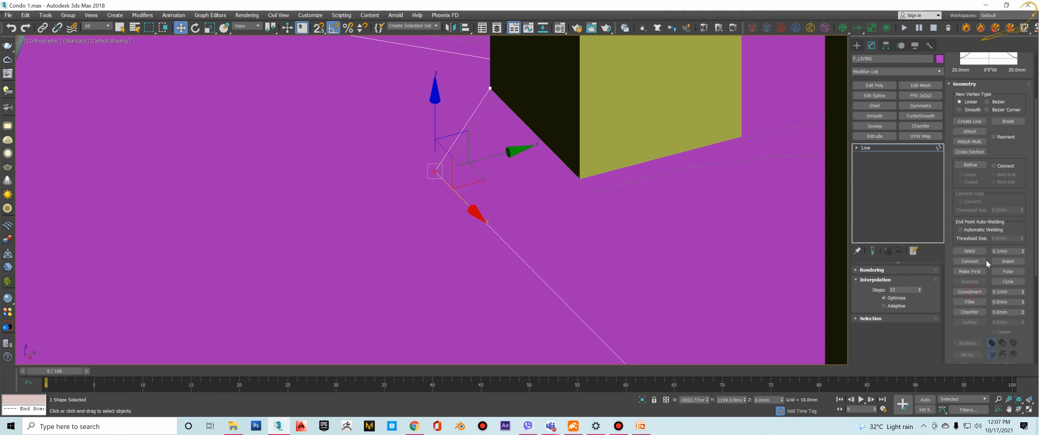
click(970, 301)
drag(439, 170, 470, 130)
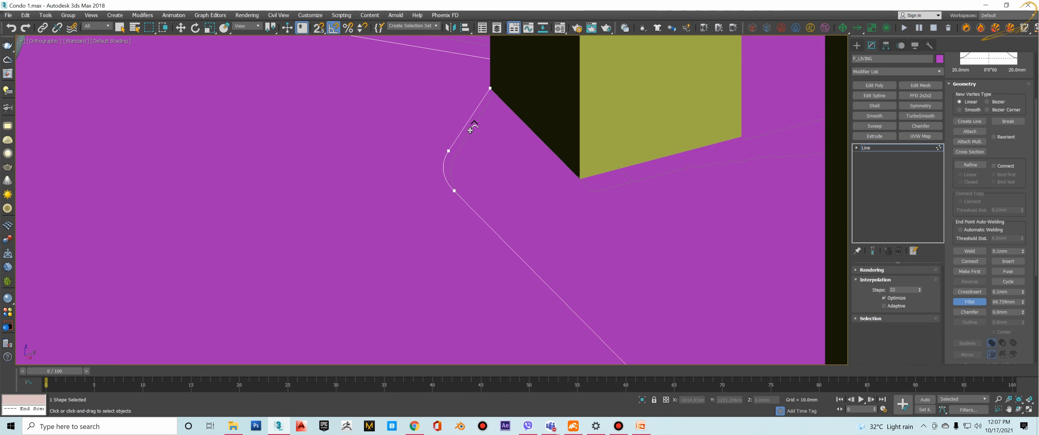
right_click(542, 150)
Leave vertex editing and extrude the F_LIVING outline by 1 mm.
click(893, 148)
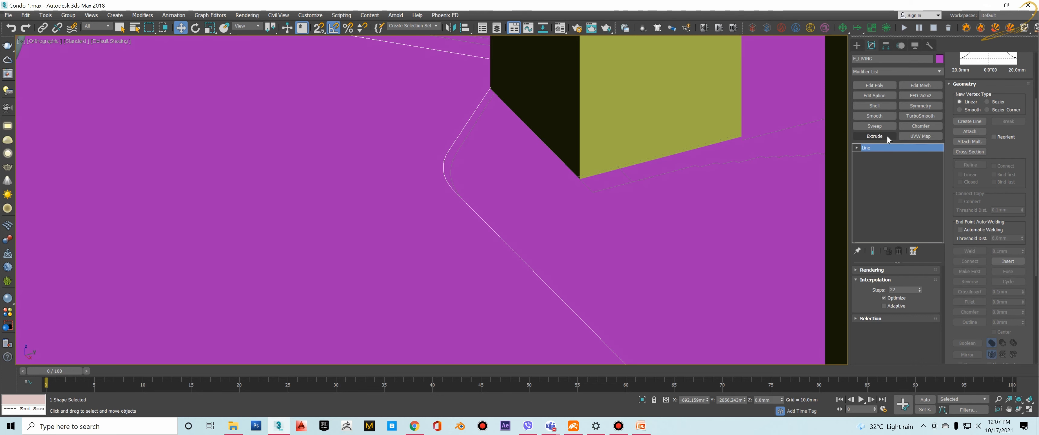
click(887, 135)
scroll(766, 178, down, 5)
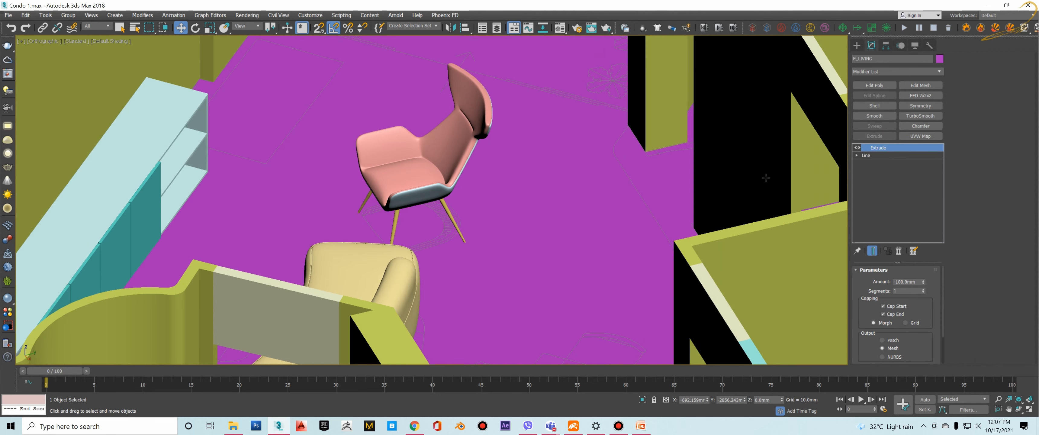
double_click(916, 282)
text(1)
key(Return)
scroll(628, 139, down, 3)
scroll(624, 144, down, 5)
scroll(628, 144, up, 3)
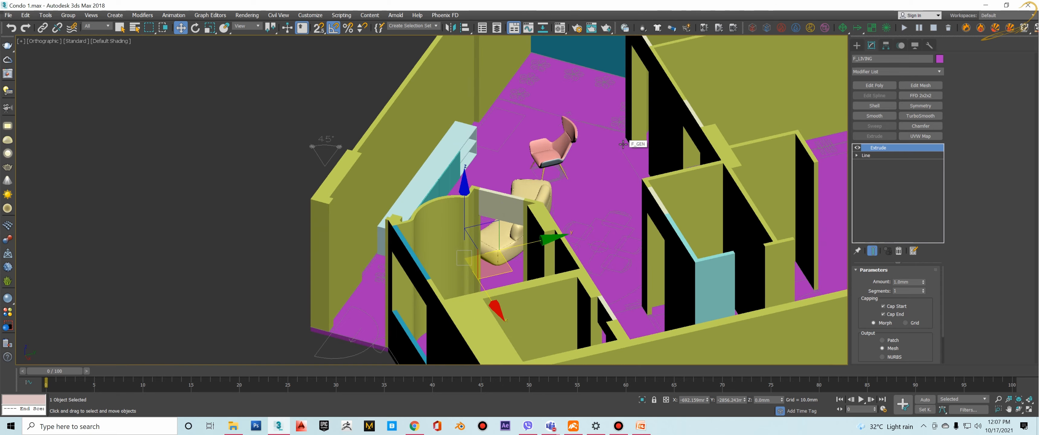
In the perspective view, recolour the F_LIVING floor bright red with the first custom colour so its boundary stands out.
key(p)
scroll(732, 179, up, 5)
middle_drag(732, 179, 616, 163)
scroll(619, 157, up, 3)
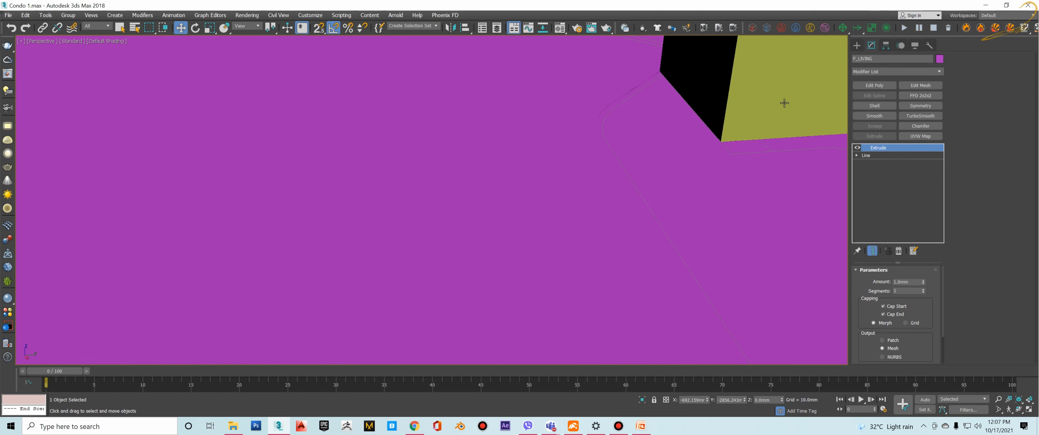
click(939, 59)
drag(889, 98, 800, 96)
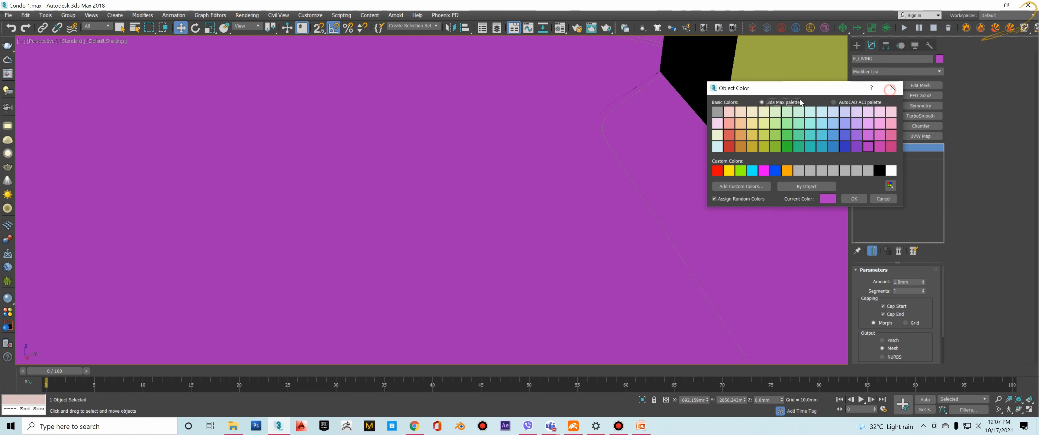
click(776, 123)
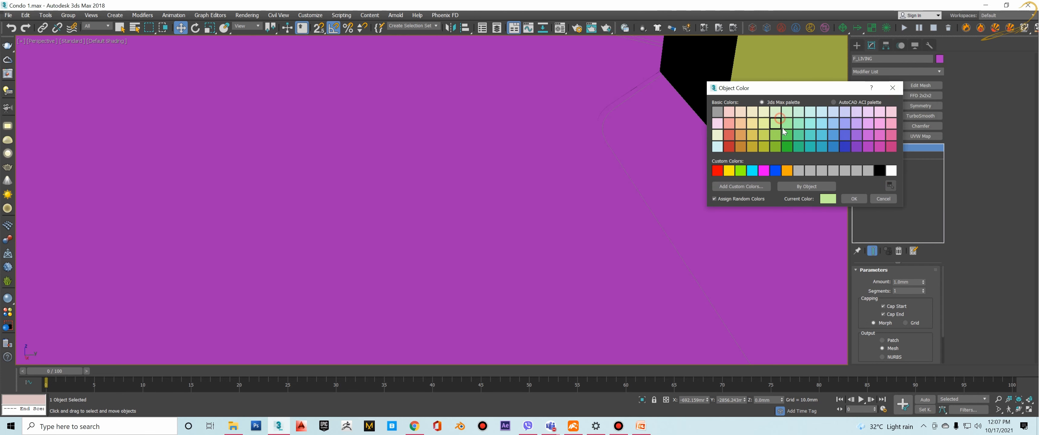
click(718, 171)
click(853, 199)
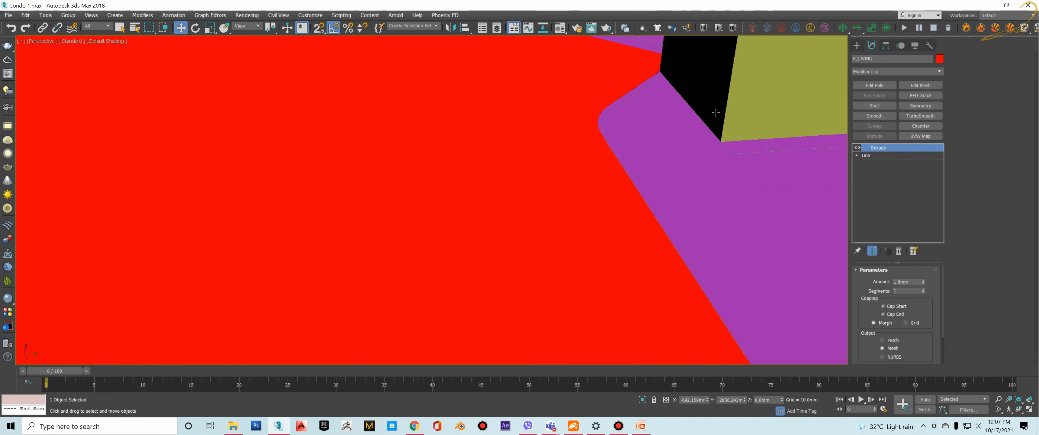
Examine the raised edge and rounded corner of the F_LIVING floor against the purple base floor.
scroll(703, 119, down, 3)
scroll(700, 125, down, 4)
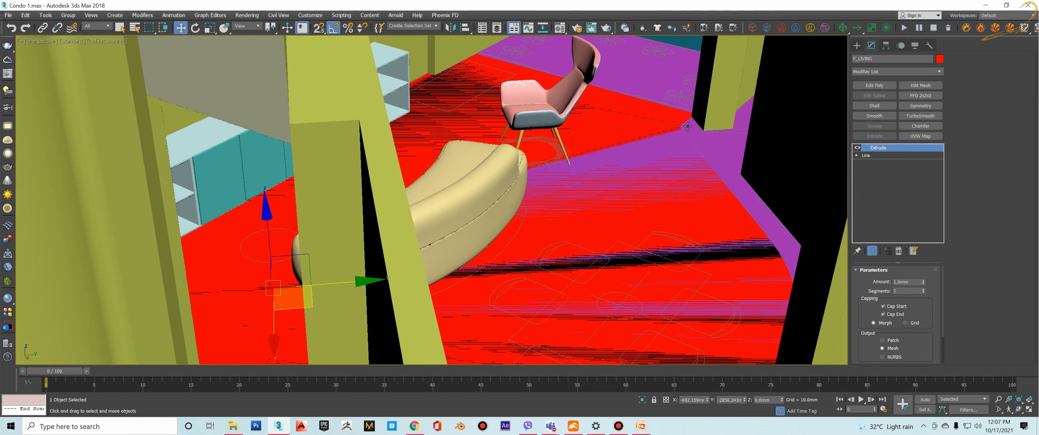
scroll(681, 136, up, 10)
scroll(605, 107, up, 5)
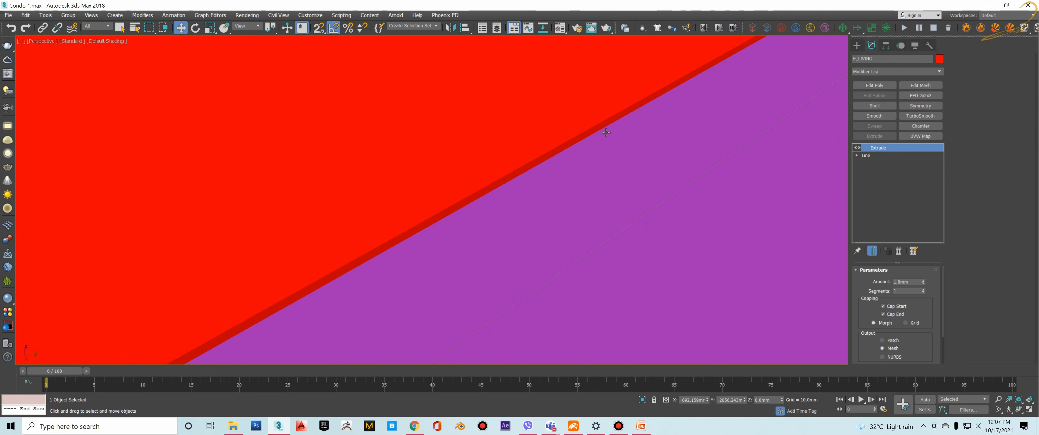
scroll(611, 137, down, 2)
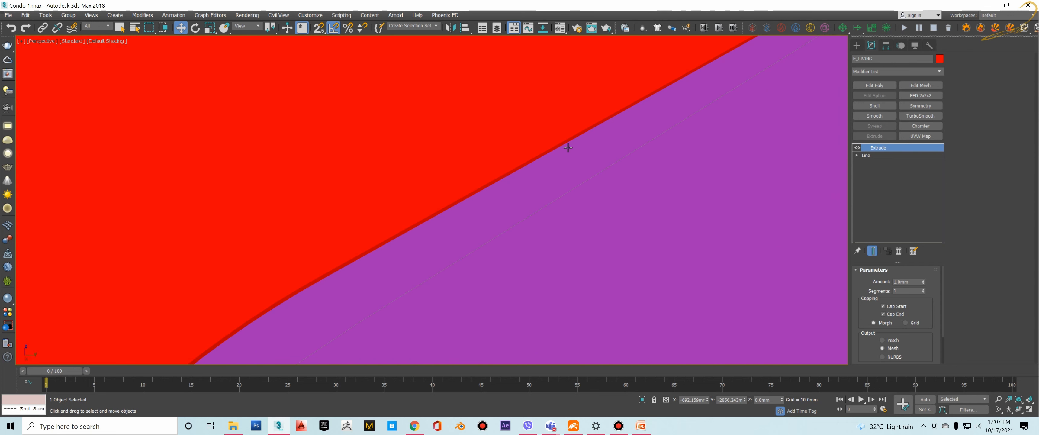
scroll(568, 147, up, 2)
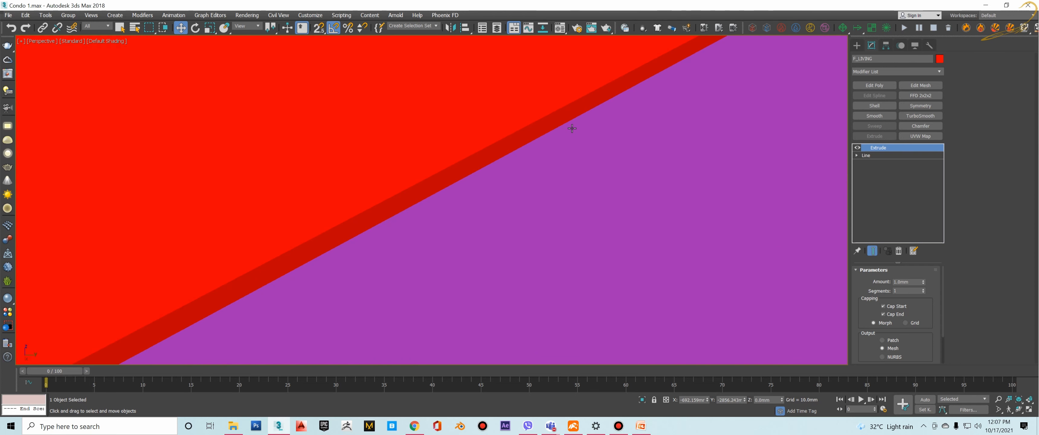
scroll(598, 125, down, 6)
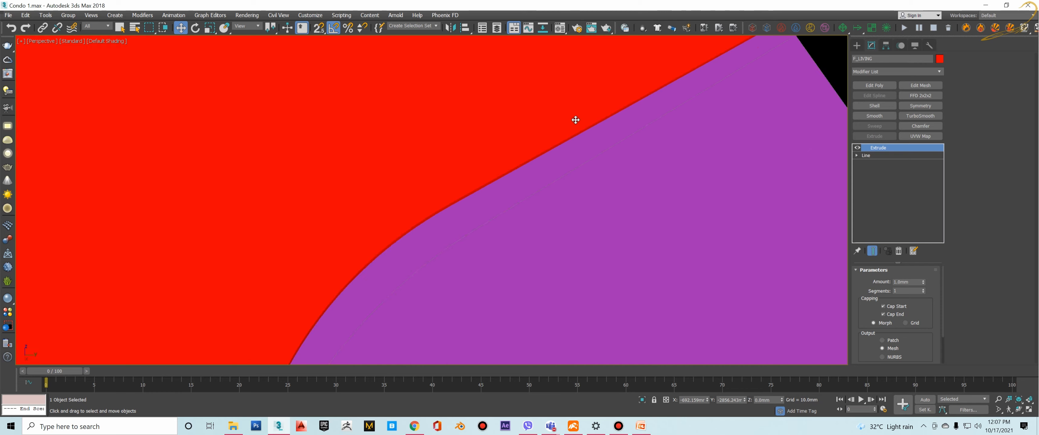
scroll(567, 184, down, 8)
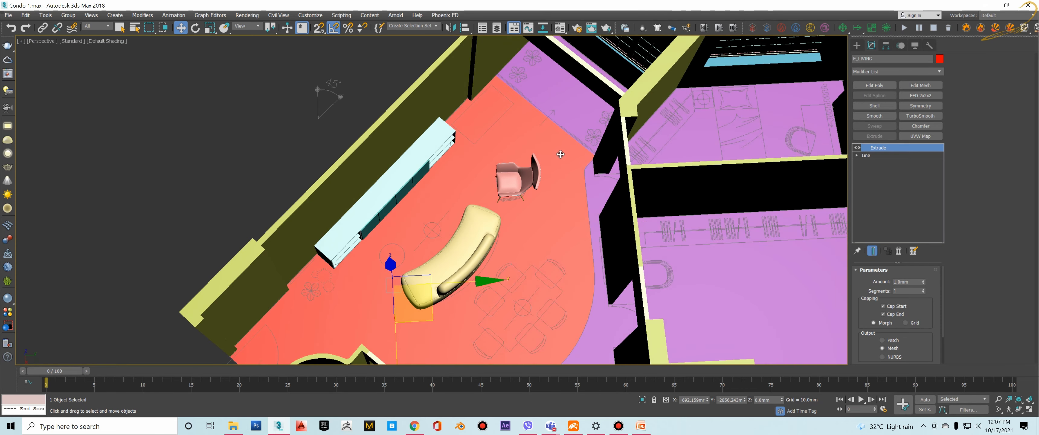
Orbit around the floor boundary near the pink chair and inspect its edge thickness beside the partition wall.
scroll(559, 154, up, 6)
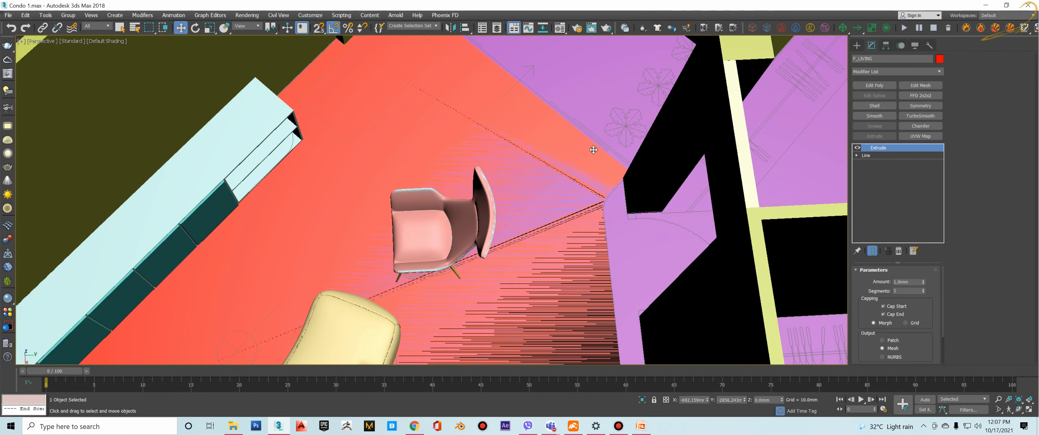
alt+middle_drag(593, 150, 590, 166)
alt+middle_drag(609, 194, 659, 301)
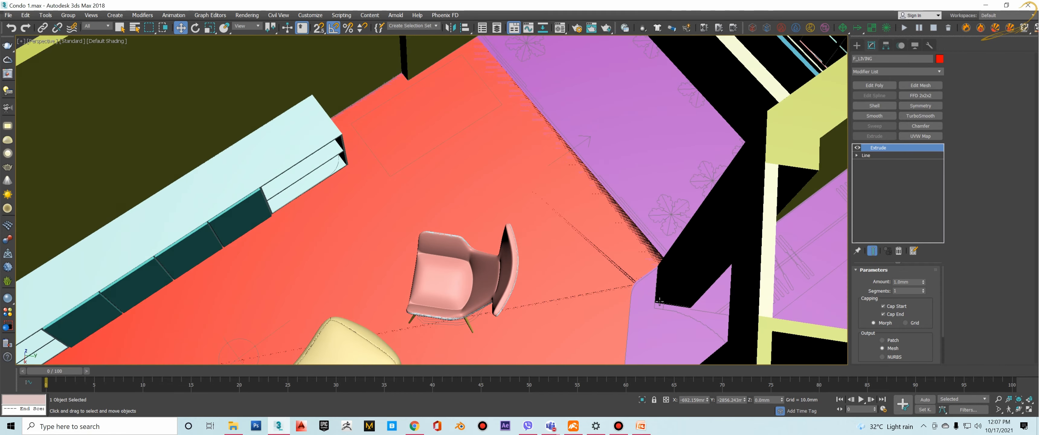
scroll(659, 301, up, 10)
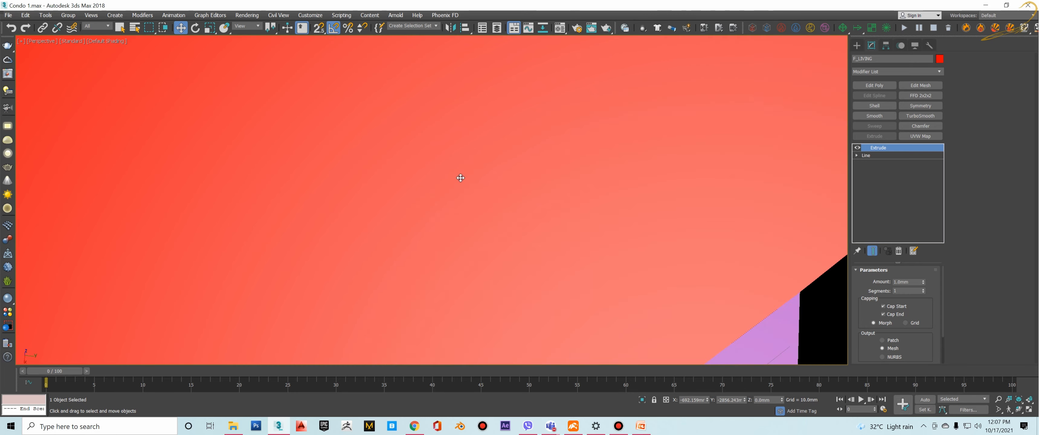
scroll(460, 178, down, 6)
alt+middle_drag(507, 215, 514, 143)
scroll(492, 228, up, 3)
scroll(493, 139, up, 5)
scroll(493, 139, down, 2)
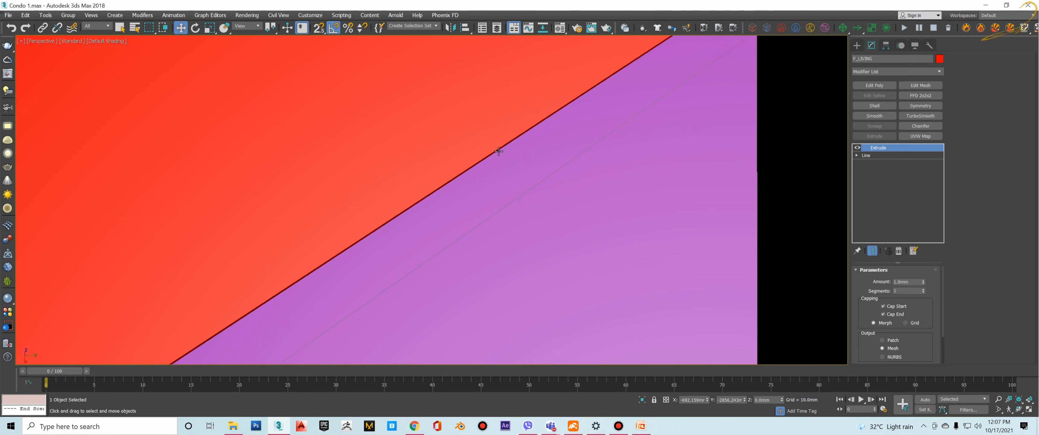
Set the F_LIVING floor's extrusion amount to 0.5 mm.
scroll(499, 151, up, 2)
click(911, 282)
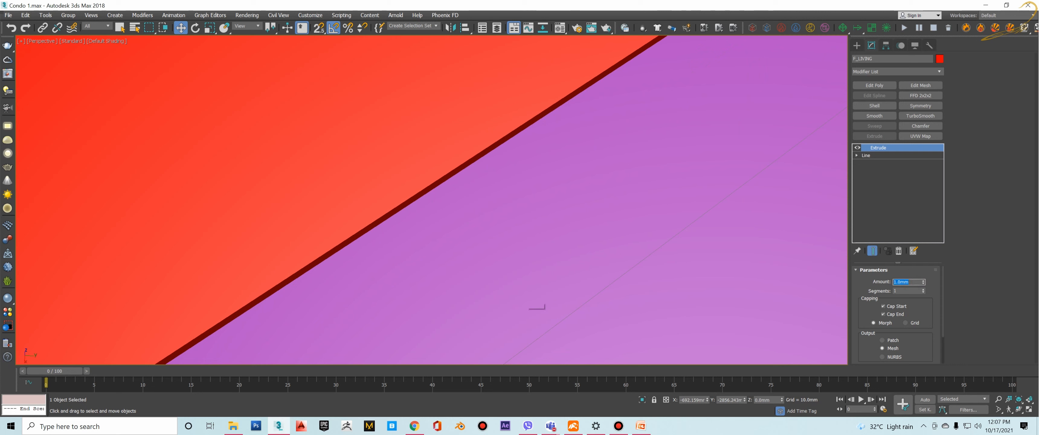
key(BackSpace)
text(.5)
key(Return)
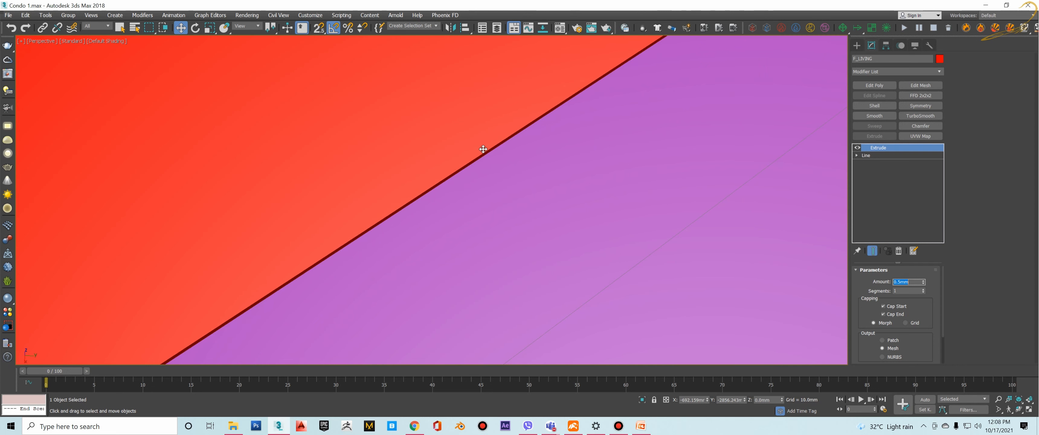
Examine the whole living floor in the orthographic view, checking its curved boundary against the walls and base floor.
scroll(478, 148, down, 3)
key(alt+w)
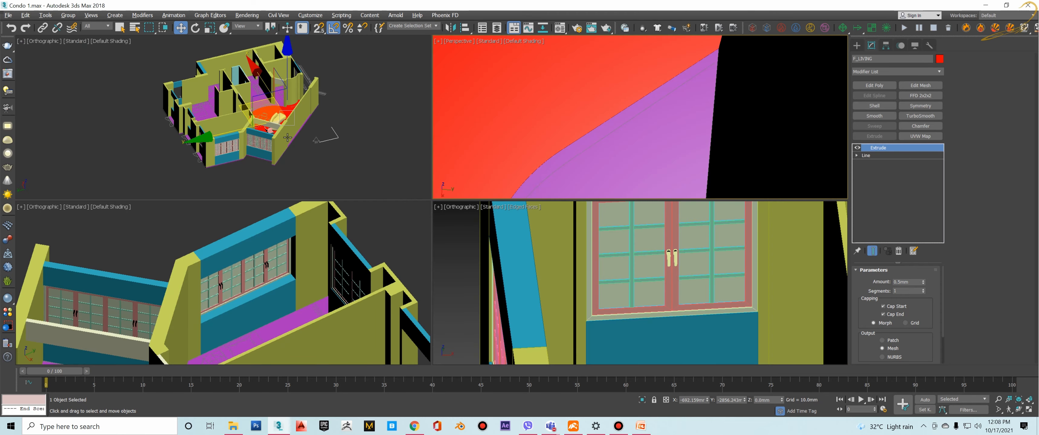
key(alt+w)
scroll(523, 206, up, 10)
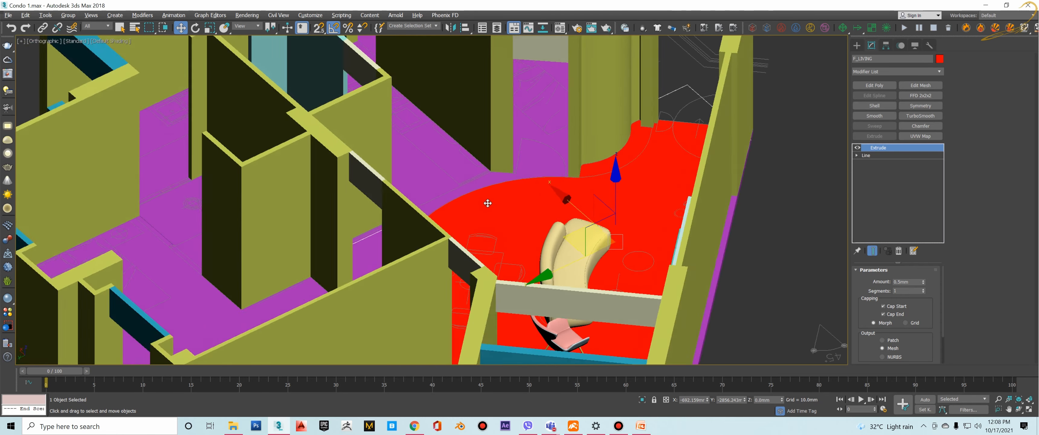
scroll(509, 175, up, 3)
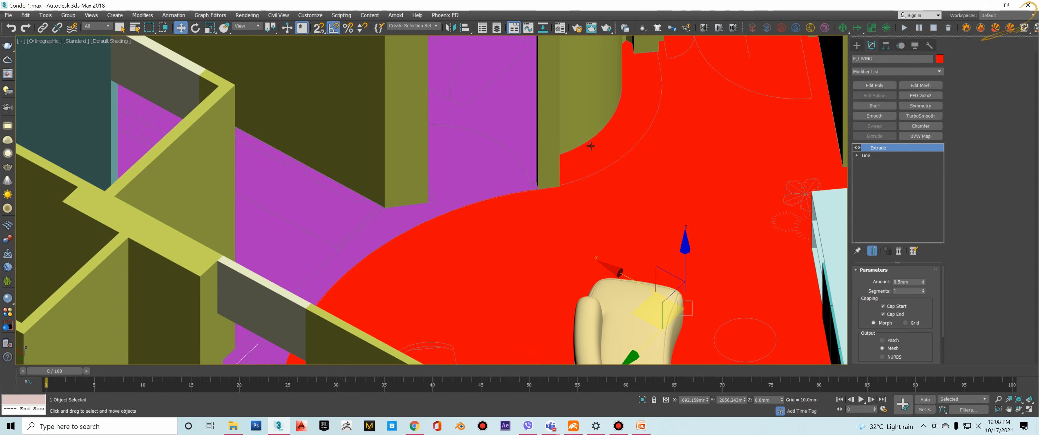
scroll(591, 157, down, 8)
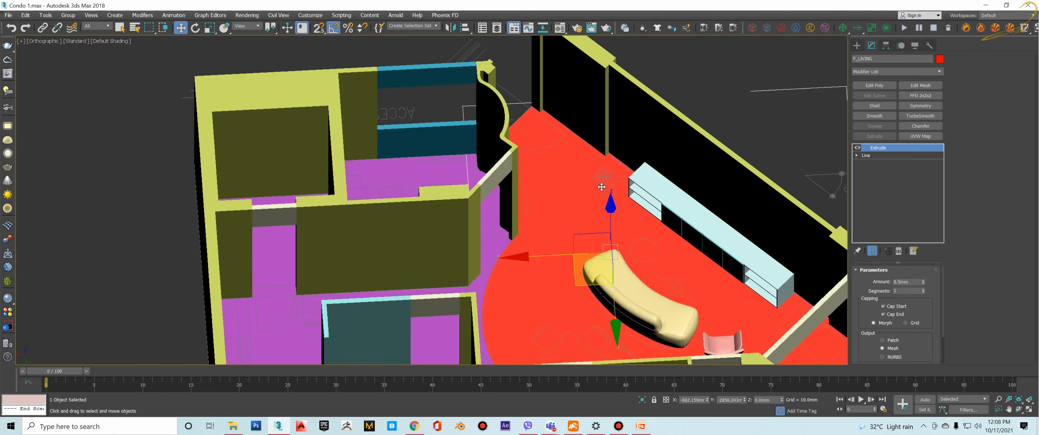
alt+middle_drag(601, 187, 651, 182)
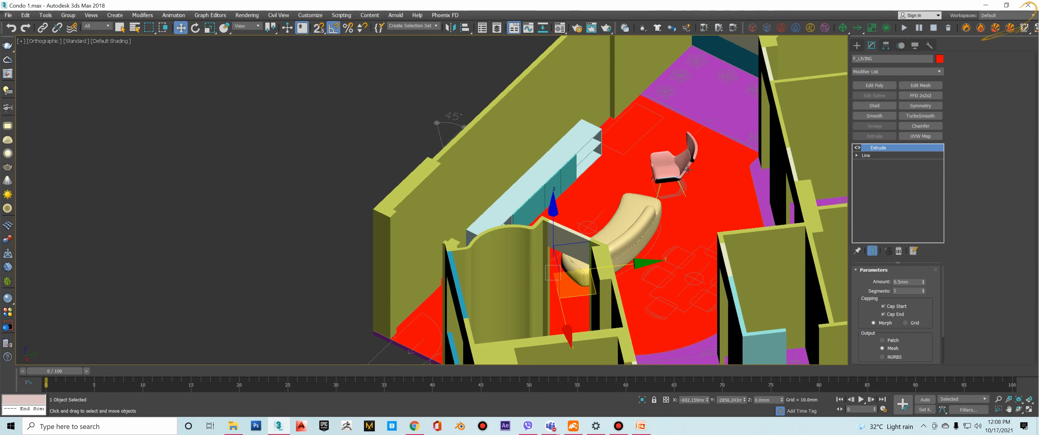
In the wireframe top view, deselect the floor and start an endpoint-snapped Line at the wall corner where the kitchen meets the living area.
key(t)
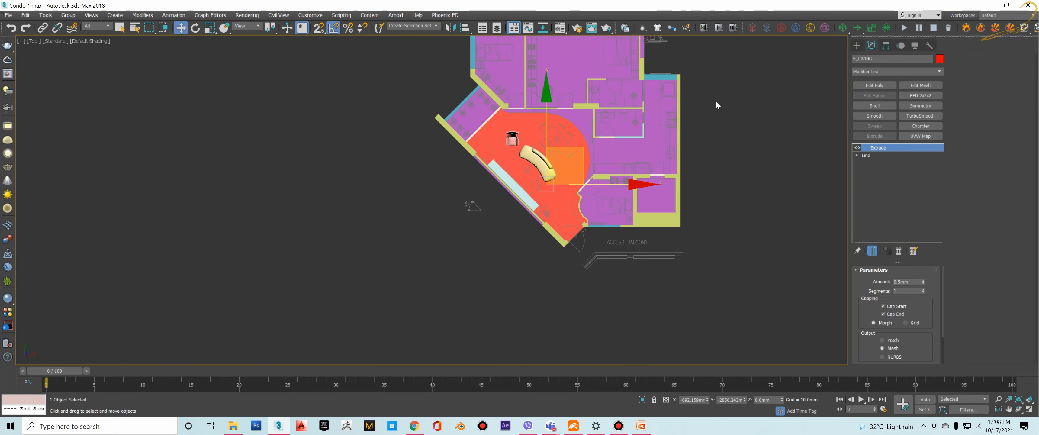
click(716, 103)
key(F3)
scroll(650, 131, up, 5)
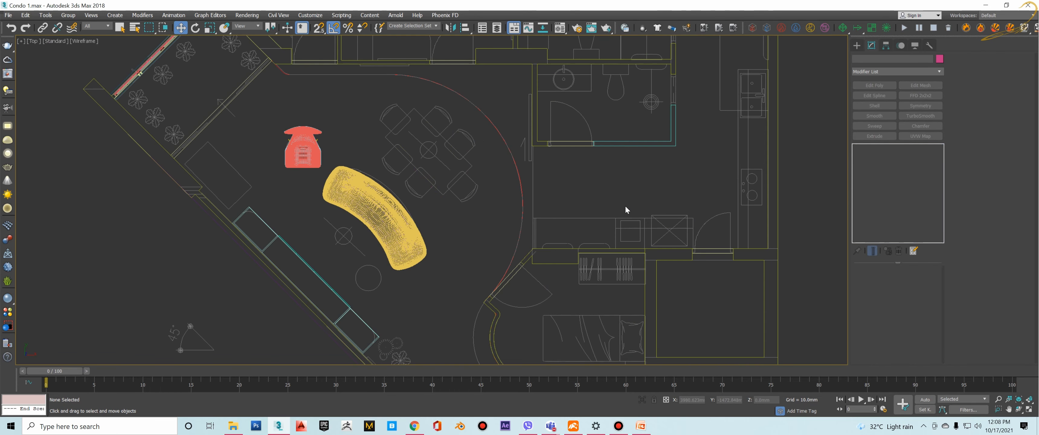
right_click(603, 197)
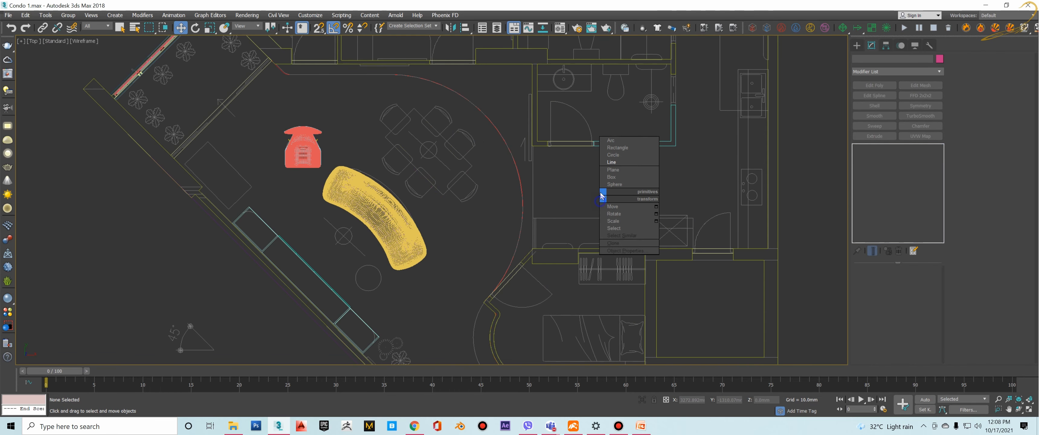
click(611, 162)
scroll(549, 139, up, 6)
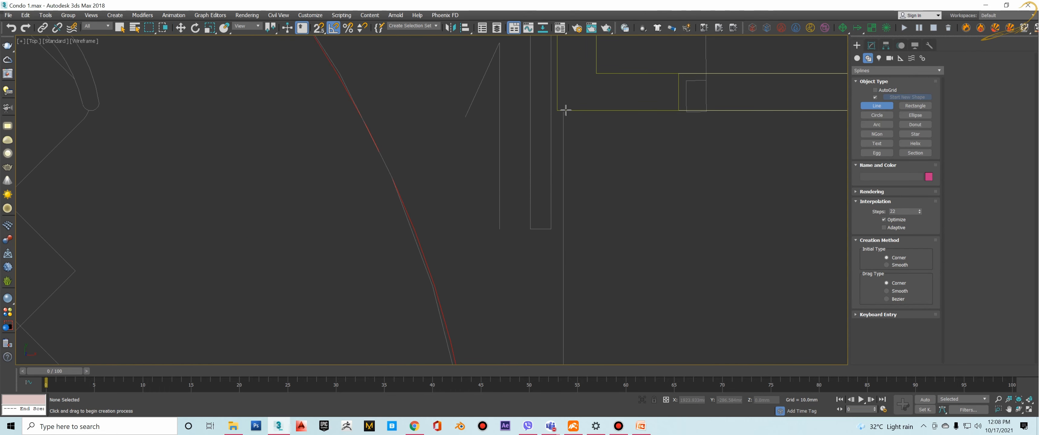
key(s)
scroll(564, 111, down, 6)
scroll(566, 319, up, 6)
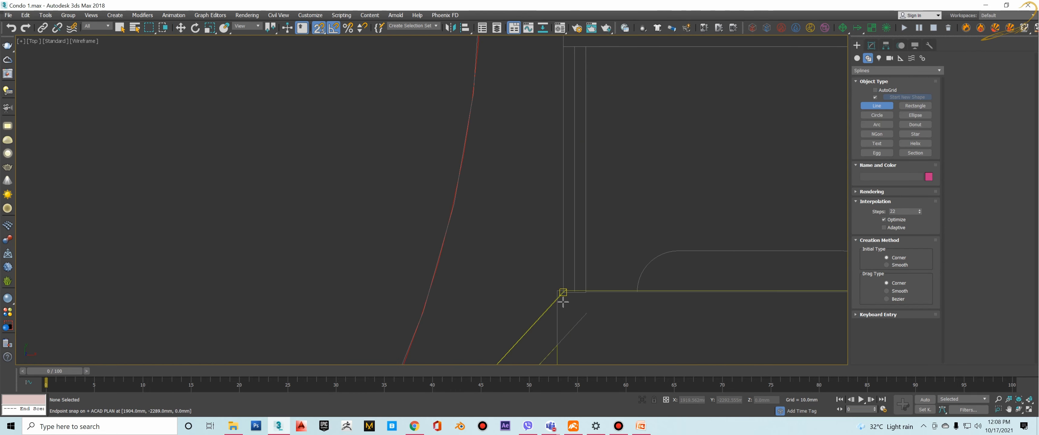
scroll(562, 291, up, 4)
click(564, 287)
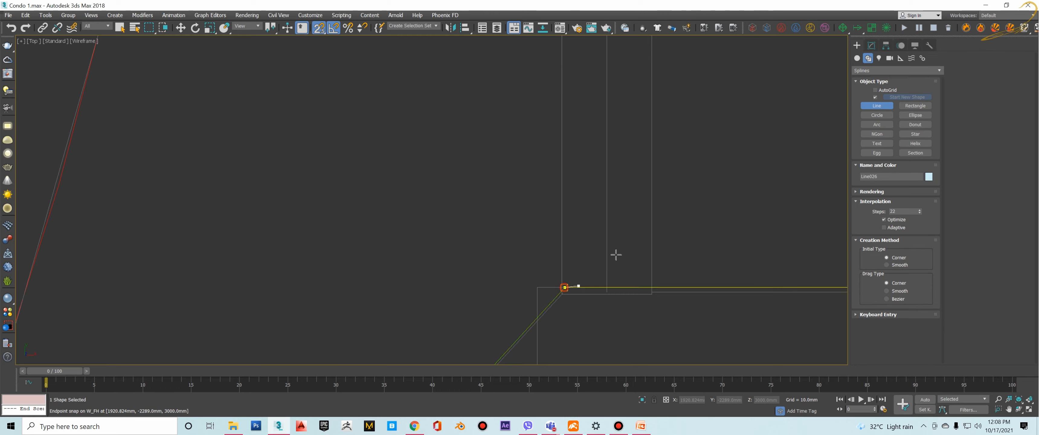
Continue the line along the kitchen's lower wall, up the outer wall to the window, and across to the opposite wall.
scroll(614, 250, down, 6)
scroll(702, 251, up, 3)
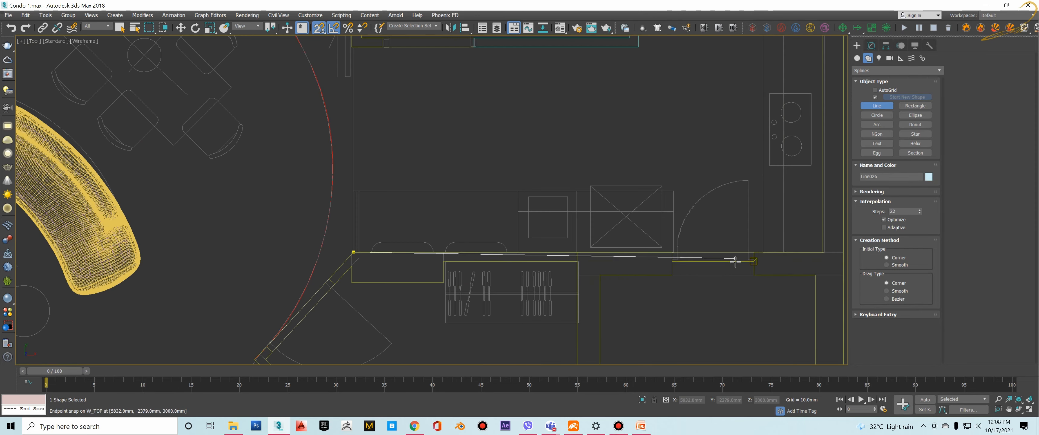
scroll(788, 249, down, 5)
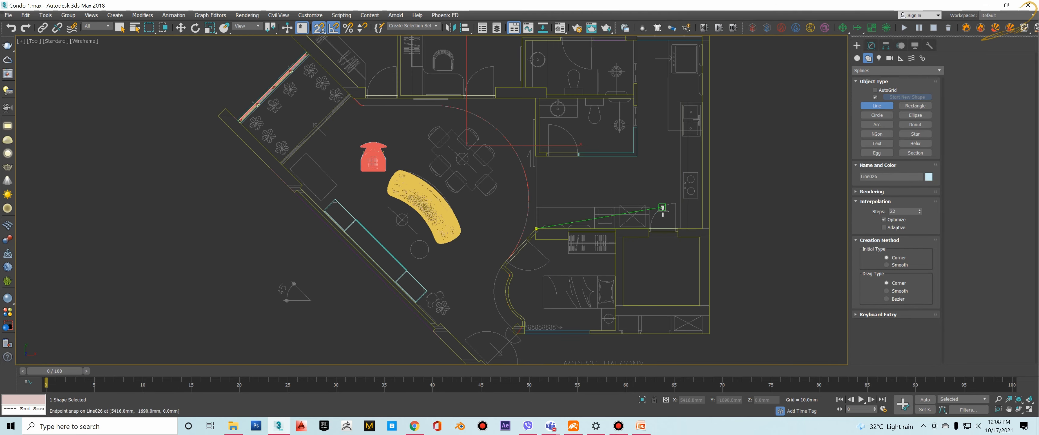
scroll(715, 233, up, 7)
click(715, 233)
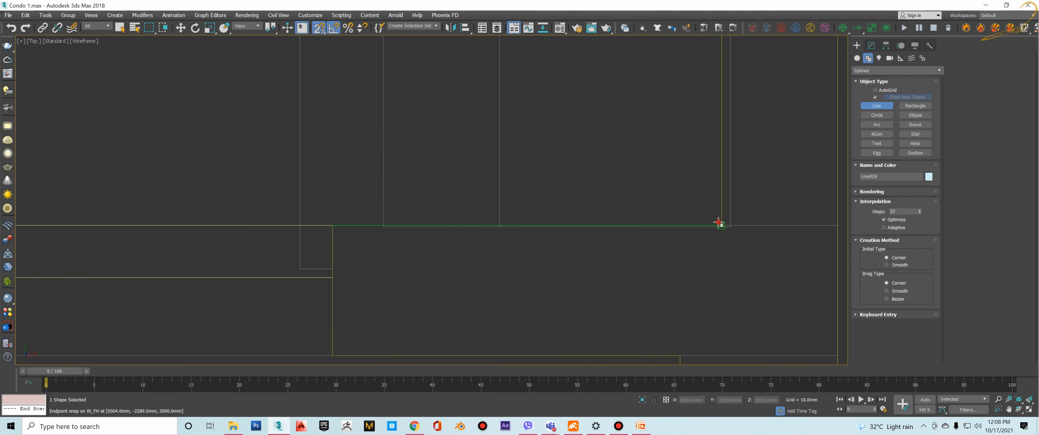
scroll(694, 170, down, 5)
scroll(710, 247, up, 6)
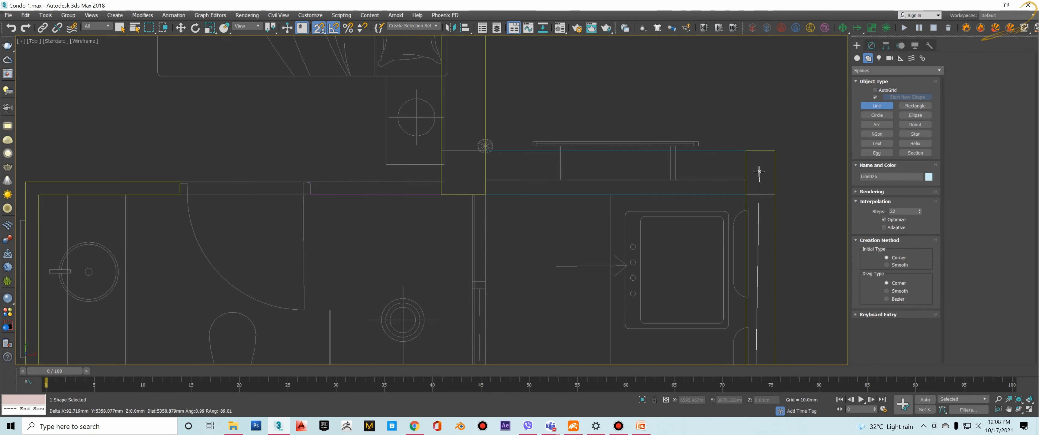
click(745, 180)
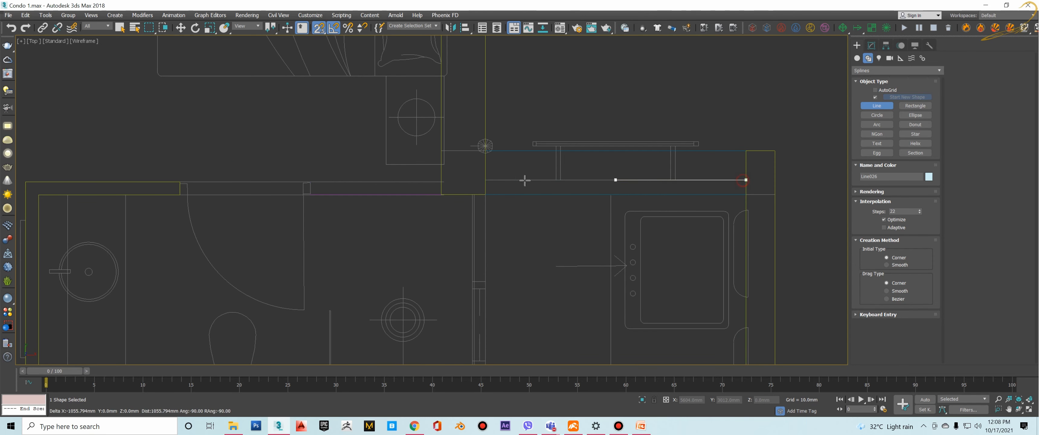
click(489, 181)
Continue the kitchen outline down the bathrooms' outer wall to the lower bathroom's corner.
scroll(506, 161, down, 4)
middle_drag(508, 159, 565, 83)
scroll(565, 82, down, 2)
scroll(557, 265, up, 2)
scroll(557, 254, up, 3)
click(560, 275)
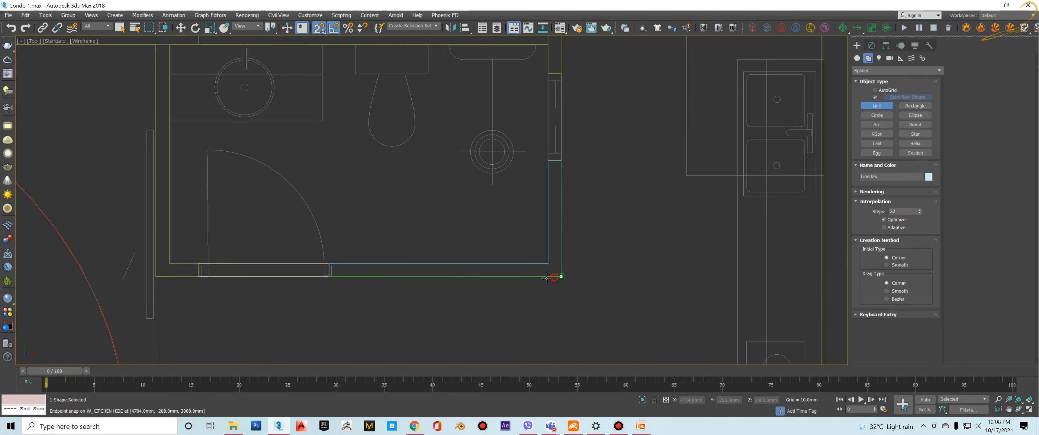
Run the outline along the lower bathroom's wall to its far corner and close the spline at the starting corner.
middle_drag(389, 277, 702, 226)
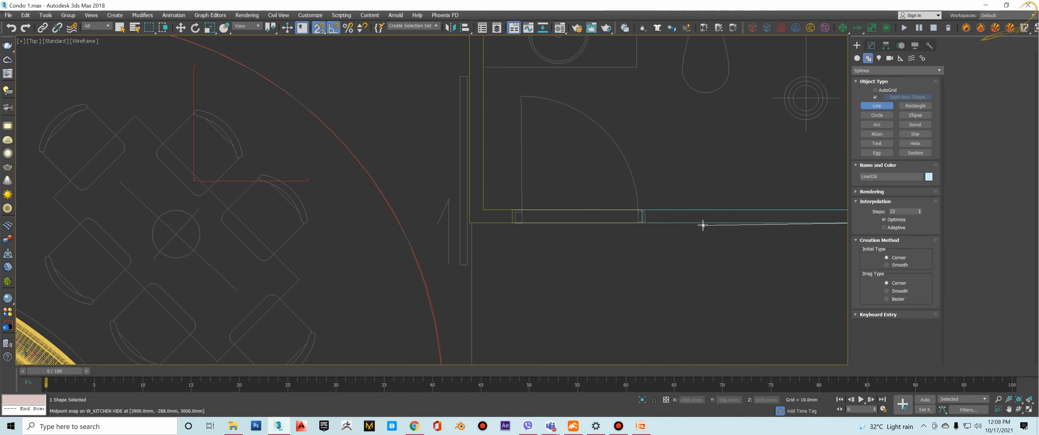
click(471, 225)
scroll(487, 256, down, 5)
click(486, 233)
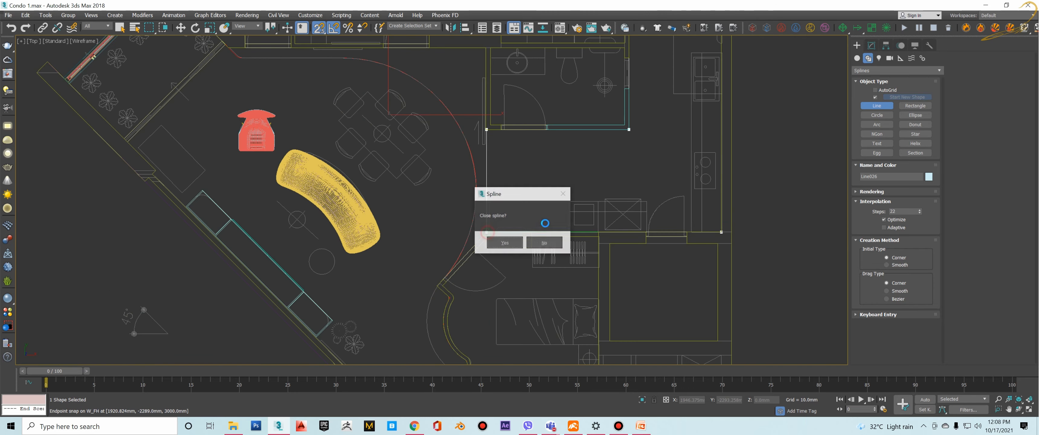
click(511, 243)
right_click(505, 203)
Align the kitchen outline's vertex at the lower bathroom's corner vertically with the outline's starting corner, using vertex editing and snaps.
scroll(487, 133, up, 3)
middle_drag(513, 198, 525, 147)
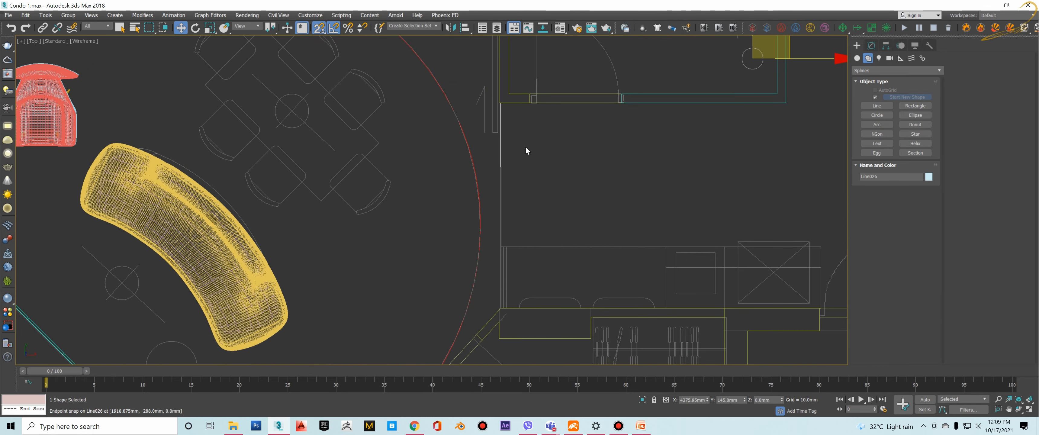
key(1)
click(501, 103)
drag(549, 105, 501, 308)
scroll(493, 120, up, 2)
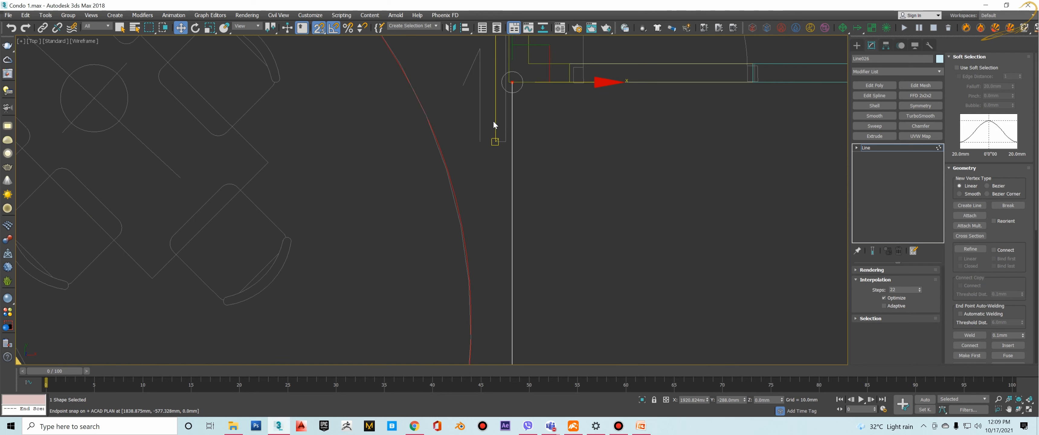
scroll(493, 120, down, 3)
middle_drag(601, 94, 599, 164)
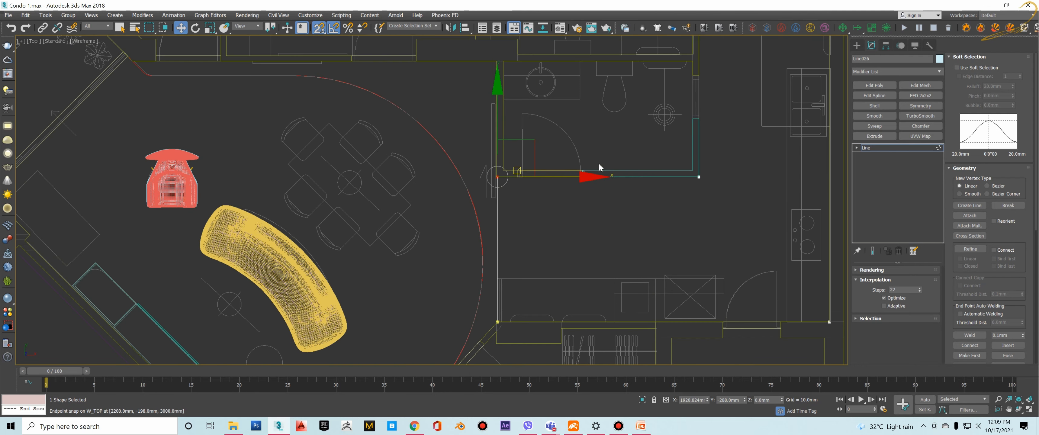
Name the kitchen outline F_KITCHEN, extrude it 0.5 mm, and check its coverage in the shaded orthographic and top views.
click(921, 146)
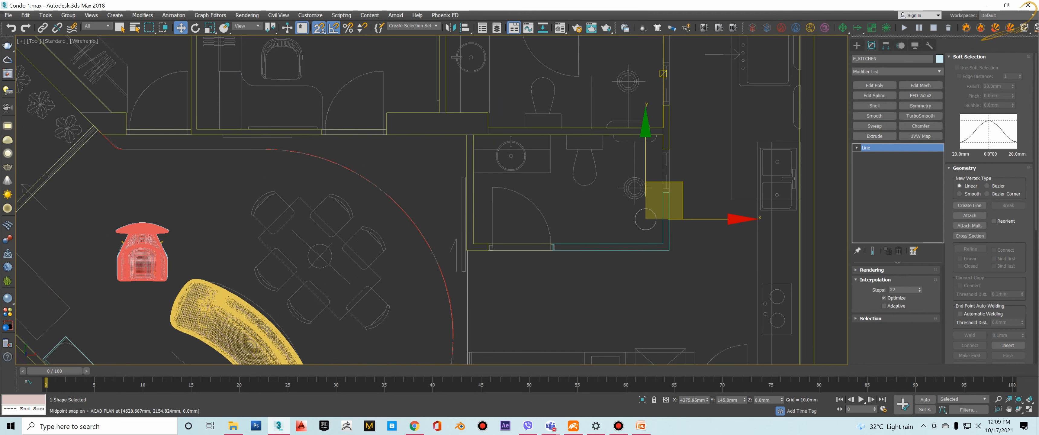
click(874, 136)
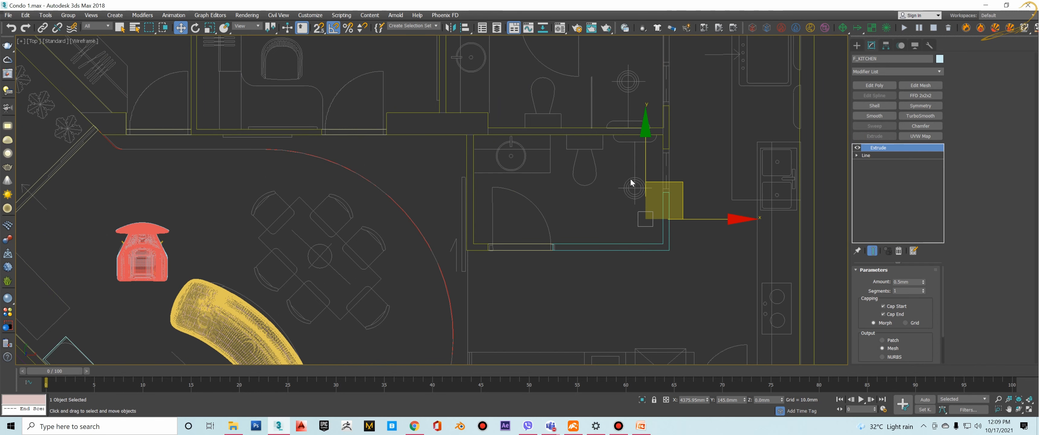
key(F3)
alt+middle_drag(704, 263, 675, 294)
scroll(702, 215, down, 5)
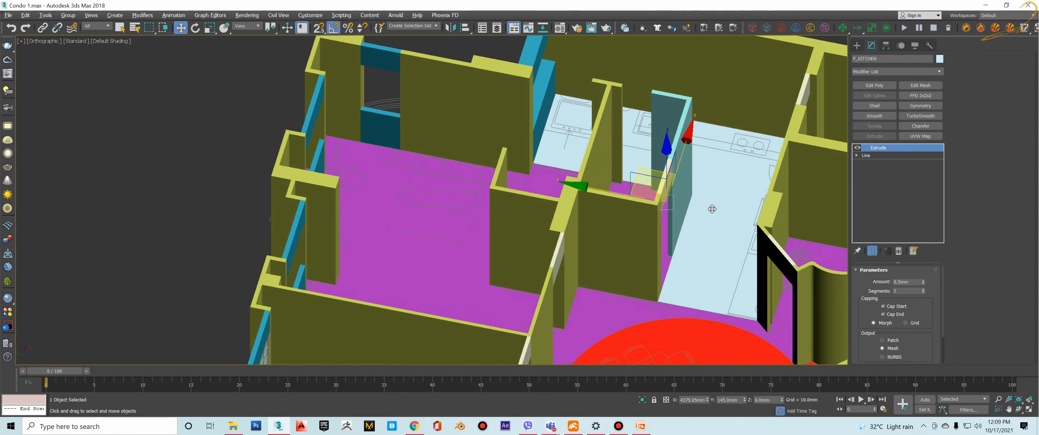
middle_drag(624, 179, 617, 184)
key(t)
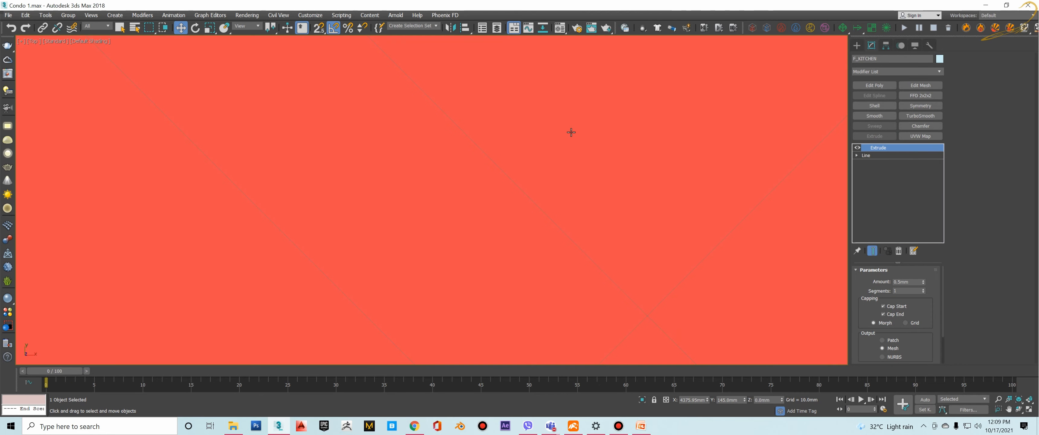
key(z)
middle_drag(420, 143, 667, 230)
middle_drag(539, 165, 579, 138)
scroll(559, 211, down, 2)
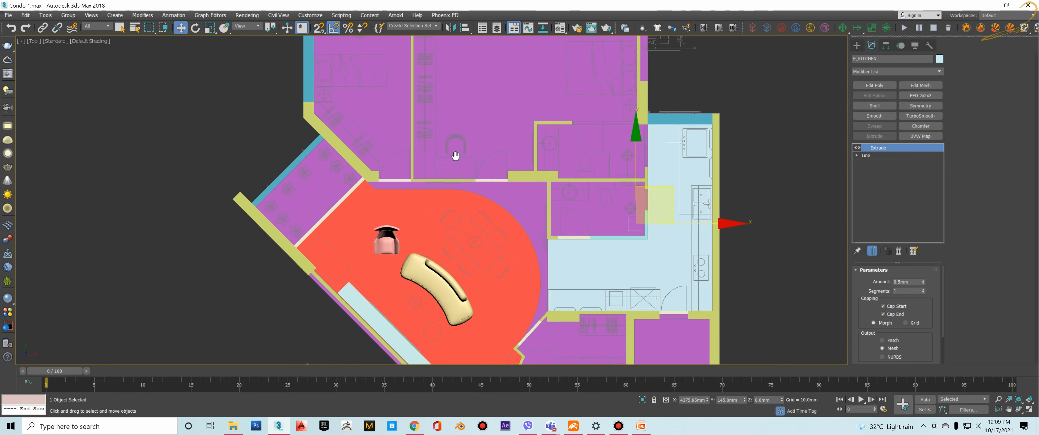
In the wireframe top view, start a new endpoint-snapped Line at the upper corner of the balcony window.
scroll(518, 144, up, 3)
key(F3)
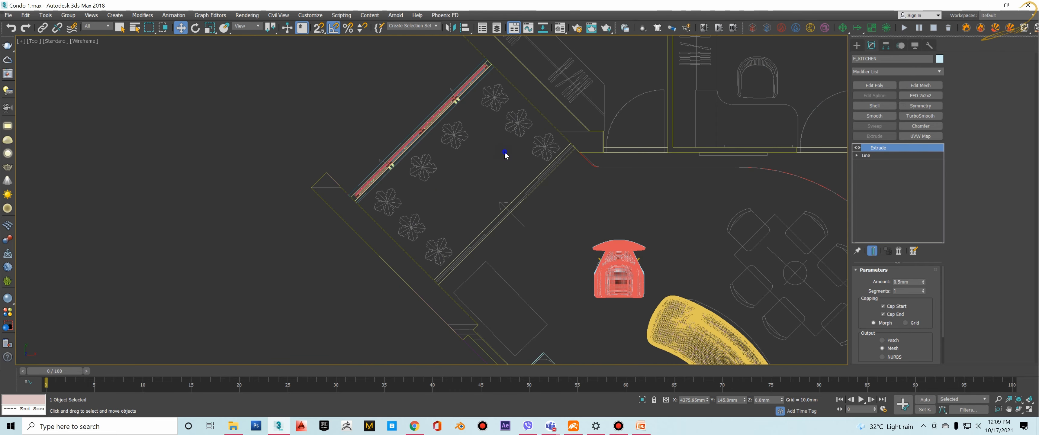
right_click(505, 152)
click(513, 116)
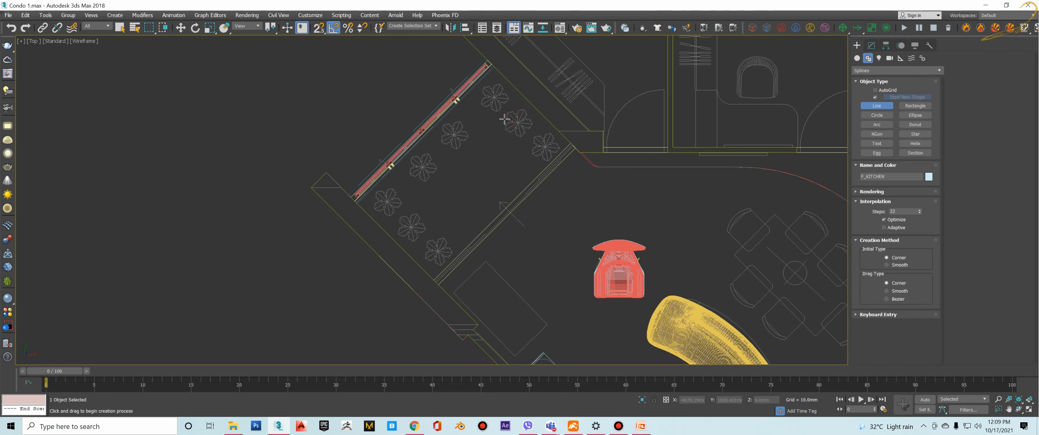
scroll(637, 139, down, 4)
scroll(636, 189, up, 2)
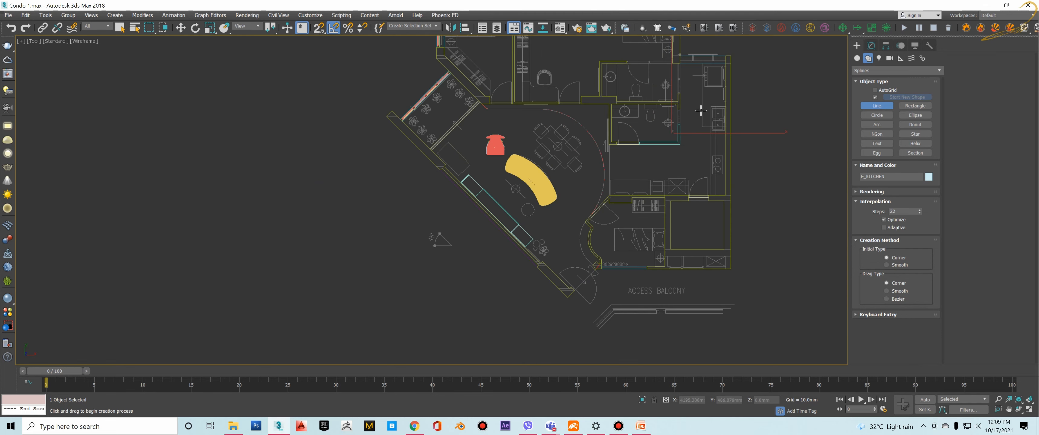
scroll(393, 125, up, 8)
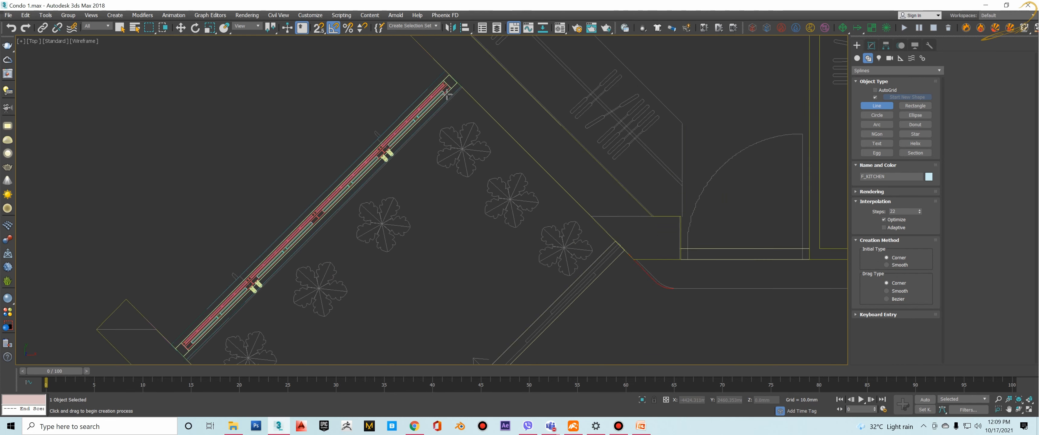
click(445, 73)
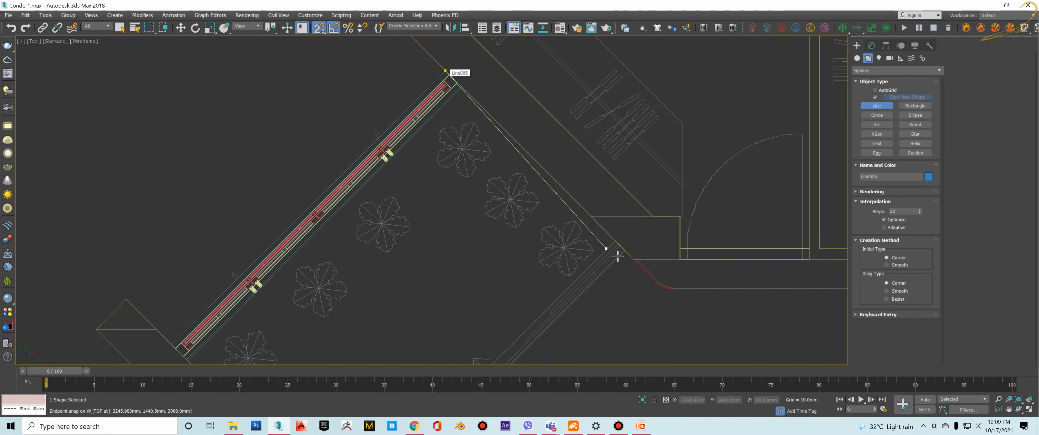
Continue the line along the balcony's side wall to the sliding door, and along the door to the opposite wall corner.
scroll(611, 250, up, 5)
click(616, 229)
scroll(622, 174, down, 8)
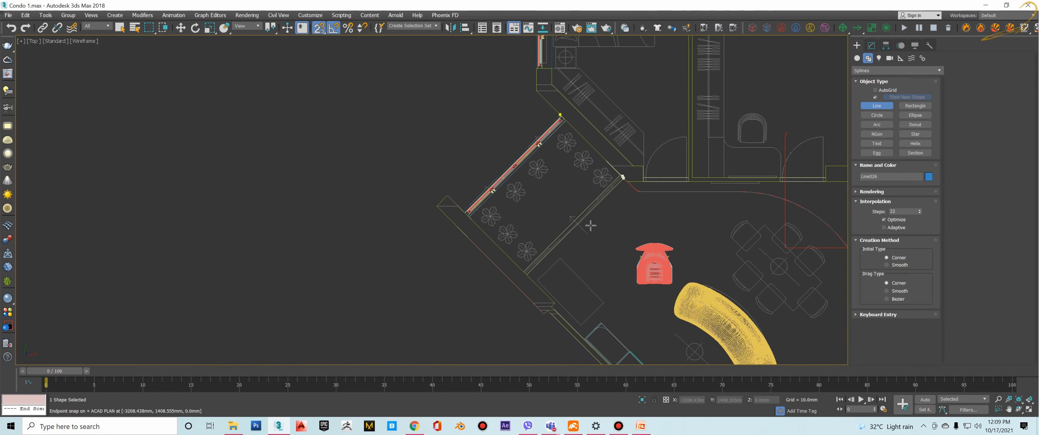
scroll(553, 248, up, 6)
click(520, 282)
scroll(457, 190, down, 8)
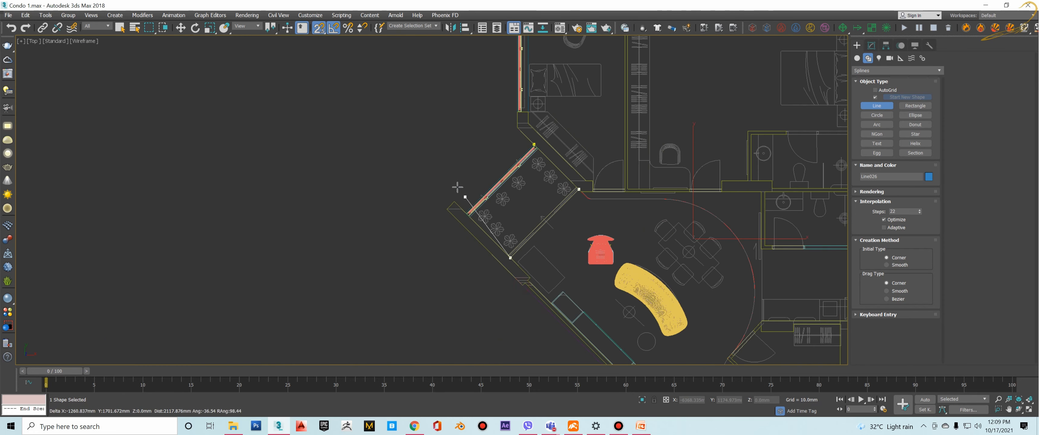
Close the balcony outline through the window's lower corner and name the shape F_BALCONY.
scroll(475, 250, up, 7)
scroll(526, 230, down, 7)
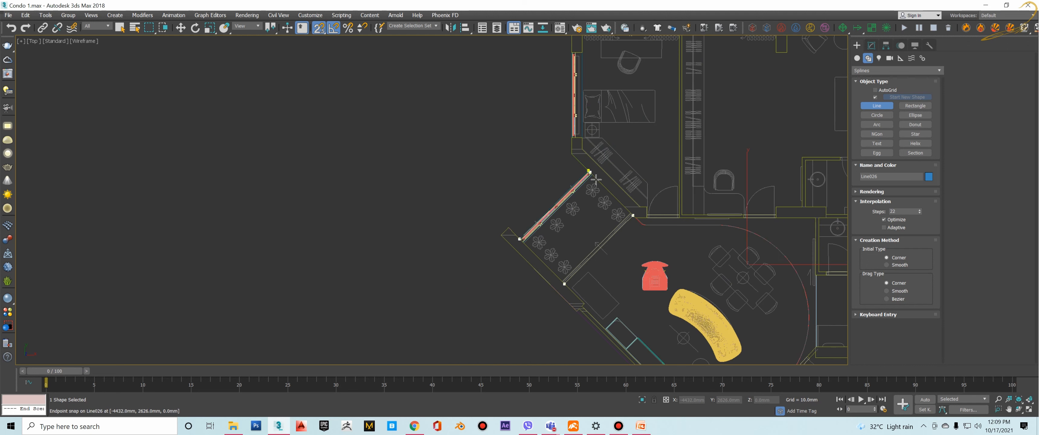
click(589, 170)
click(505, 243)
key(w)
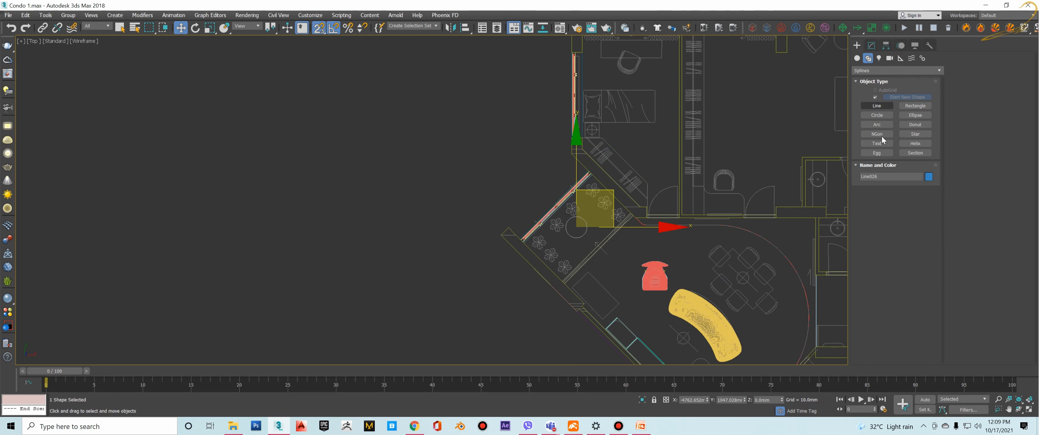
click(886, 177)
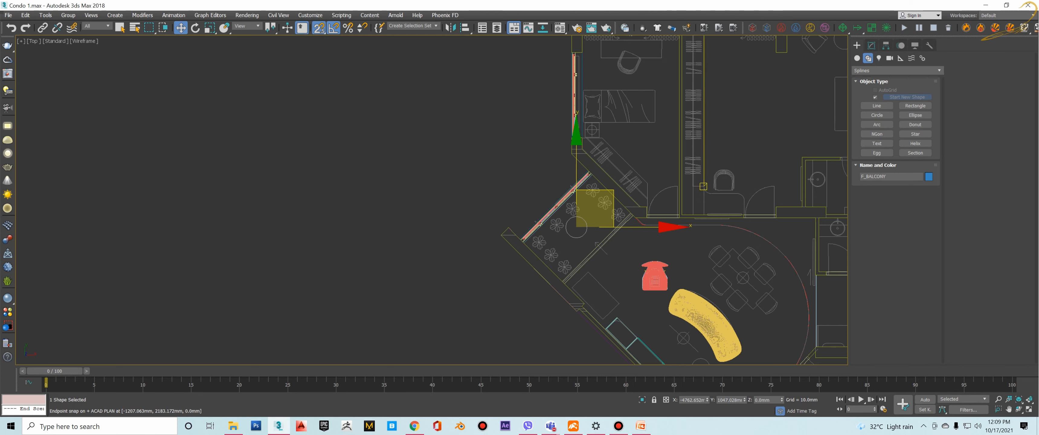
Deselect the balcony shape and start a new Line at the wall corner where the upper bathroom meets the bedroom.
middle_drag(806, 165, 640, 193)
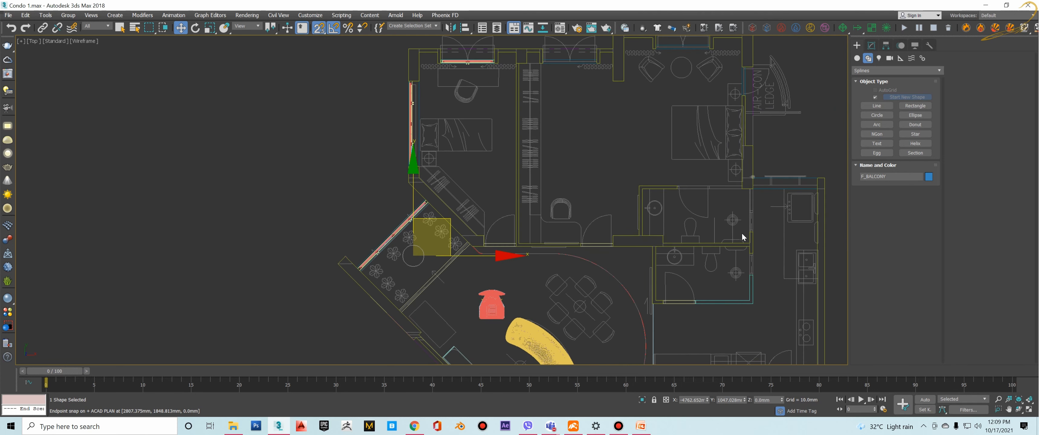
middle_drag(742, 237, 632, 181)
scroll(632, 180, up, 4)
click(612, 158)
ctrl+right_click(614, 167)
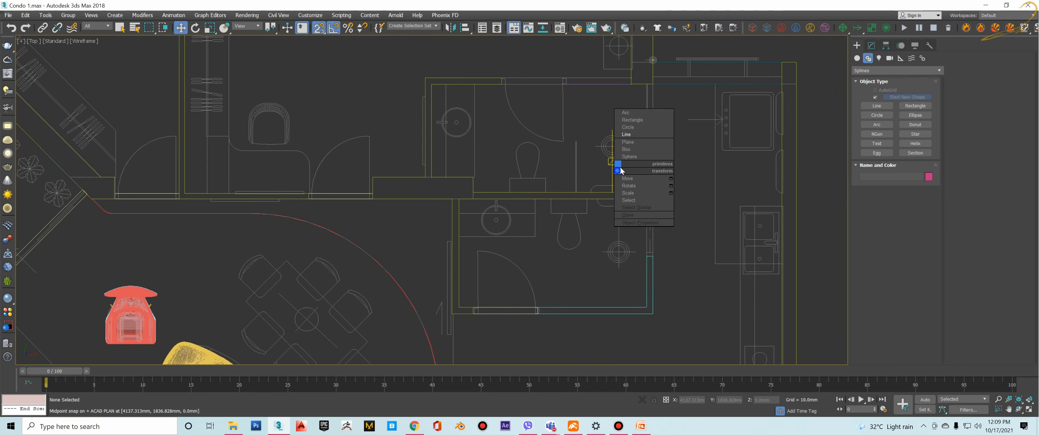
click(634, 135)
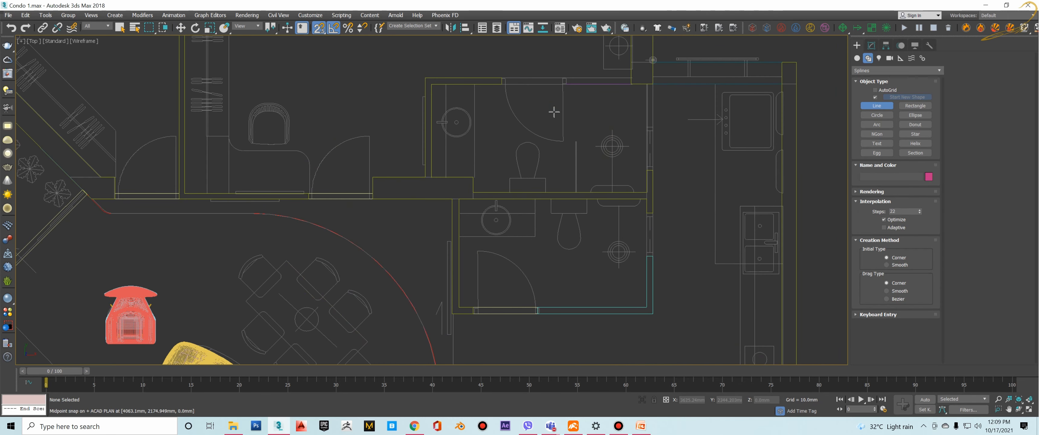
scroll(518, 92, up, 4)
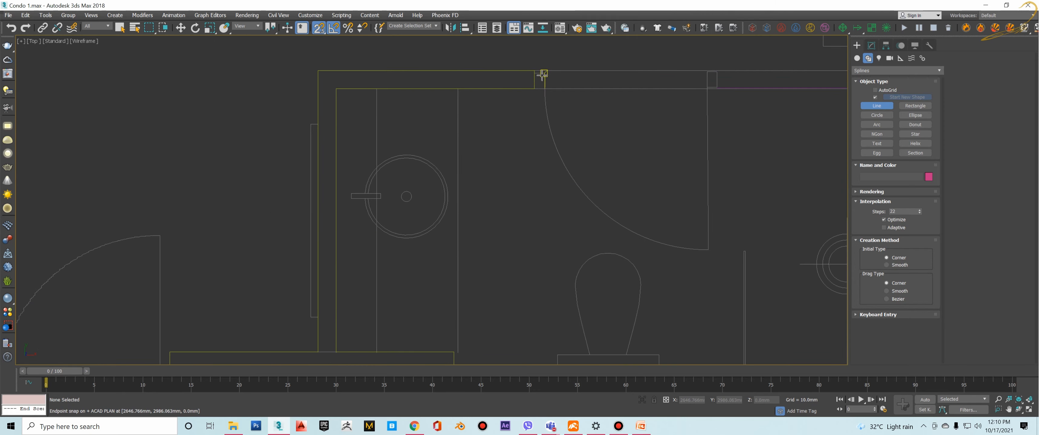
scroll(532, 72, down, 2)
middle_drag(627, 101, 536, 125)
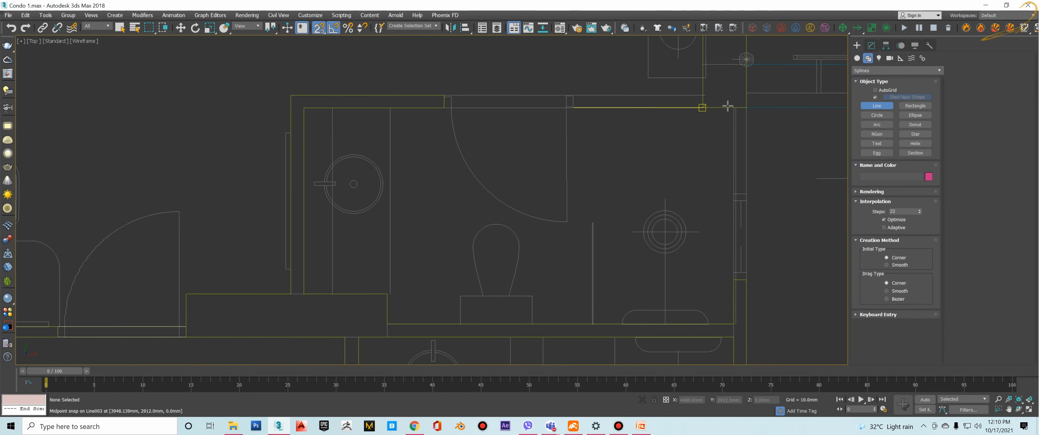
scroll(728, 105, down, 2)
middle_drag(726, 104, 707, 78)
click(689, 74)
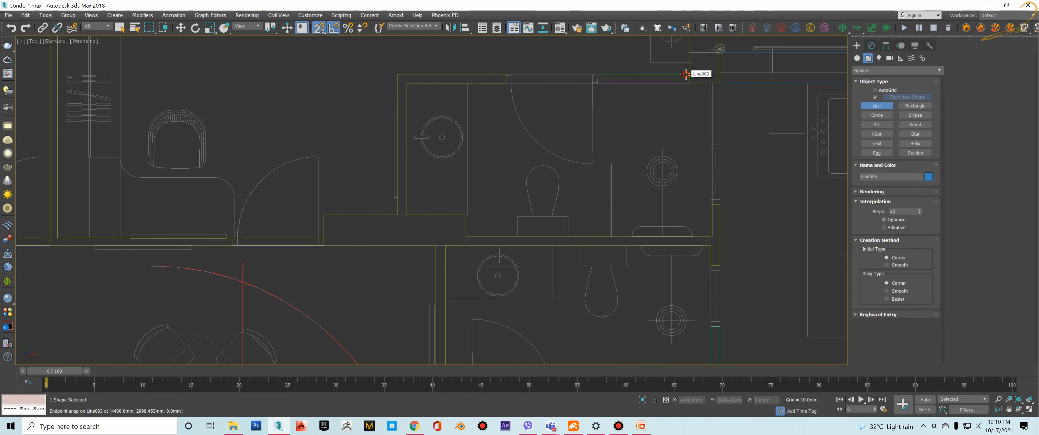
Continue the line to the outer wall corner by the kitchen, down to the lower bathroom's corner, and along its lower wall.
scroll(712, 91, up, 5)
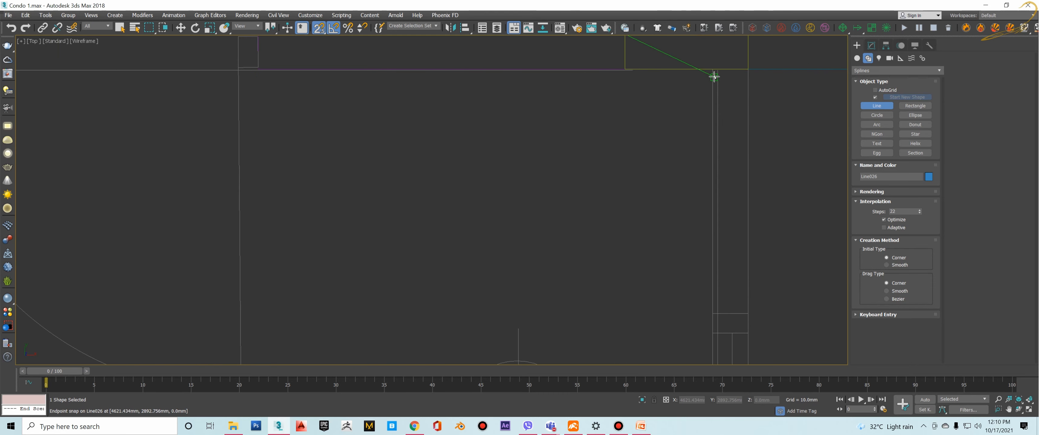
scroll(715, 76, down, 5)
scroll(713, 75, up, 4)
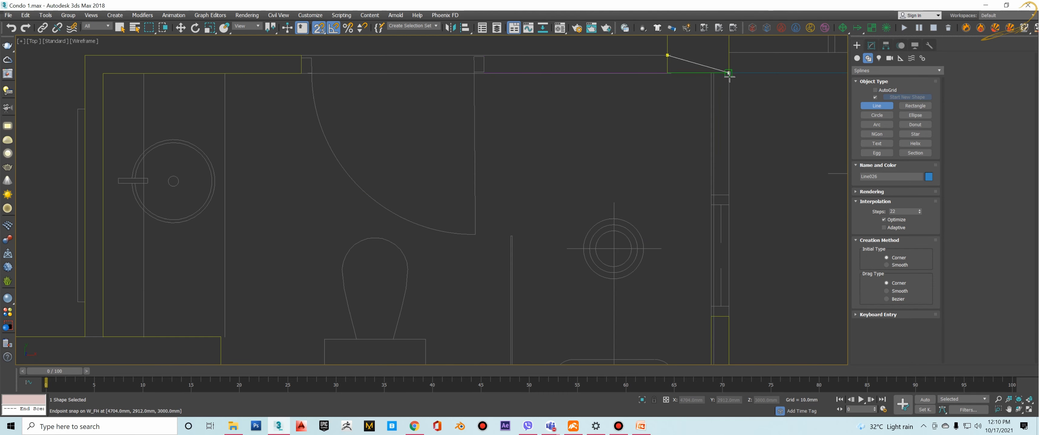
click(728, 76)
middle_drag(721, 91, 671, 51)
scroll(671, 51, down, 5)
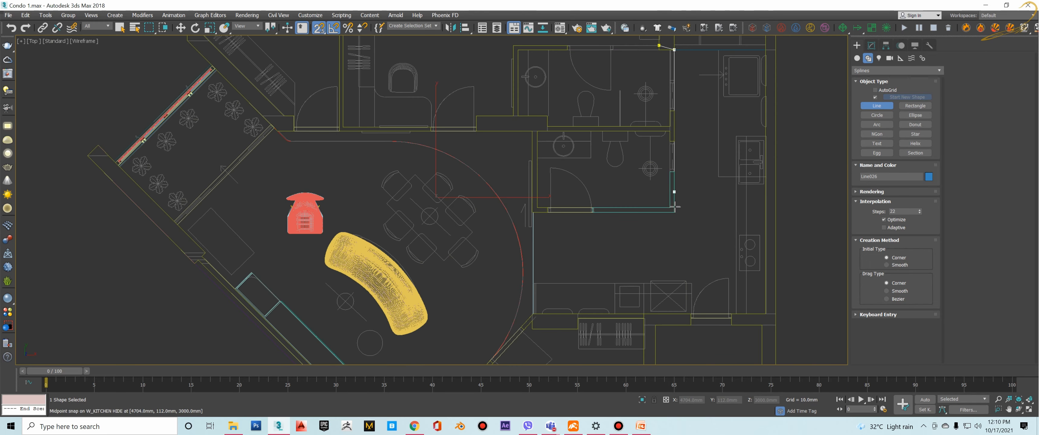
scroll(675, 205, up, 4)
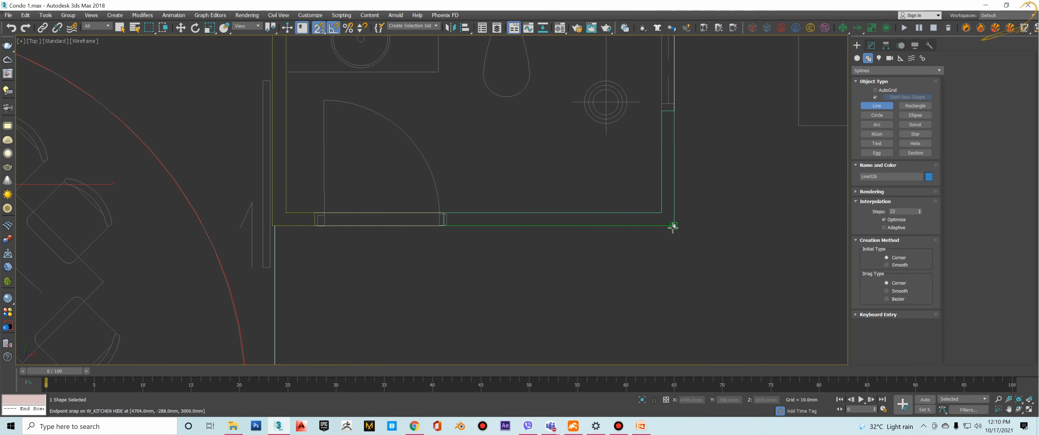
click(274, 225)
scroll(480, 226, down, 3)
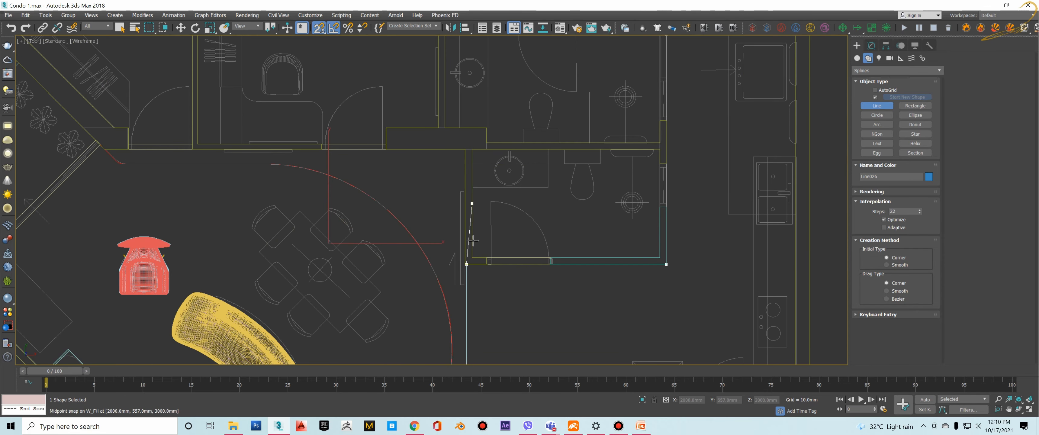
Continue the bathroom outline from the lower outer wall corner to the lower bathroom's inner corner beside its door.
scroll(472, 266, up, 4)
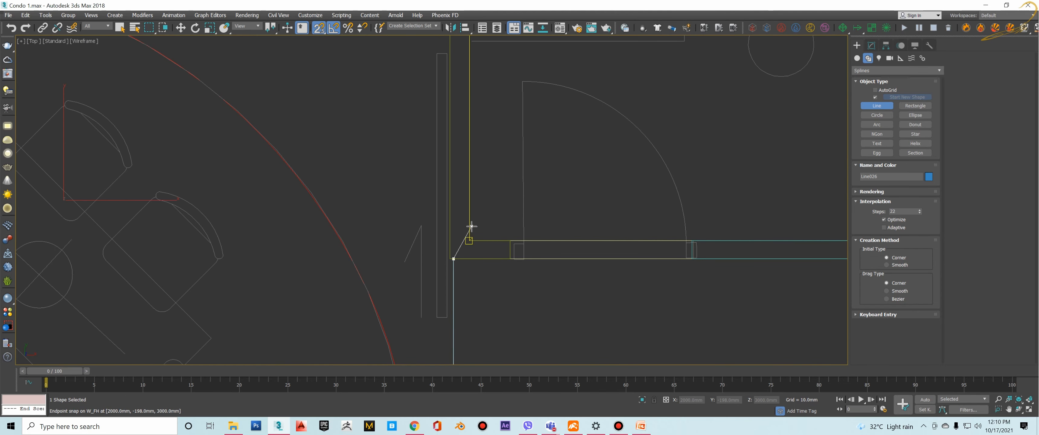
scroll(465, 233, down, 4)
scroll(460, 233, up, 2)
scroll(470, 161, up, 2)
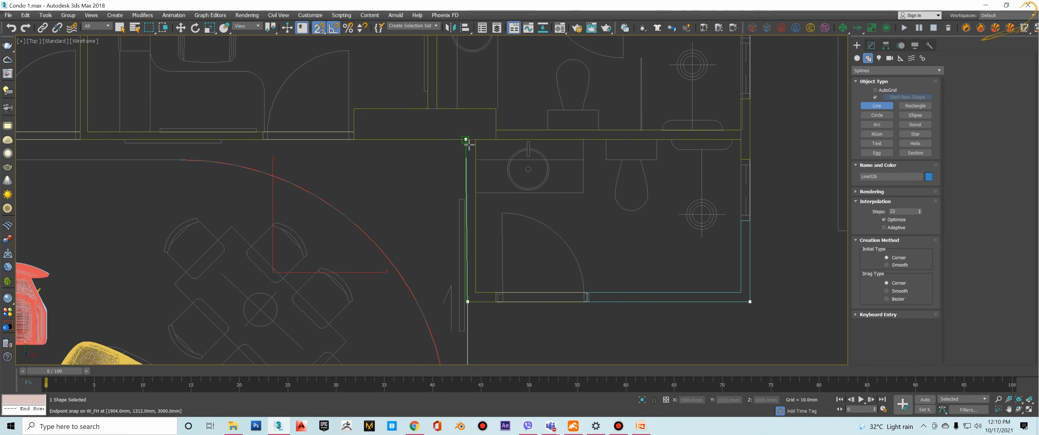
scroll(468, 283, up, 2)
scroll(455, 255, up, 2)
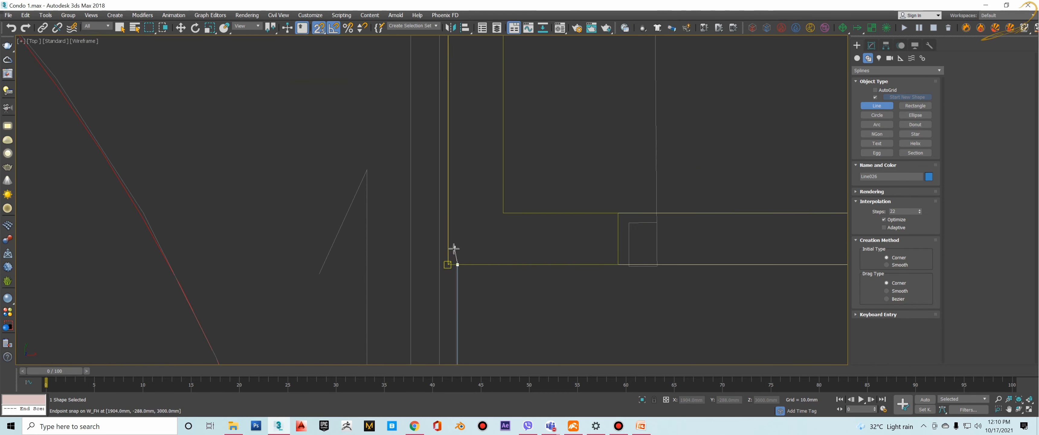
scroll(451, 254, down, 3)
scroll(471, 238, up, 1)
scroll(469, 240, up, 2)
click(468, 241)
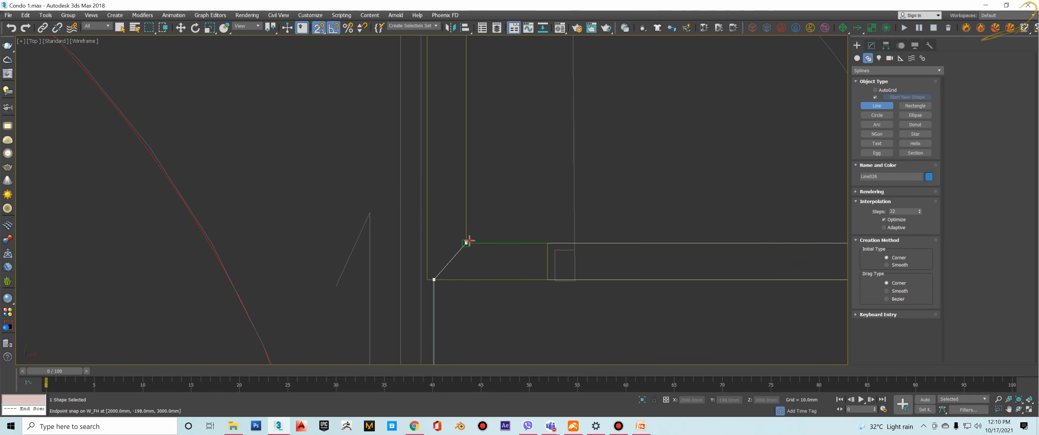
Continue the line up the lower bathroom's inner wall to its upper corner and across to the upper bathroom's lower inner corner.
scroll(493, 188, down, 2)
middle_drag(472, 142, 464, 298)
scroll(464, 299, down, 3)
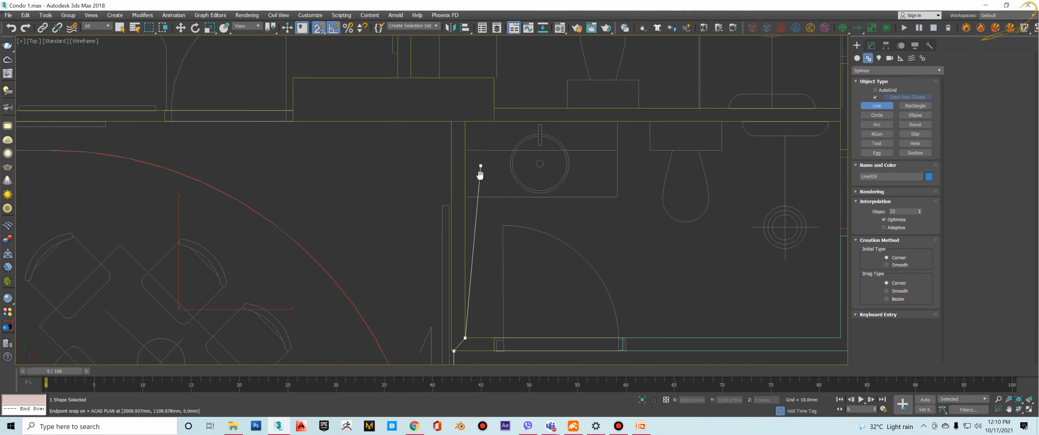
middle_drag(480, 174, 480, 186)
click(466, 132)
middle_drag(468, 113, 504, 228)
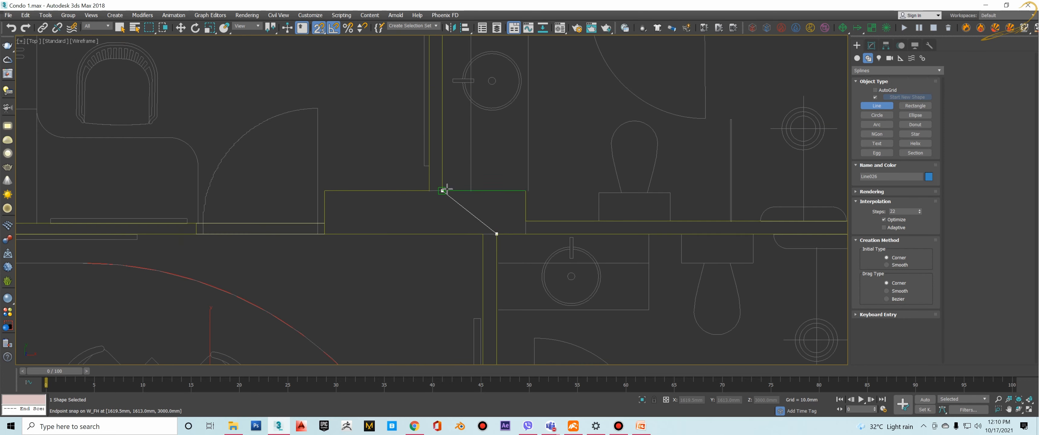
click(442, 190)
Continue the line to the upper bathroom's upper inner corner, along to the door opening, and out to the wall's outer face.
scroll(444, 186, down, 2)
middle_drag(452, 169, 449, 227)
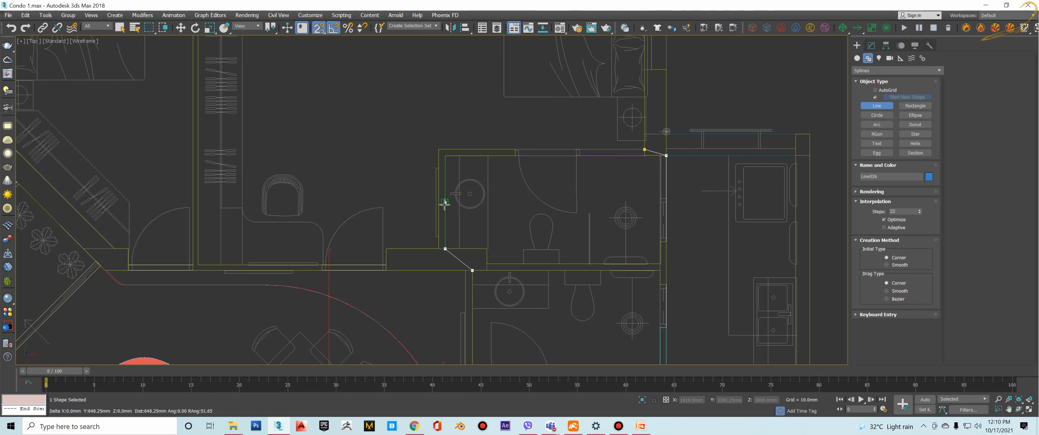
scroll(441, 158, up, 2)
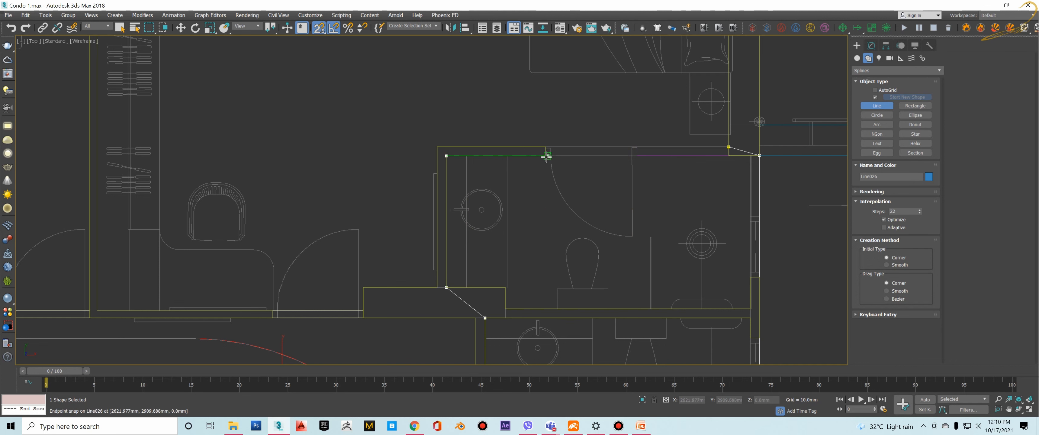
scroll(559, 145, up, 5)
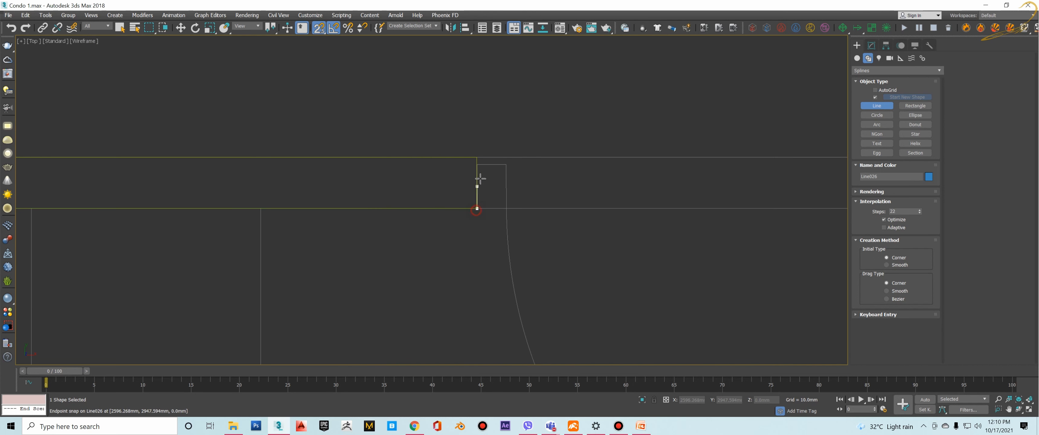
click(477, 157)
Take the line across the doorway and back to the inner wall face, and close the spline at its starting point.
scroll(477, 157, down, 3)
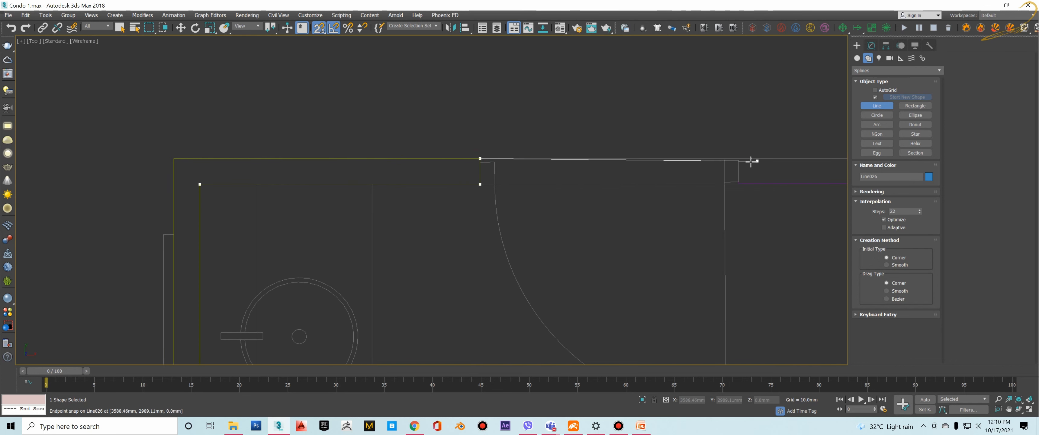
click(723, 155)
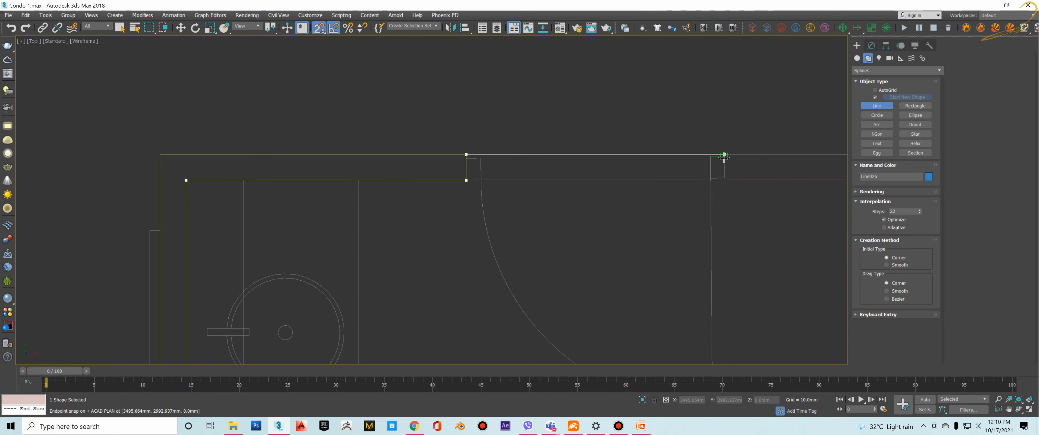
click(724, 179)
middle_drag(726, 180, 404, 180)
click(661, 162)
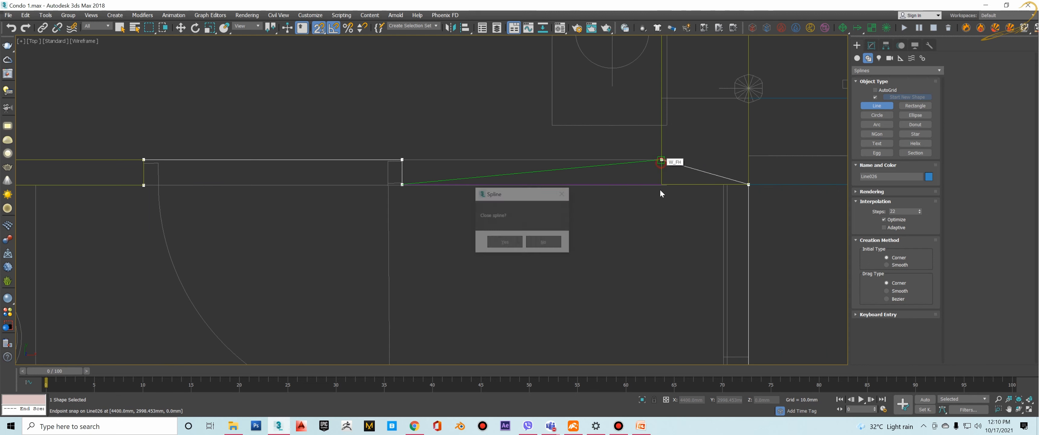
click(504, 241)
Snap the closing vertex and the far door jamb's inner vertex vertically level with the upper bathroom's outer wall corner.
right_click(531, 230)
key(1)
click(661, 160)
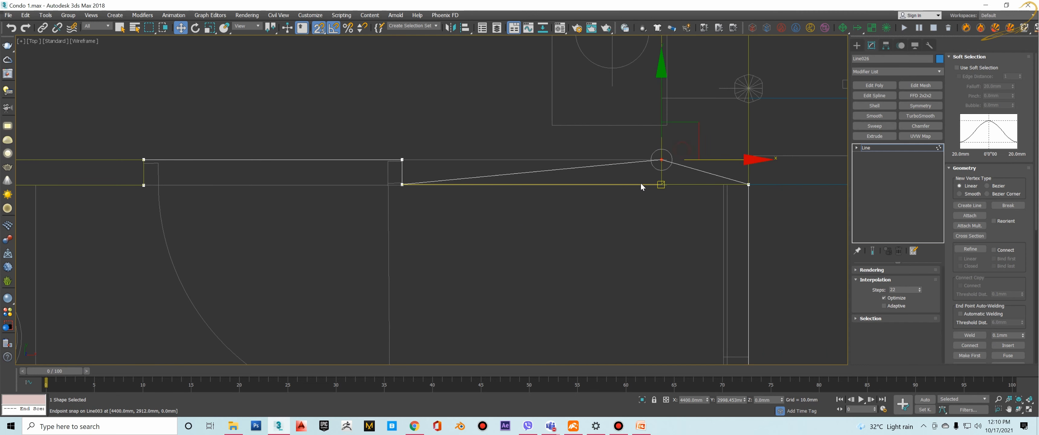
drag(669, 122, 748, 184)
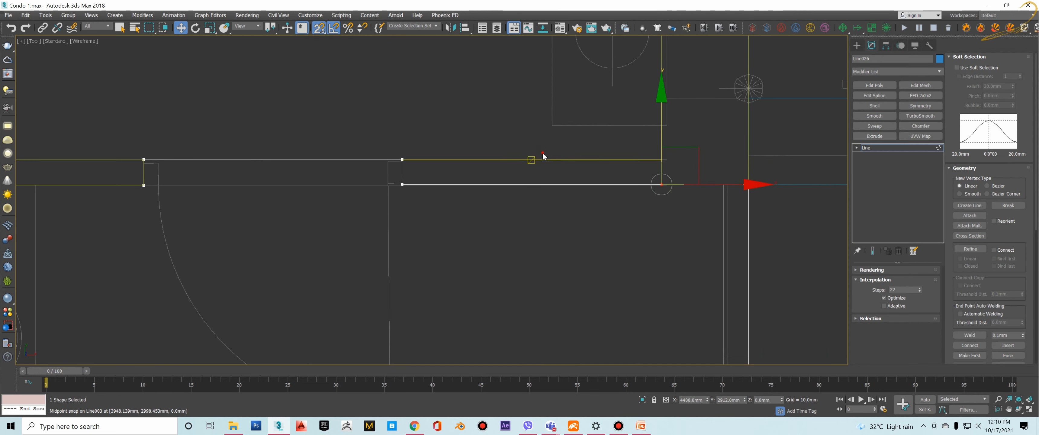
mouse_move(547, 150)
mouse_down()
mouse_move(401, 193)
mouse_move(735, 187)
mouse_up()
click(402, 184)
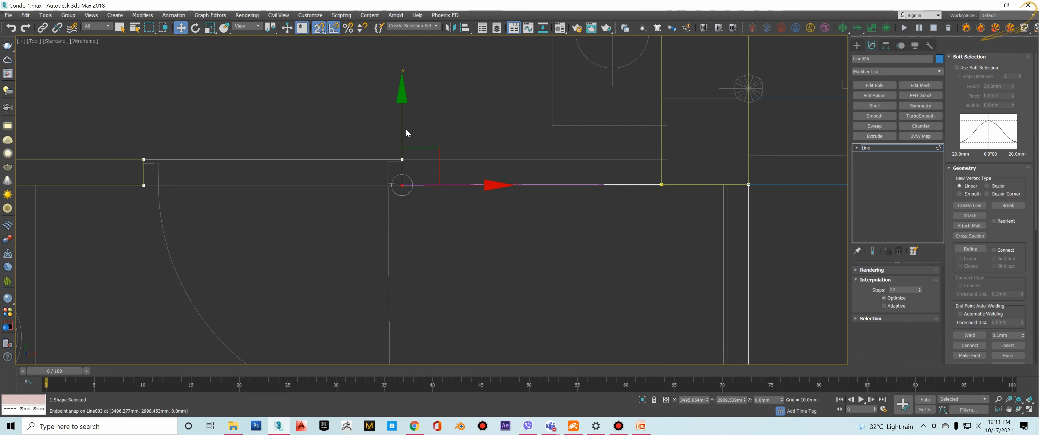
drag(405, 132, 749, 184)
right_click(749, 185)
Select the two outer vertices of the upper bathroom's doorway and nudge them slightly along Y.
scroll(626, 169, down, 5)
click(669, 186)
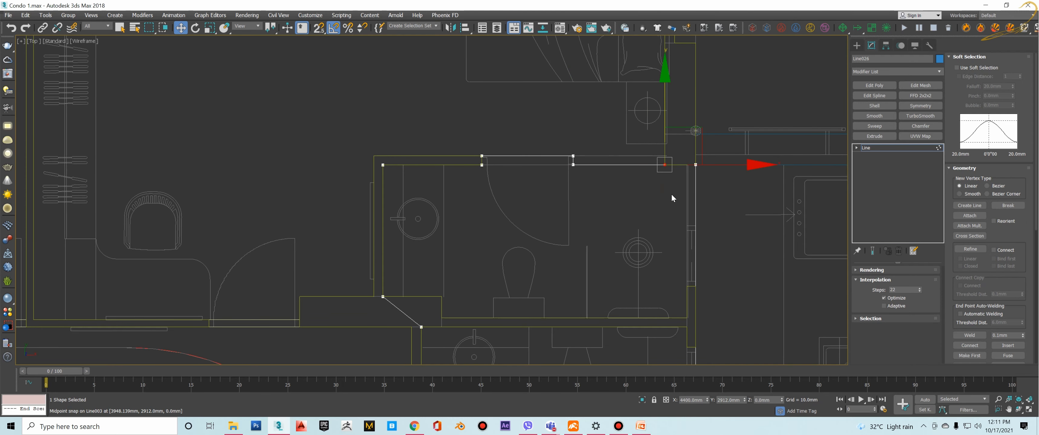
scroll(675, 183, up, 1)
click(676, 171)
scroll(449, 147, up, 1)
middle_drag(449, 147, 527, 152)
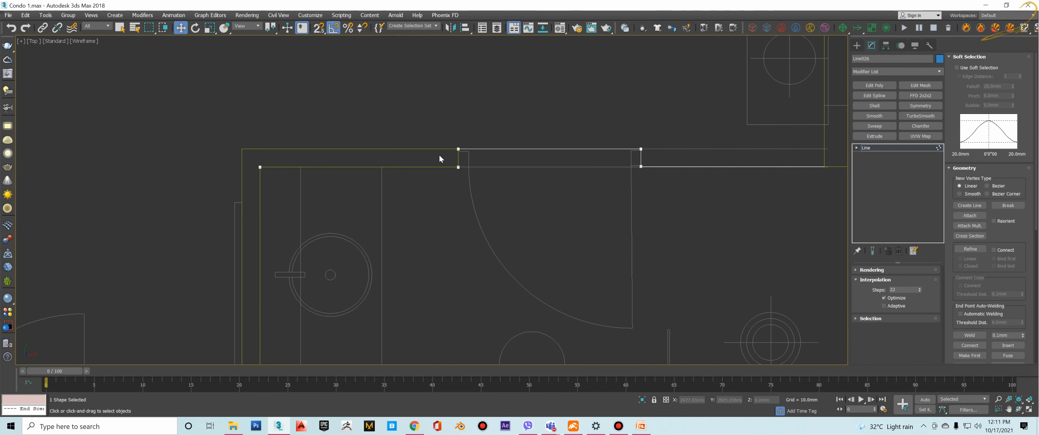
scroll(601, 171, up, 2)
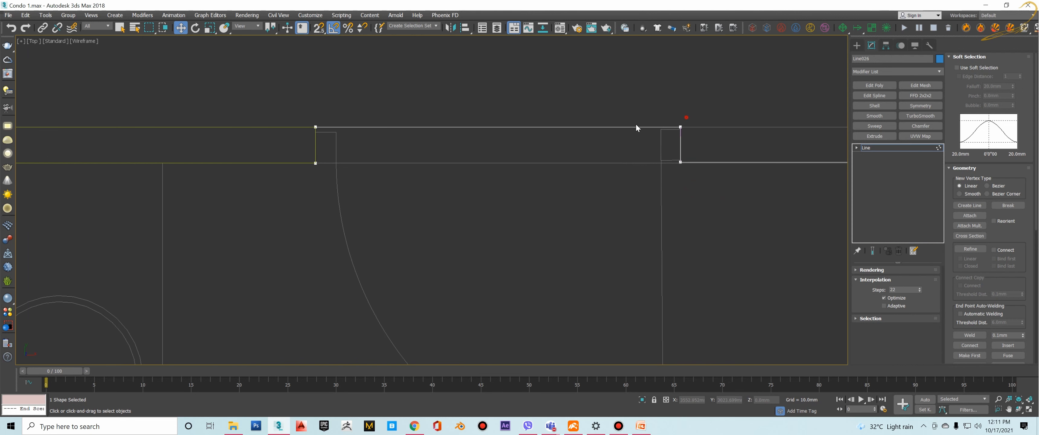
drag(257, 144, 258, 145)
drag(316, 57, 338, 55)
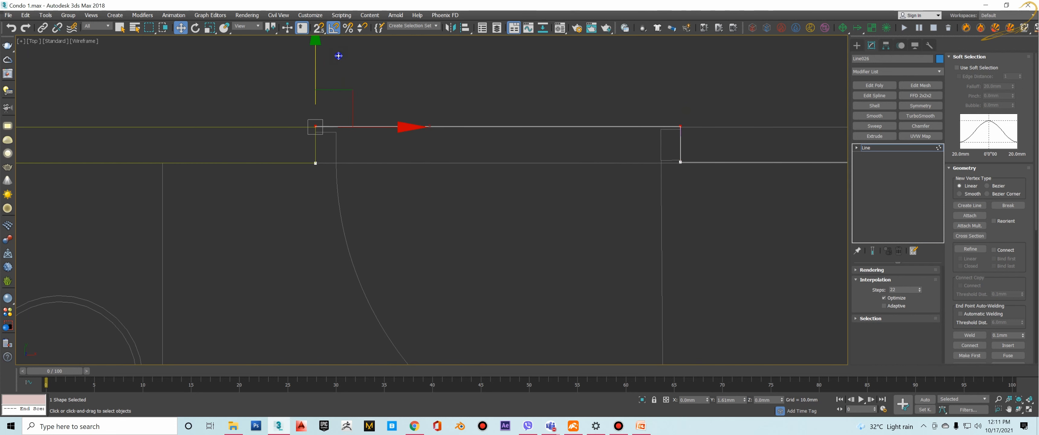
Examine the outline's vertices around both bathrooms, from the upper doorway to the lower bathroom's wall corners.
scroll(583, 152, down, 2)
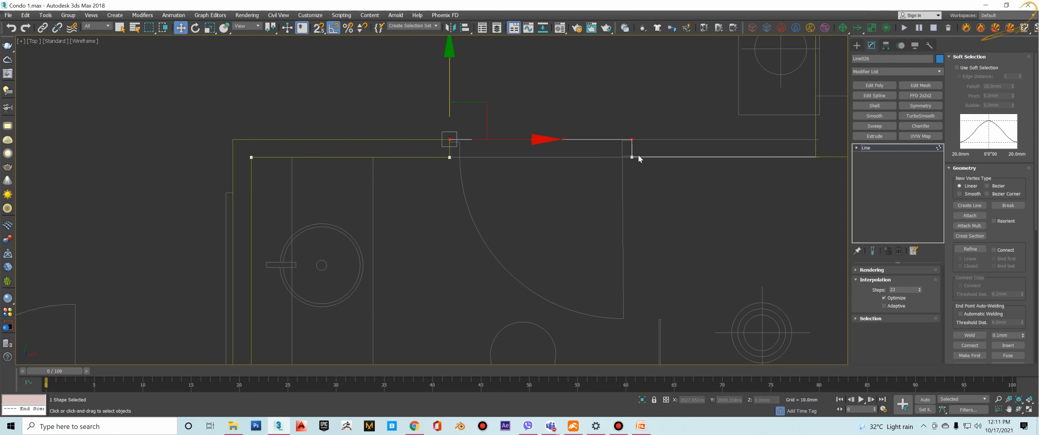
scroll(628, 141, up, 3)
scroll(623, 144, up, 1)
scroll(619, 149, down, 2)
middle_drag(617, 158, 583, 164)
scroll(517, 164, down, 2)
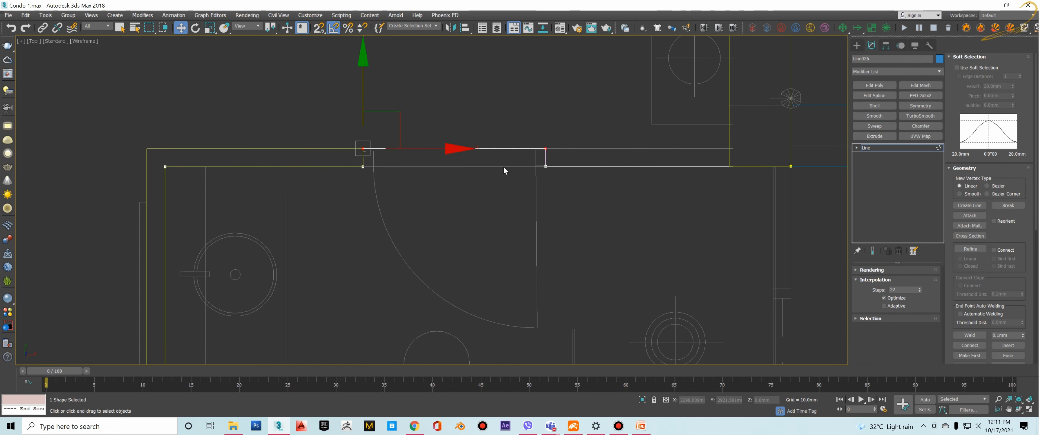
scroll(504, 168, down, 3)
middle_drag(559, 169, 570, 144)
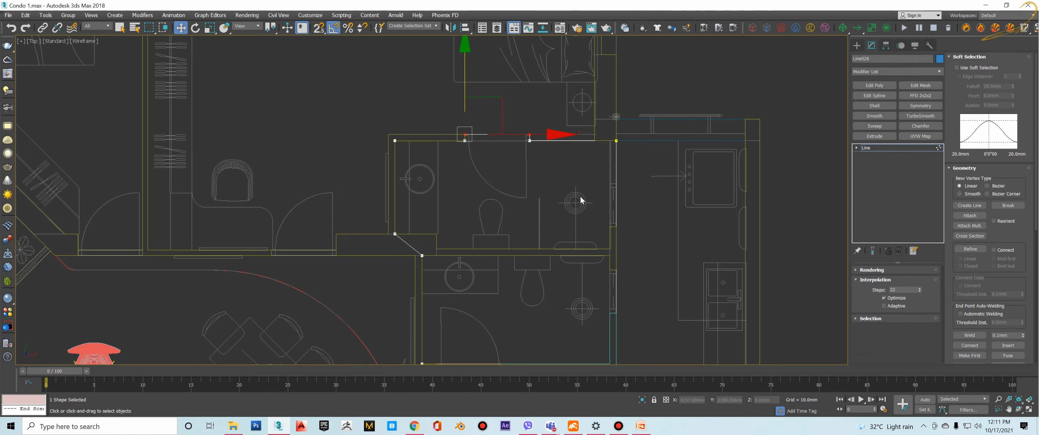
middle_drag(615, 176, 620, 100)
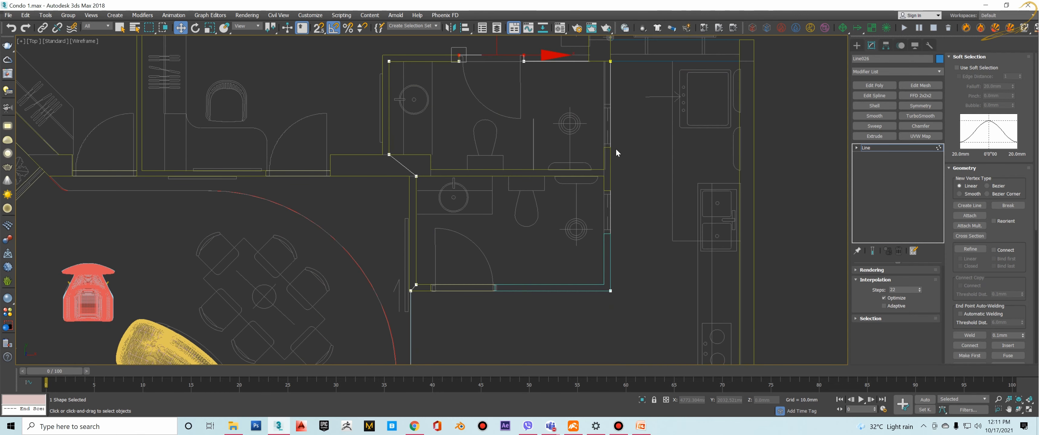
scroll(431, 297, up, 2)
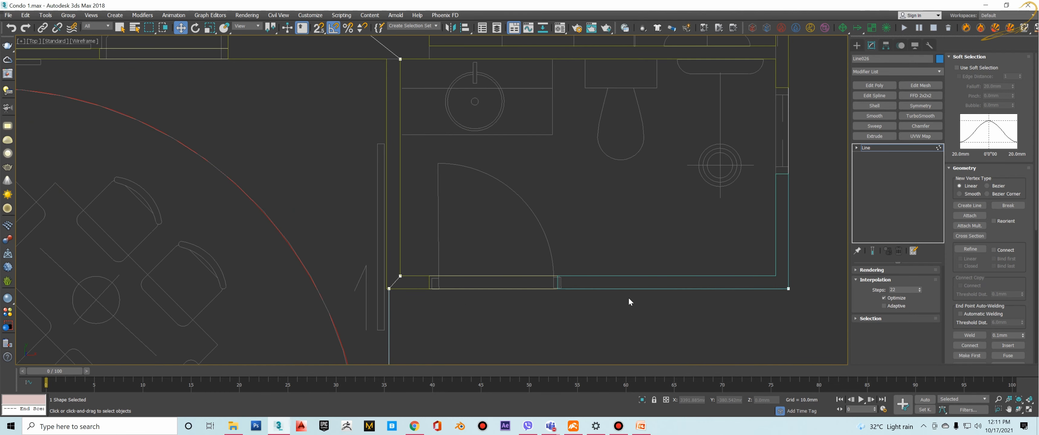
scroll(417, 276, down, 4)
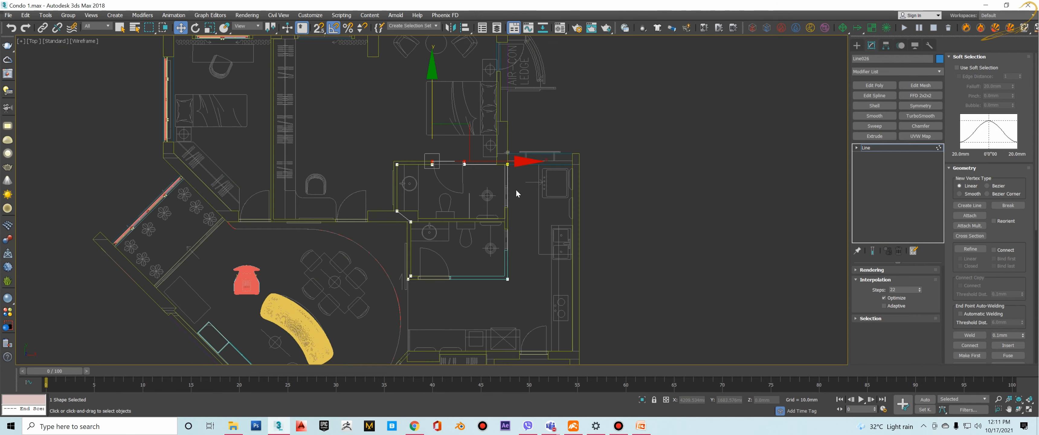
Leave vertex editing, name the bathroom shape F_BATHS, extrude it 0.5 mm, and deselect it.
click(915, 148)
key(z)
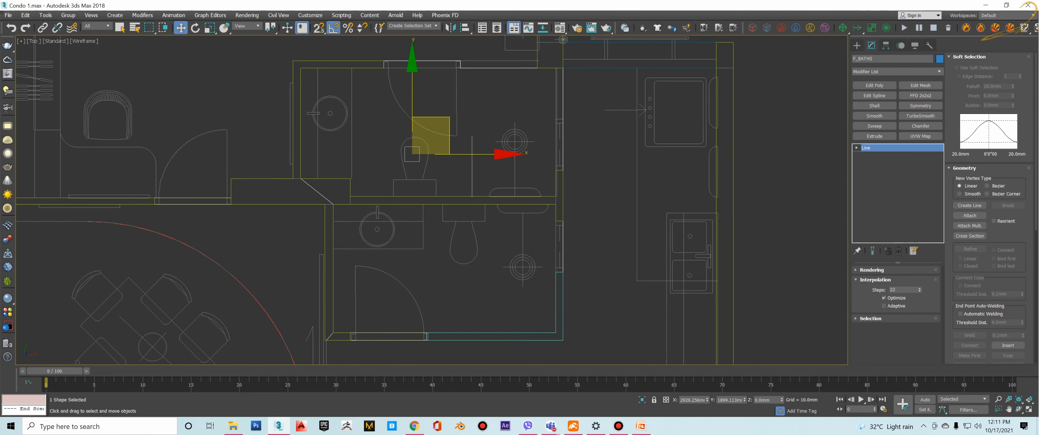
scroll(523, 129, down, 1)
key(F3)
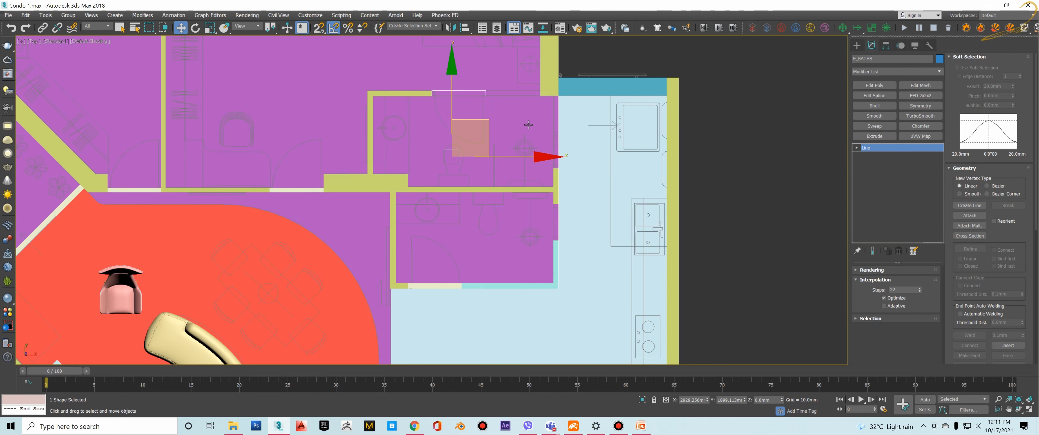
click(874, 136)
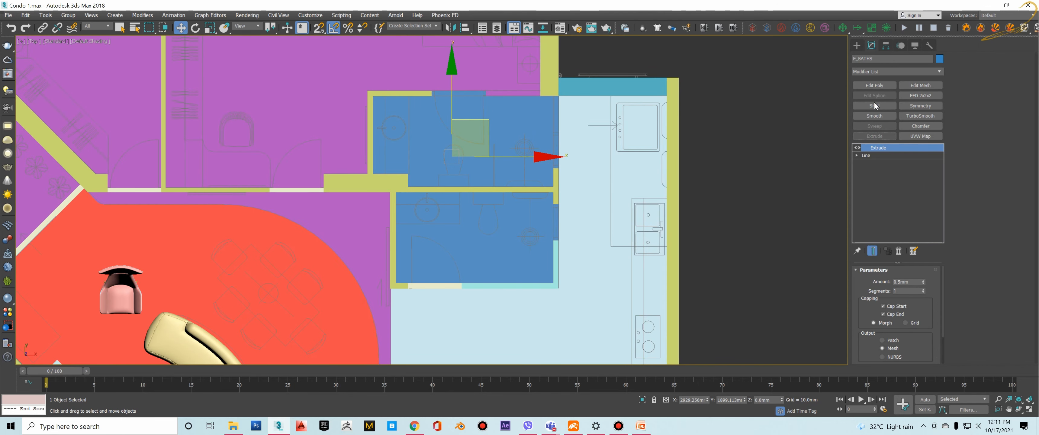
click(857, 46)
click(782, 98)
Select the F_BALCONY outline among the overlapping objects and extrude it 0.5 mm.
scroll(615, 139, down, 3)
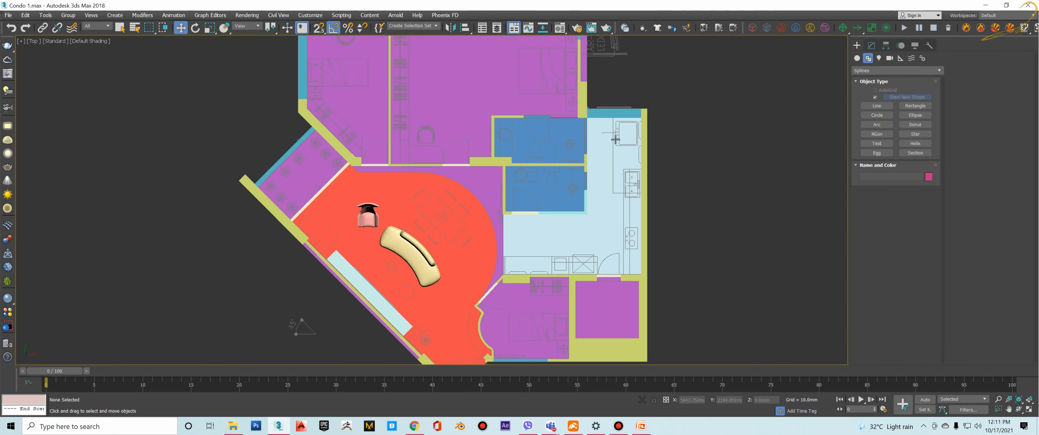
key(F3)
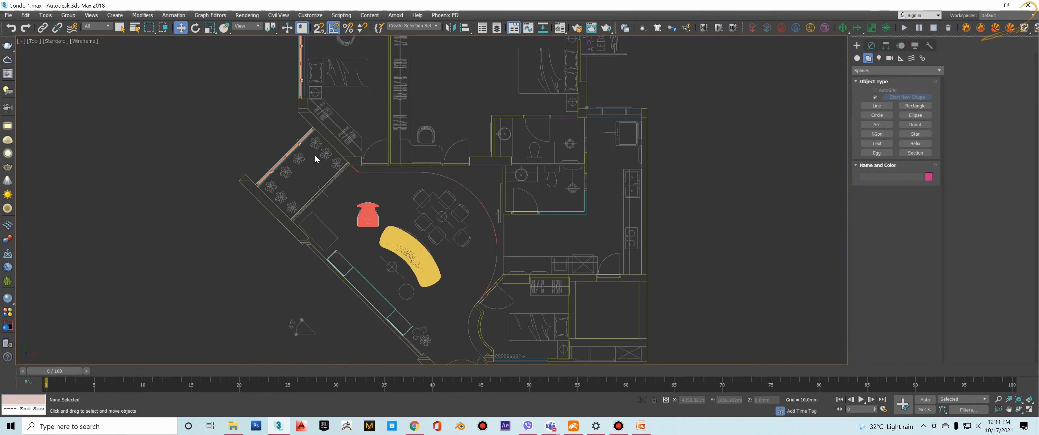
click(343, 169)
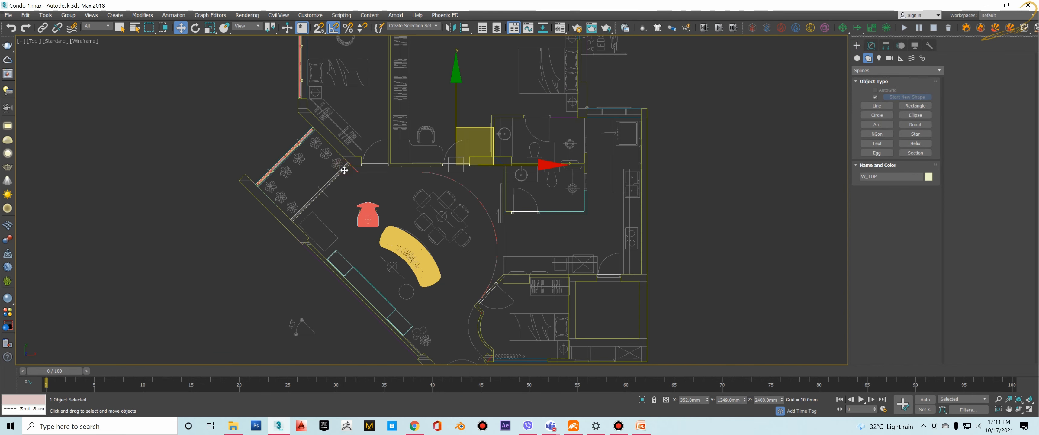
click(343, 169)
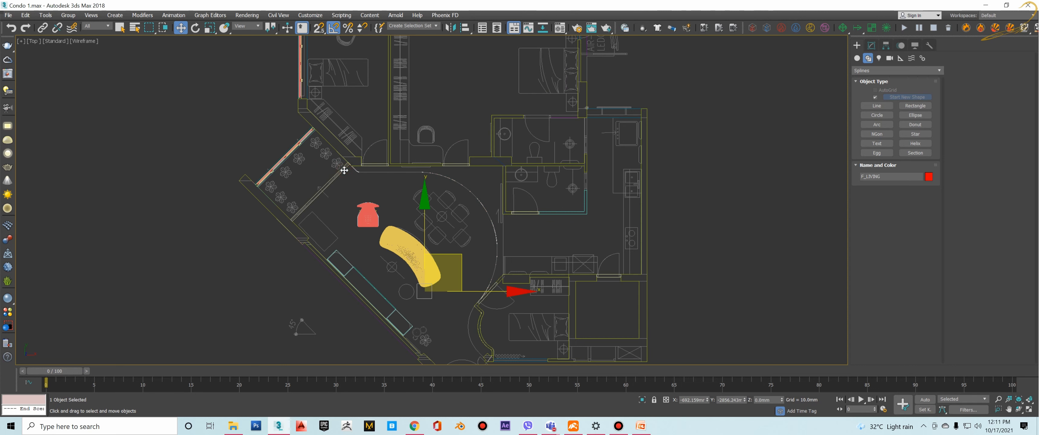
click(343, 170)
click(871, 45)
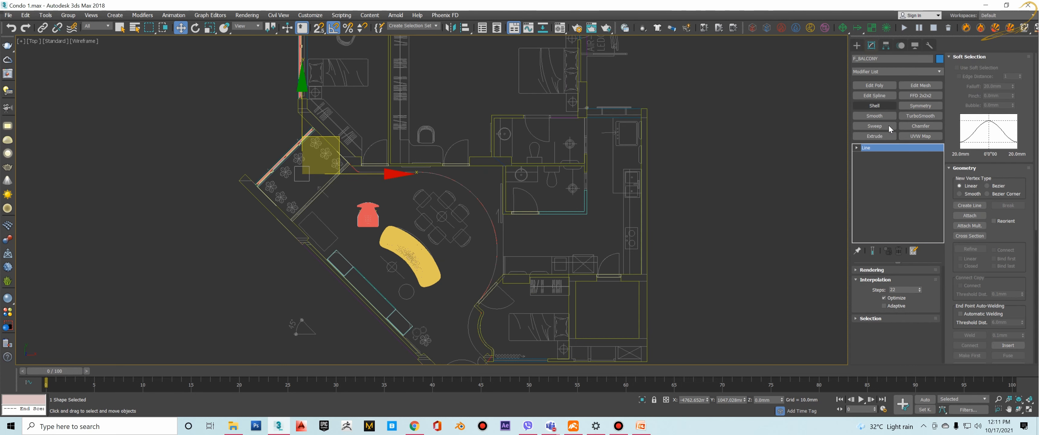
click(880, 137)
scroll(518, 151, up, 2)
key(F3)
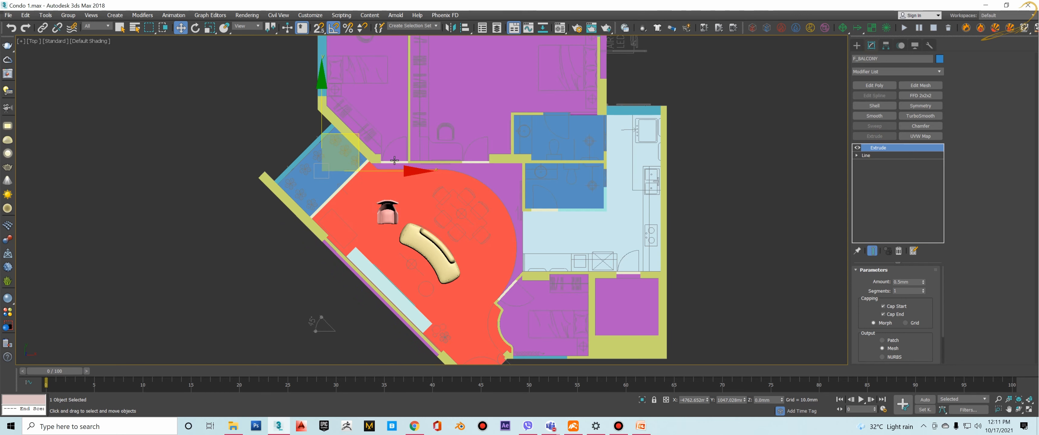
Try moving the balcony floor and the general floor F_GEN aside, and revert each move.
drag(359, 145, 299, 184)
key(ctrl+z)
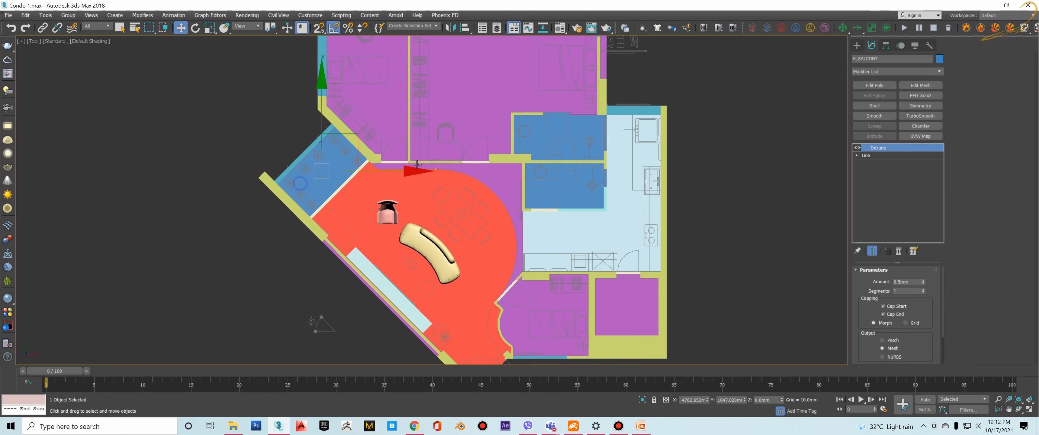
middle_drag(554, 159, 581, 223)
drag(529, 131, 784, 205)
right_click(785, 205)
scroll(631, 148, down, 3)
drag(588, 134, 398, 277)
right_click(398, 276)
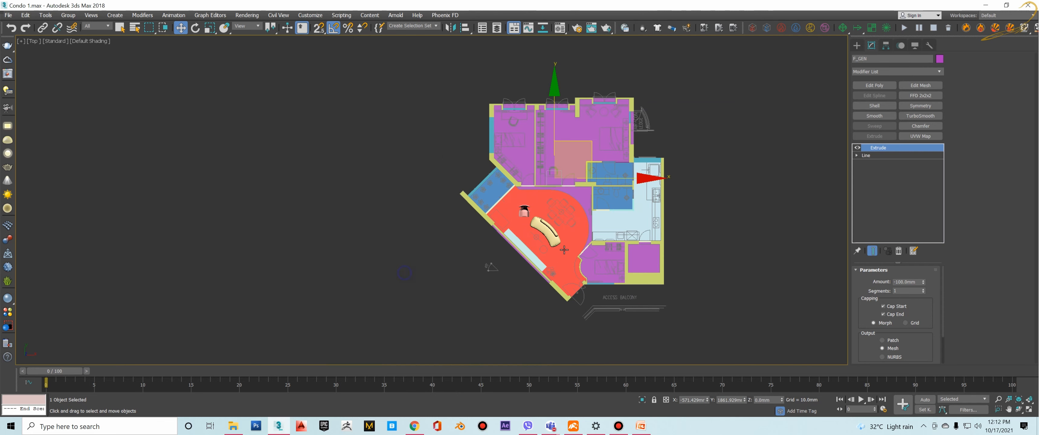
Clear the selection and review the separate floor pieces across the shaded plan.
middle_drag(628, 269, 570, 251)
scroll(569, 250, up, 3)
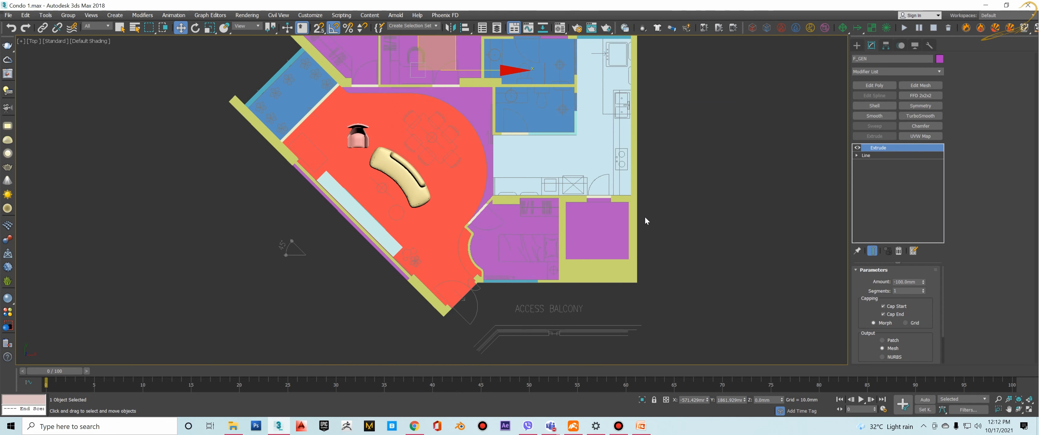
click(702, 199)
middle_drag(688, 168, 682, 200)
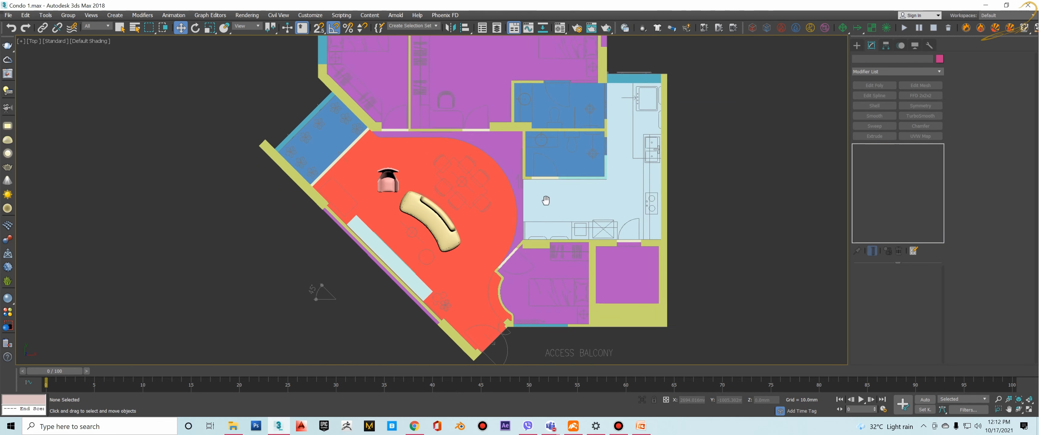
middle_drag(696, 169, 663, 194)
scroll(605, 169, down, 5)
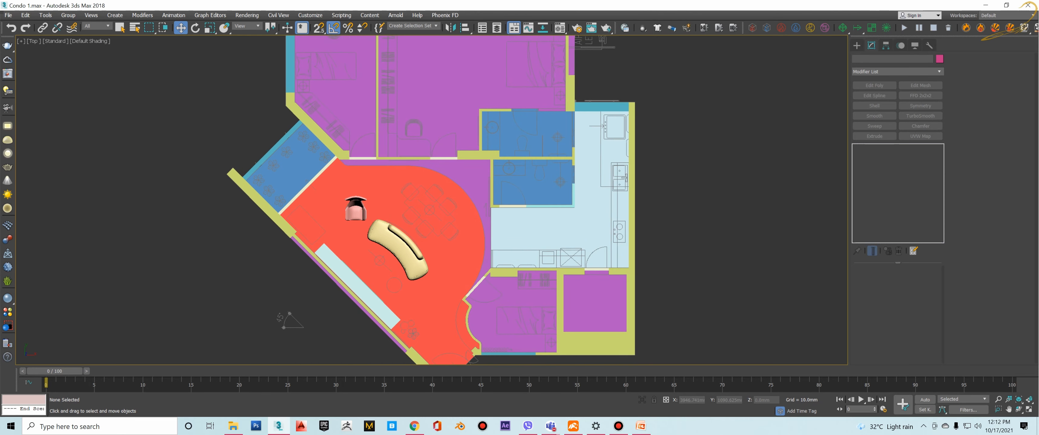
middle_drag(610, 156, 600, 166)
scroll(463, 210, up, 2)
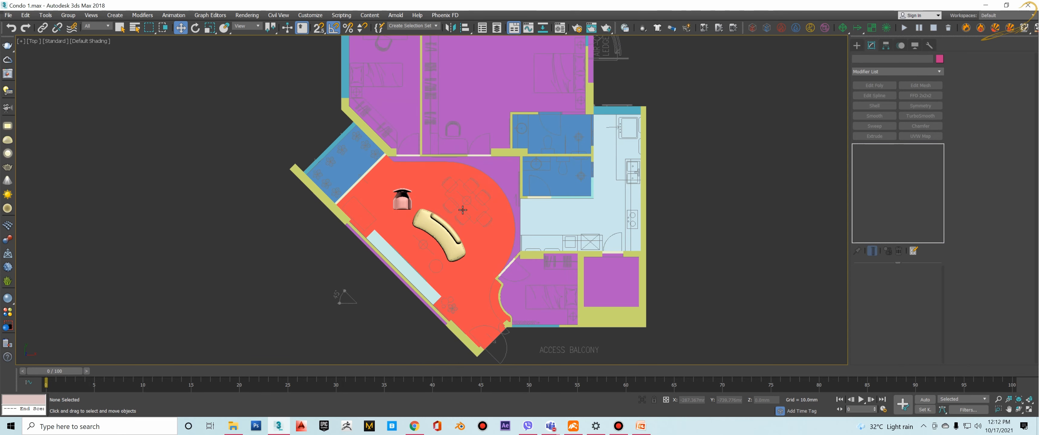